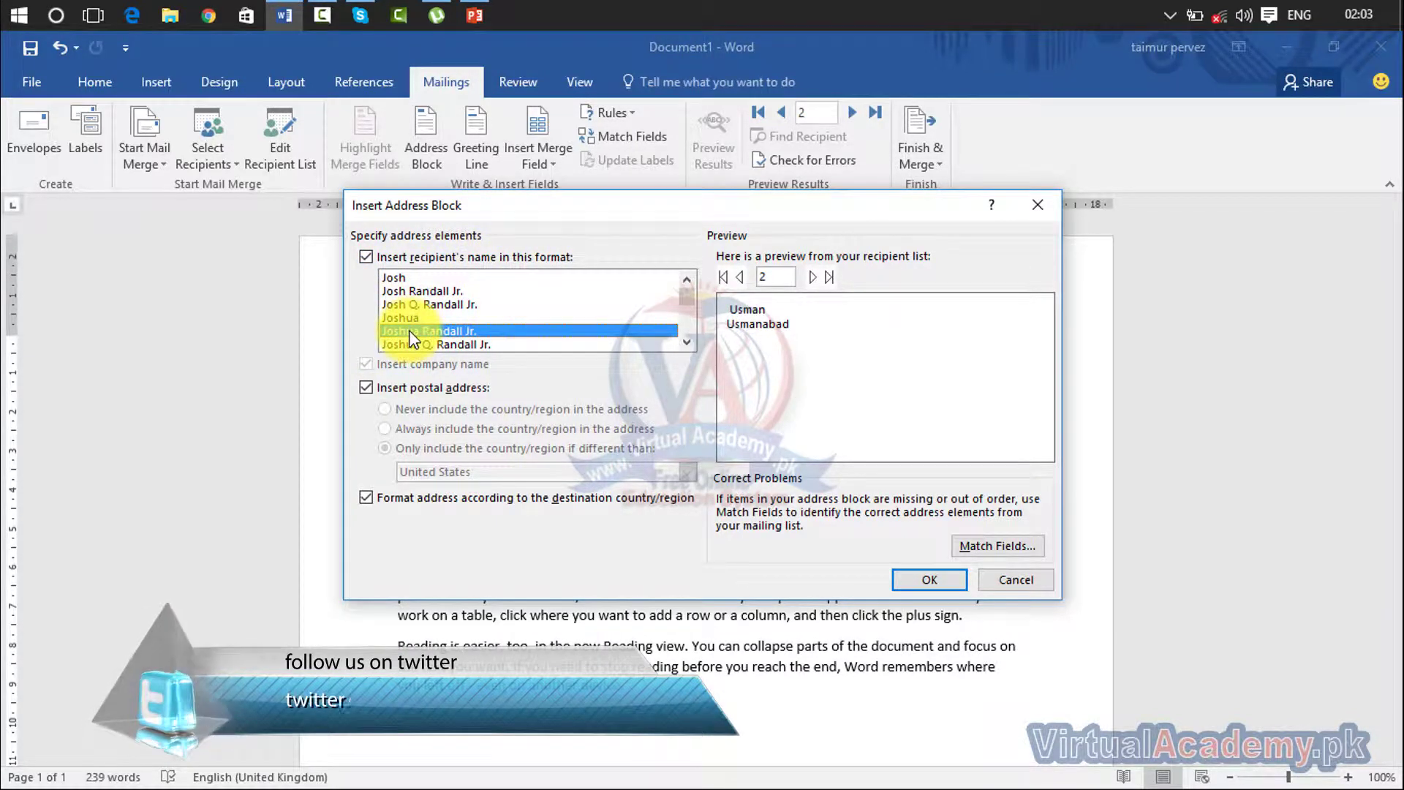
Step: Insert an address block on a new line below the last paragraph, with recipient names in the Joshua Randall Jr. format
{"action": "left_click_drag", "start_coordinate": [412, 327], "coordinate": [408, 305]}
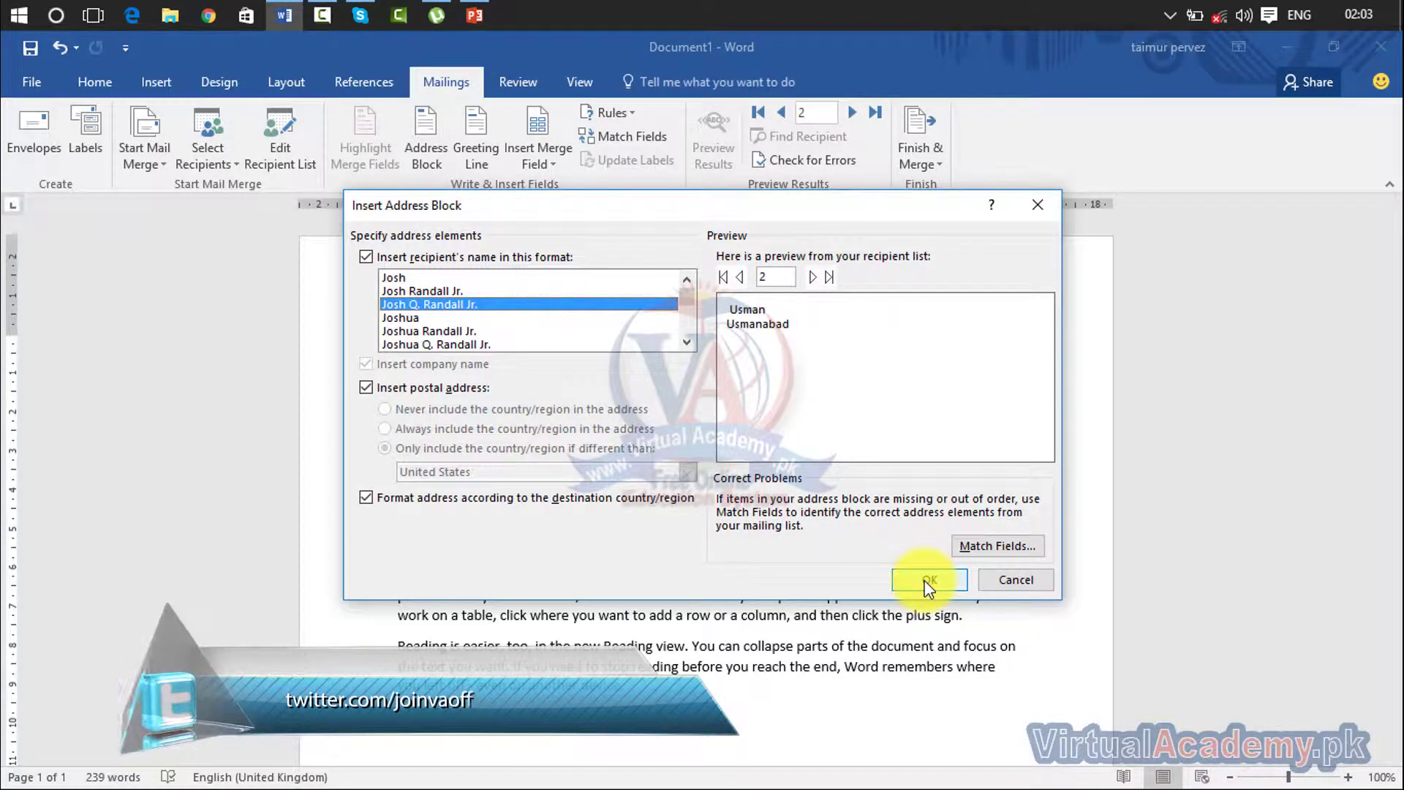
{"action": "left_click", "coordinate": [1013, 580]}
{"action": "scroll", "coordinate": [417, 575], "scroll_direction": "down", "scroll_amount": 3}
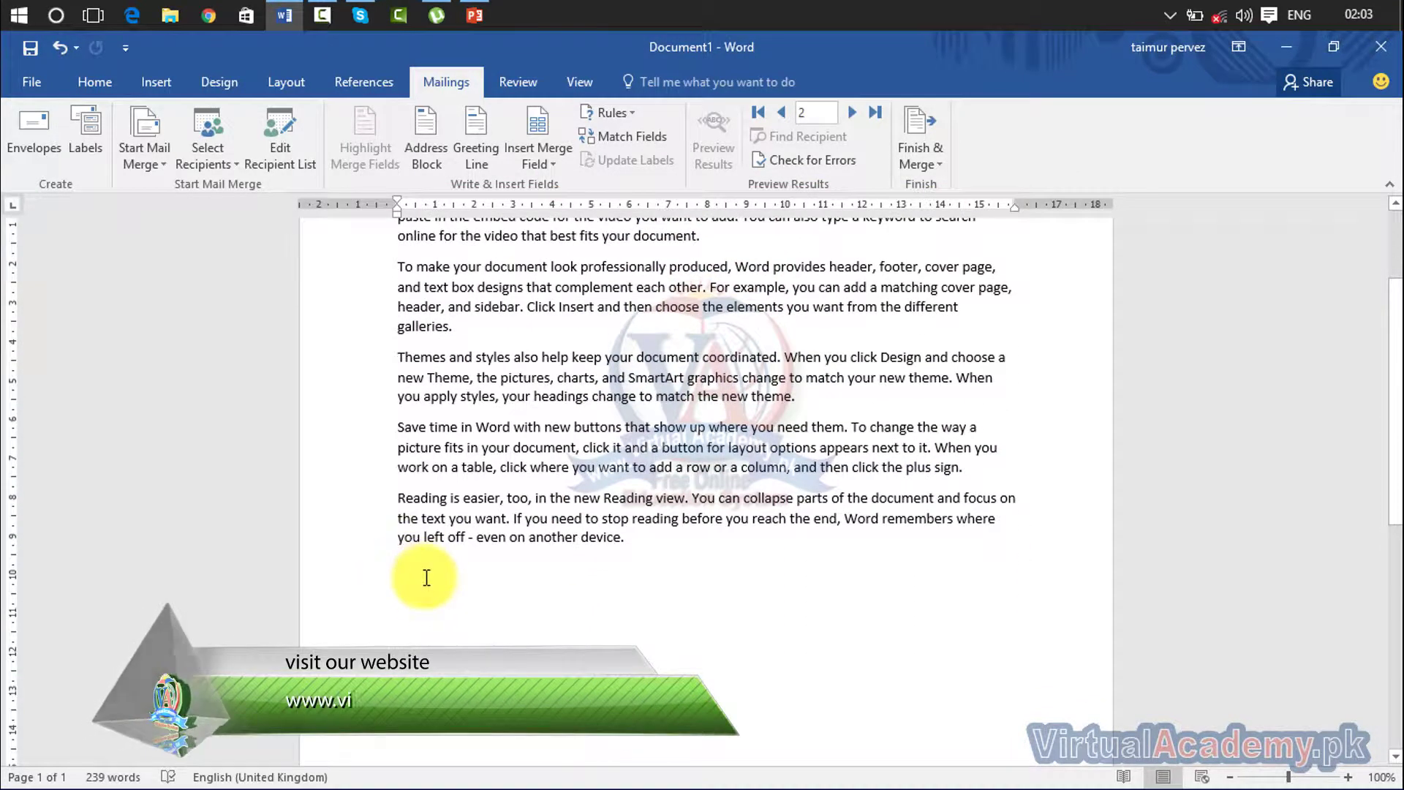
{"action": "key", "text": "Return"}
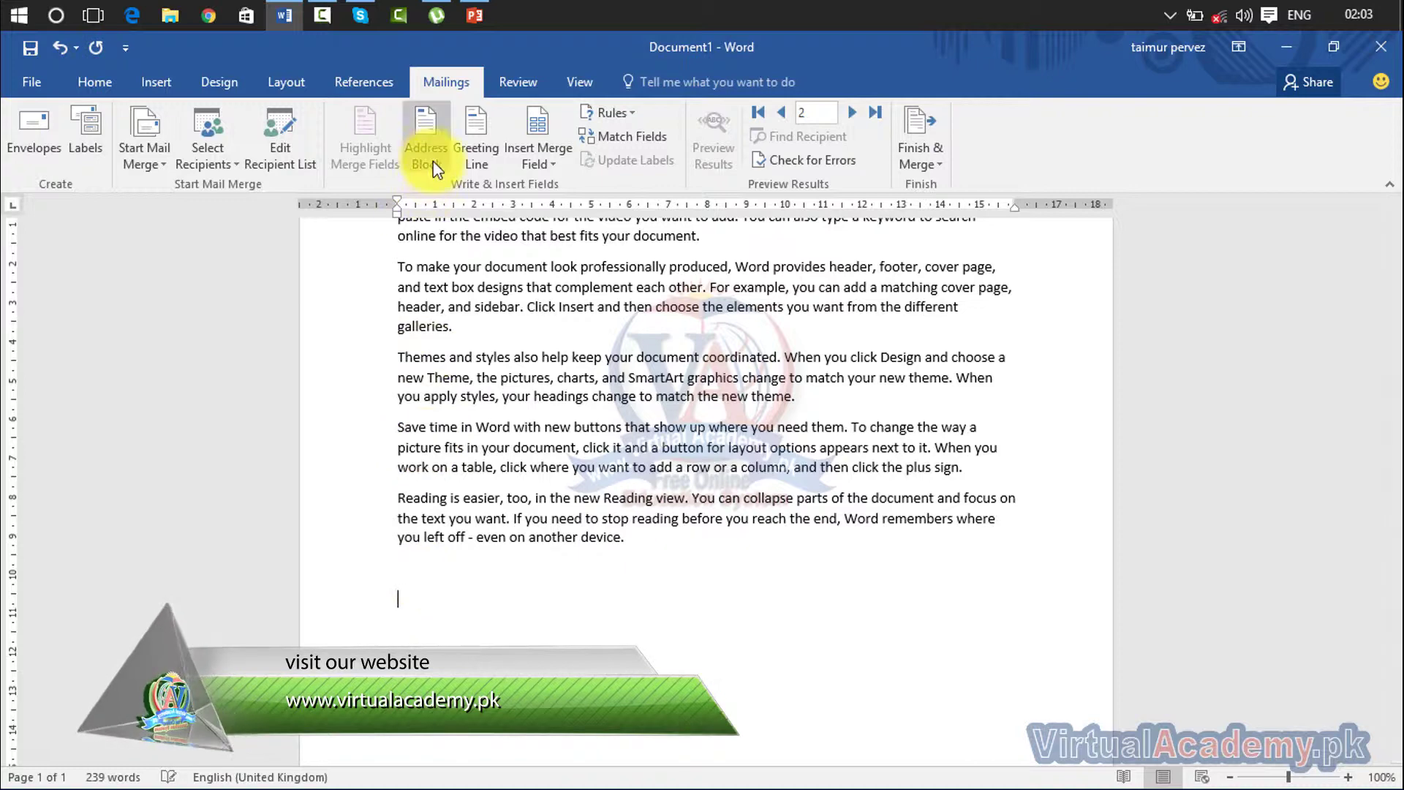
{"action": "left_click", "coordinate": [416, 148]}
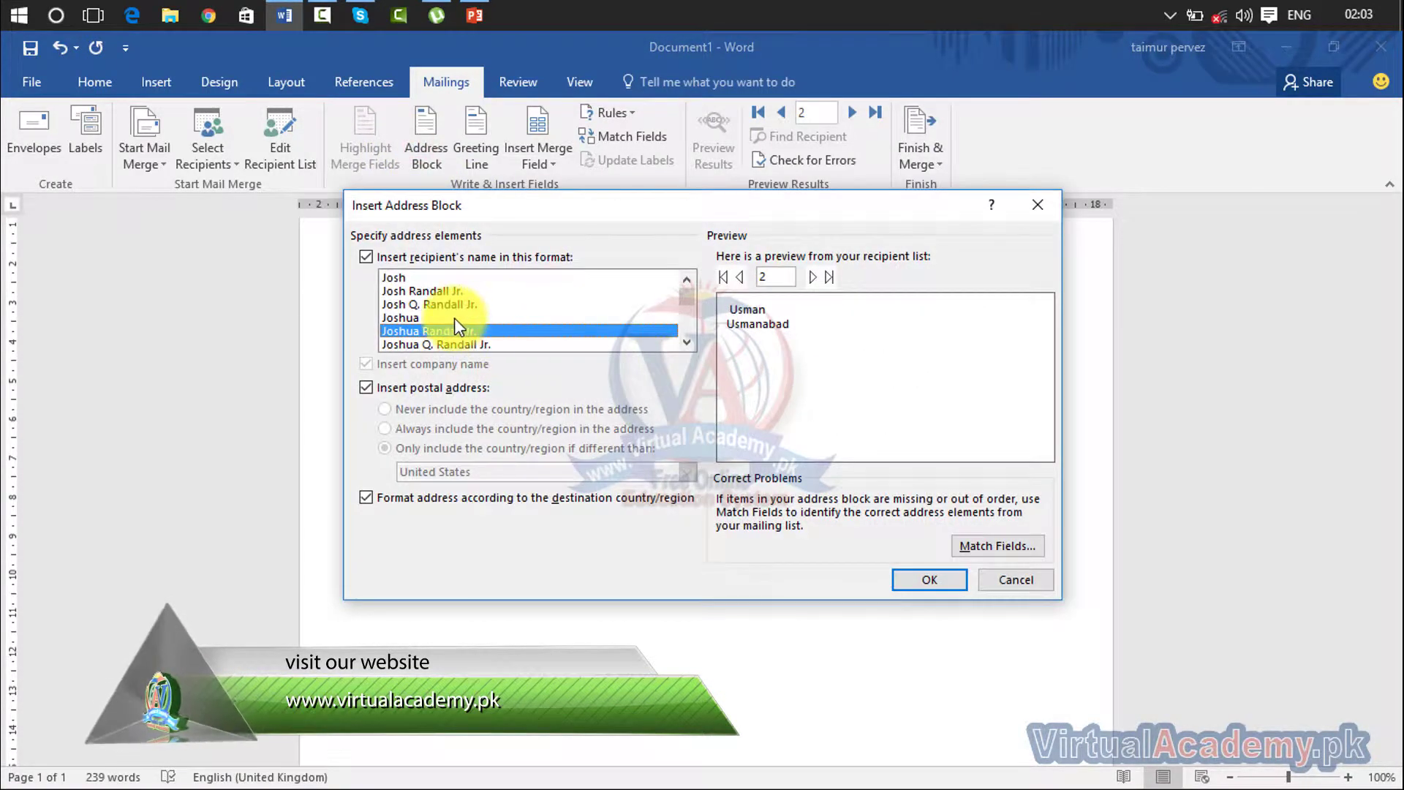
{"action": "left_click", "coordinate": [415, 319]}
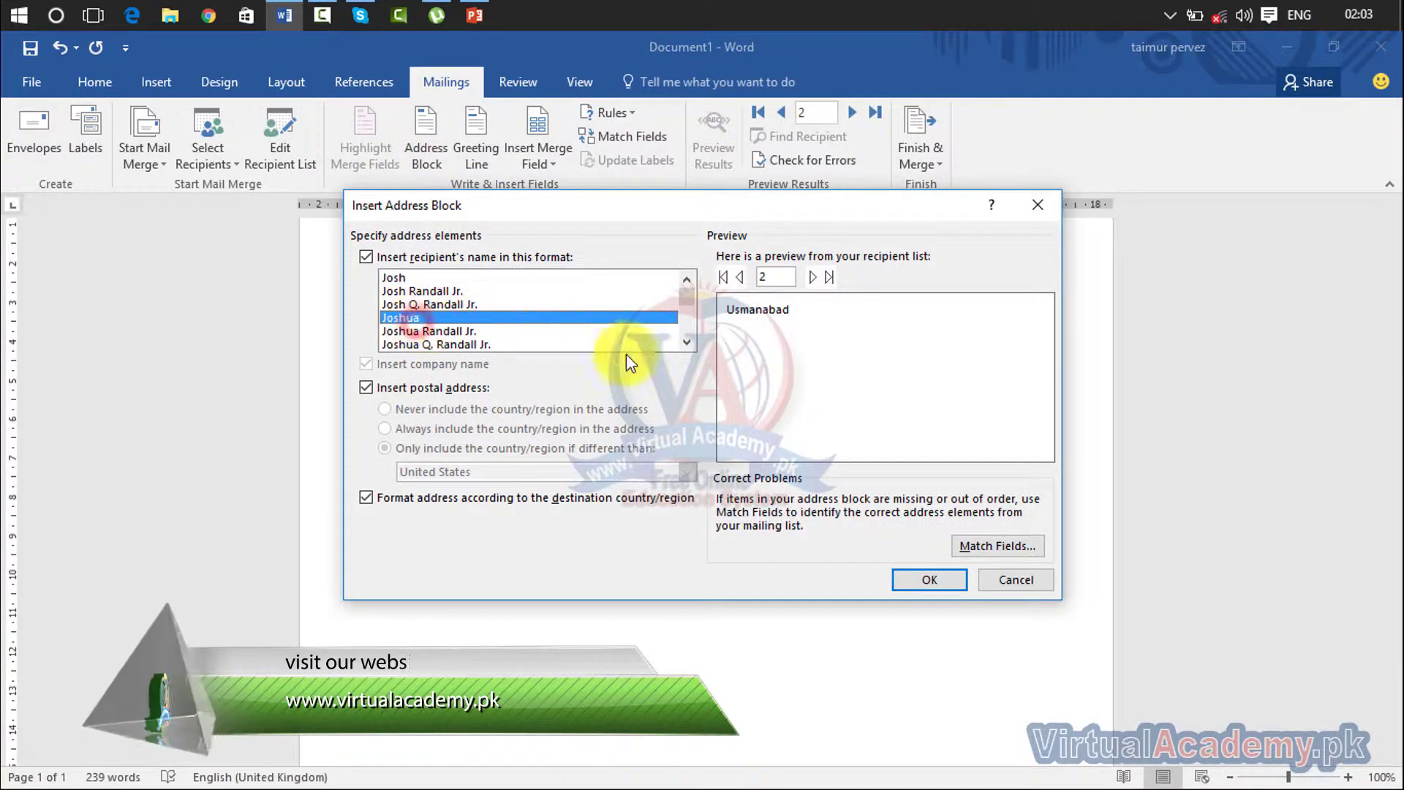
{"action": "left_click", "coordinate": [446, 332]}
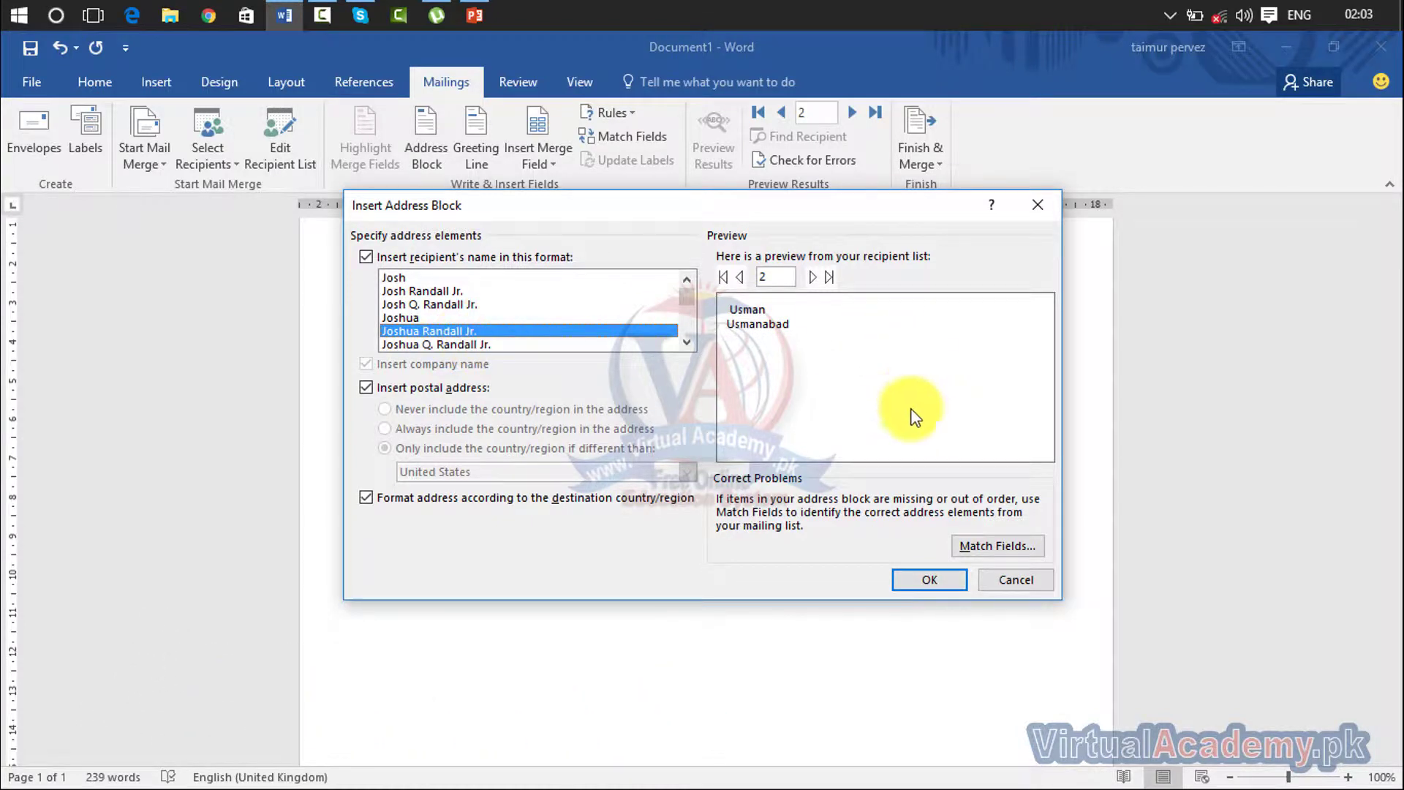
{"action": "left_click", "coordinate": [911, 578]}
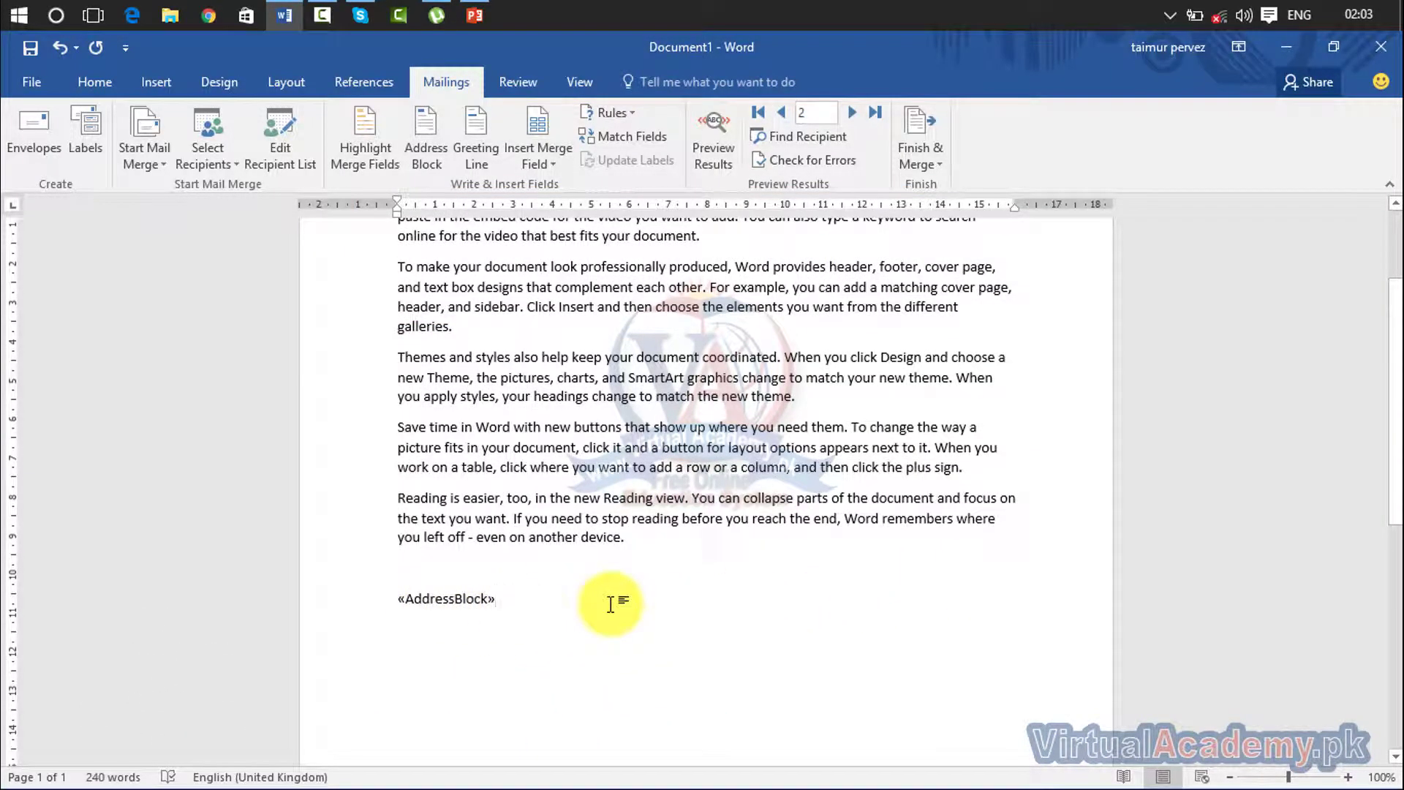
Step: Turn on the mail merge results preview for the inserted address block
{"action": "left_click", "coordinate": [507, 602]}
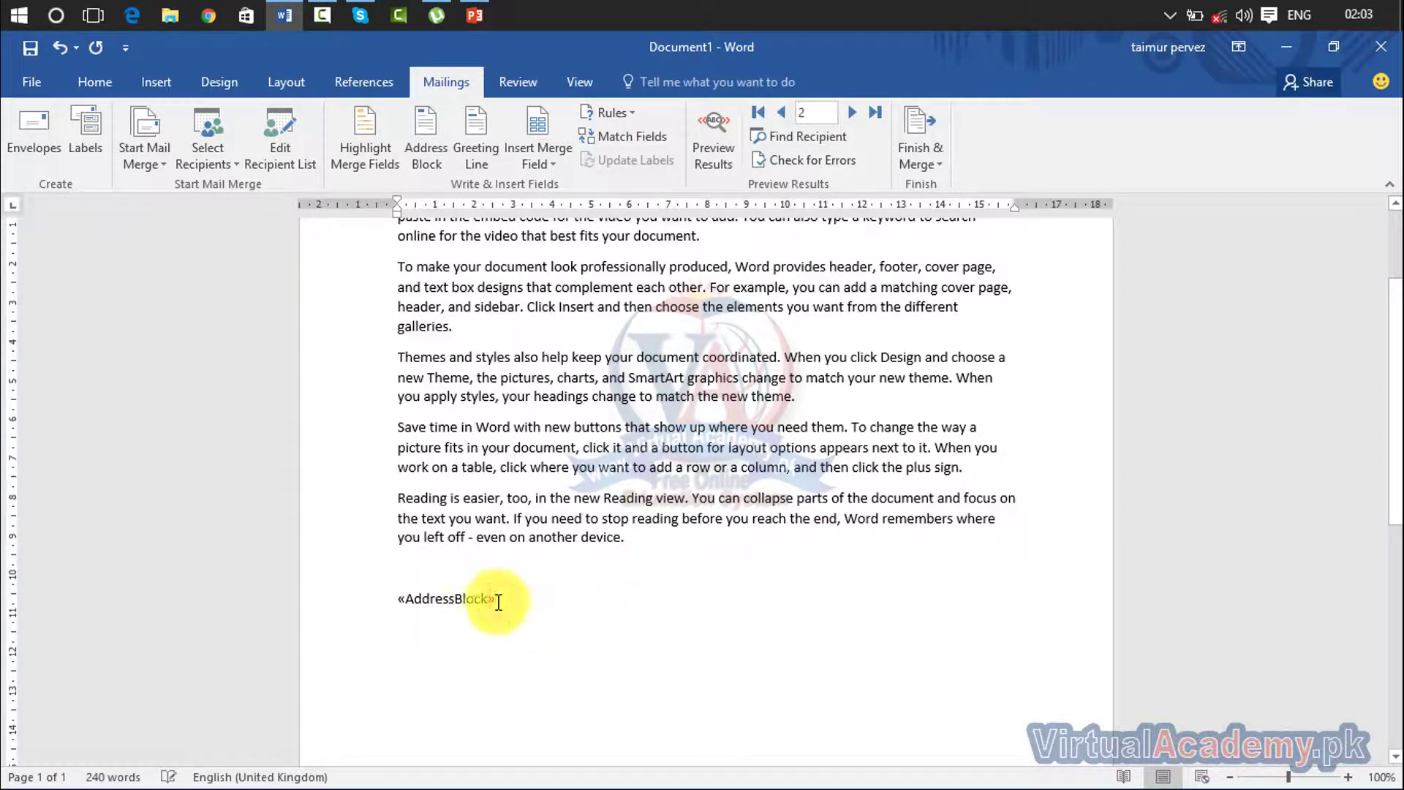
{"action": "left_click", "coordinate": [713, 146]}
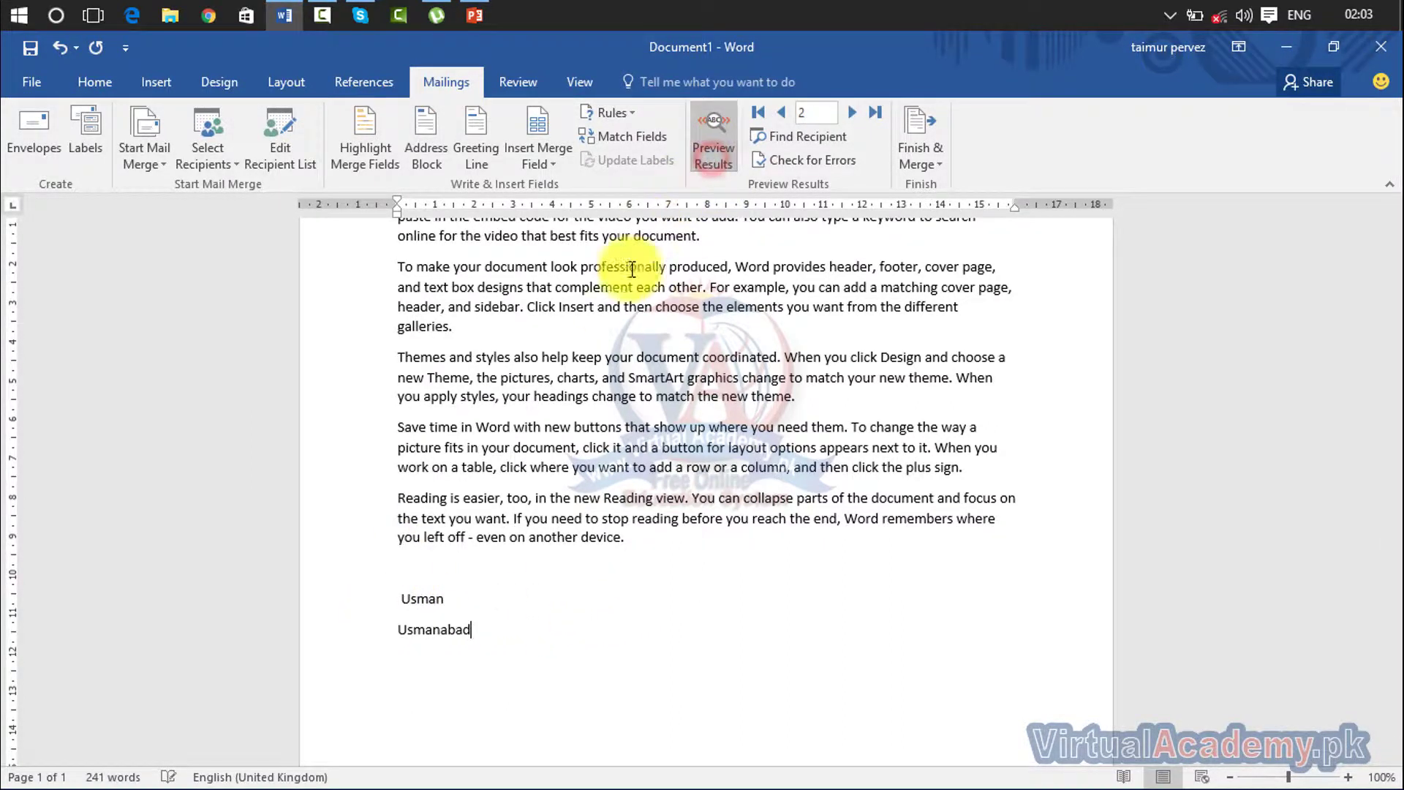
Step: Delete the two-line address block below the last paragraph
{"action": "left_click", "coordinate": [472, 628]}
{"action": "left_click_drag", "start_coordinate": [465, 626], "coordinate": [363, 612]}
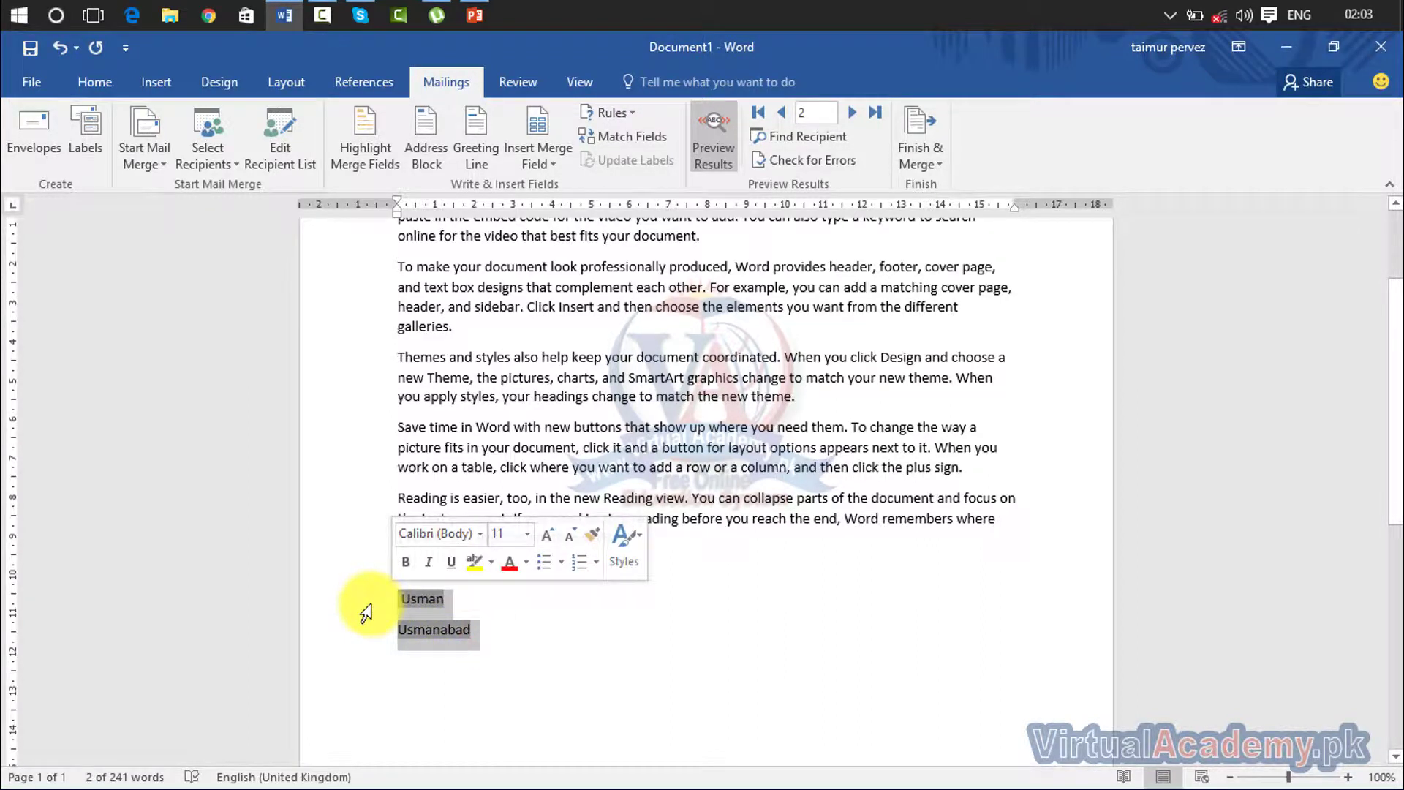
{"action": "key", "text": "Delete"}
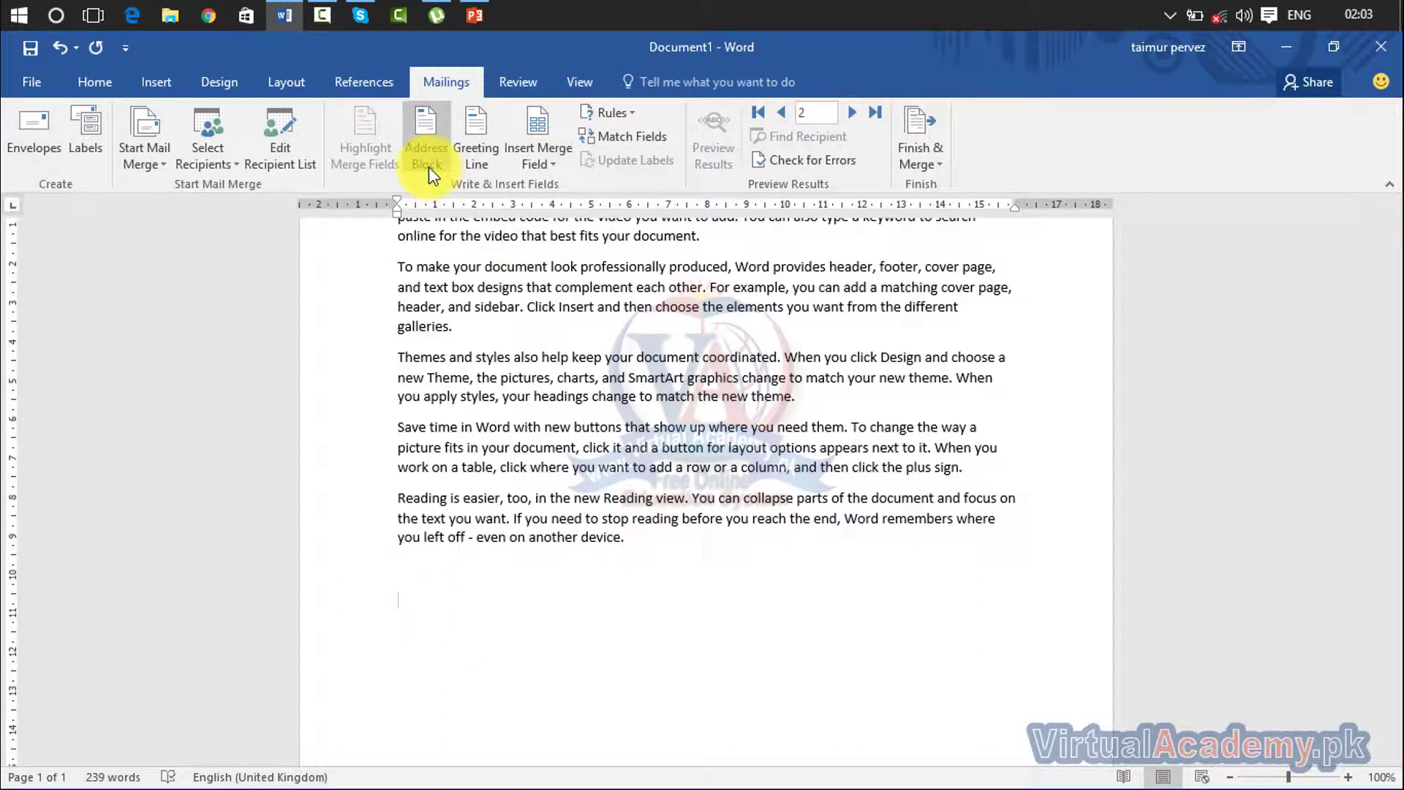
Step: Add an empty line above the first paragraph and start inserting a greeting line there
{"action": "scroll", "coordinate": [552, 445], "scroll_direction": "up", "scroll_amount": 3}
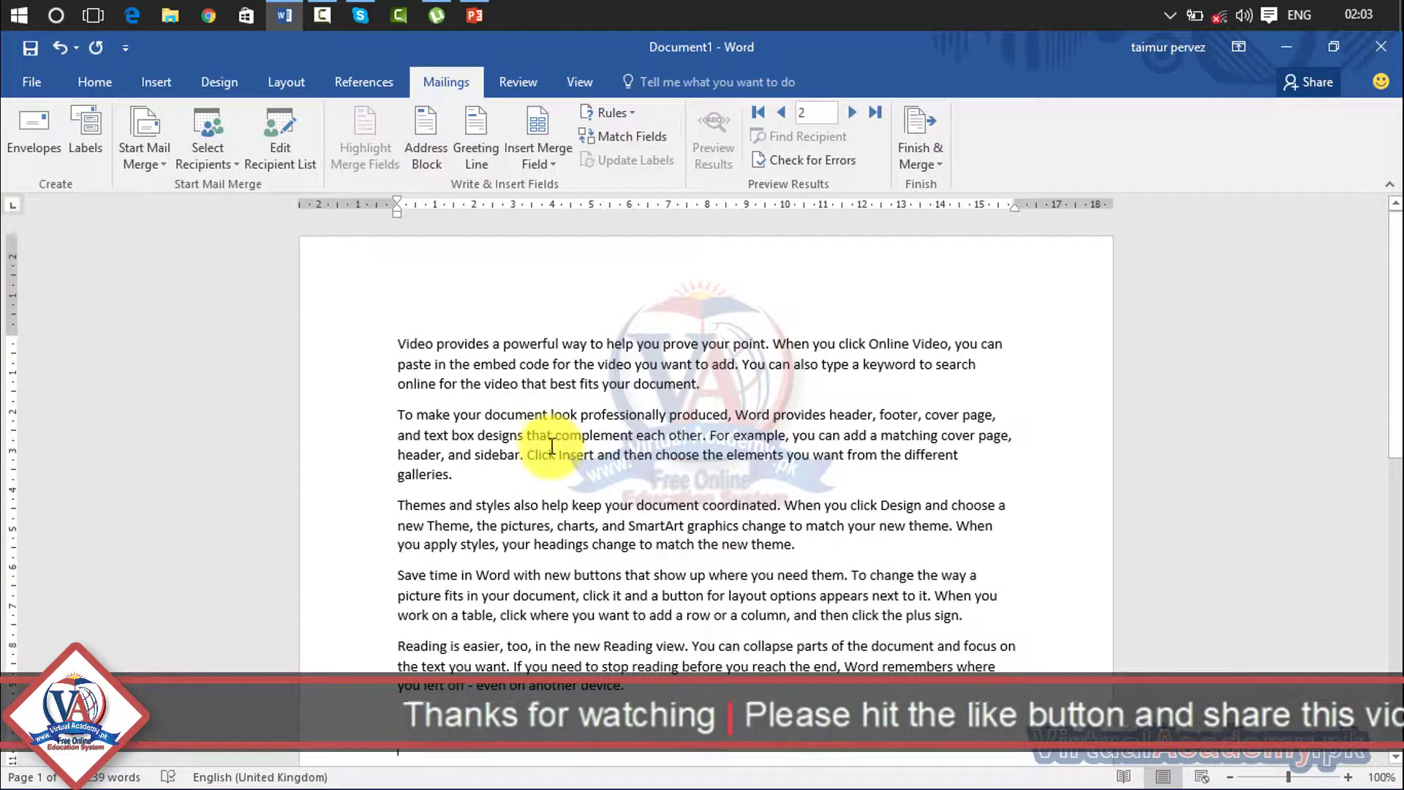
{"action": "left_click", "coordinate": [401, 343]}
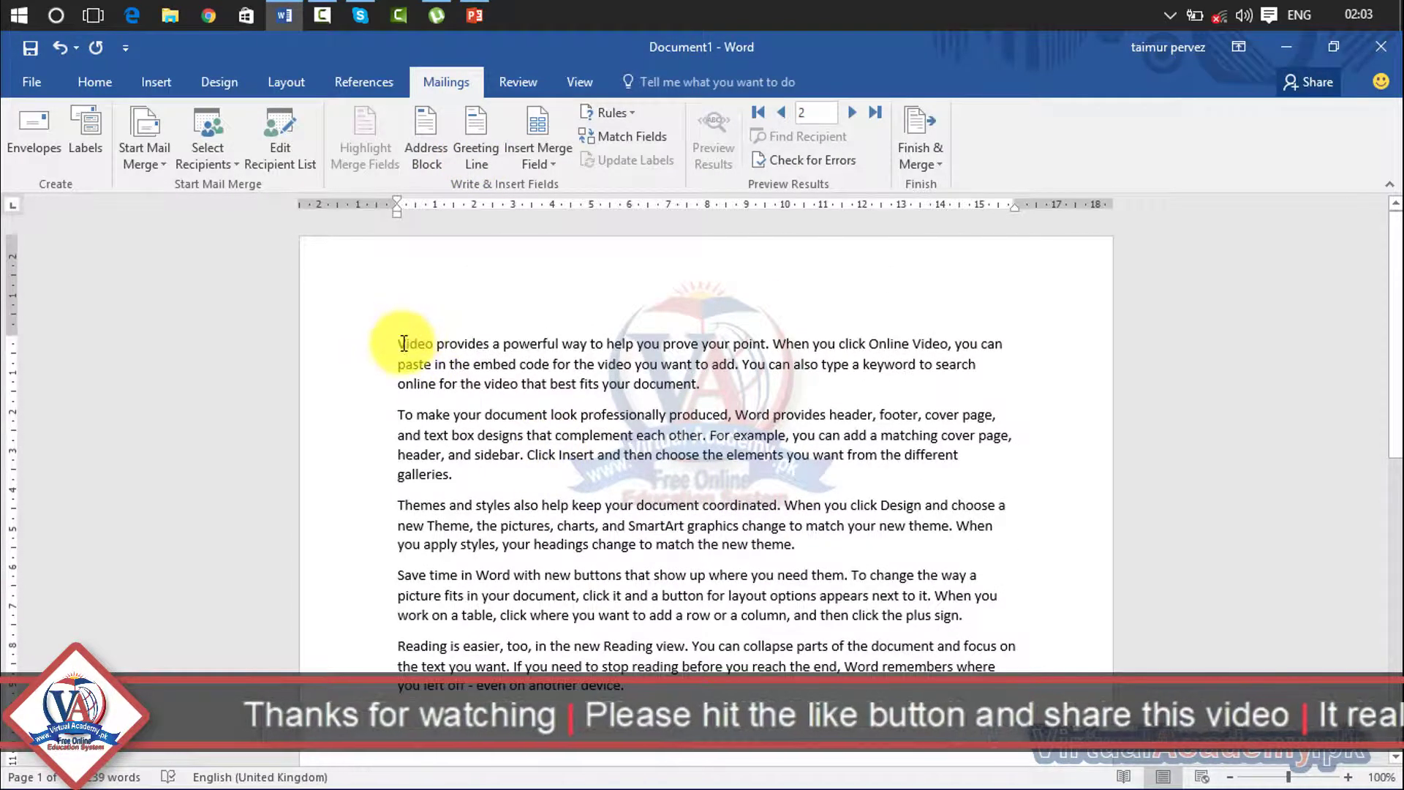
{"action": "key", "text": "Return"}
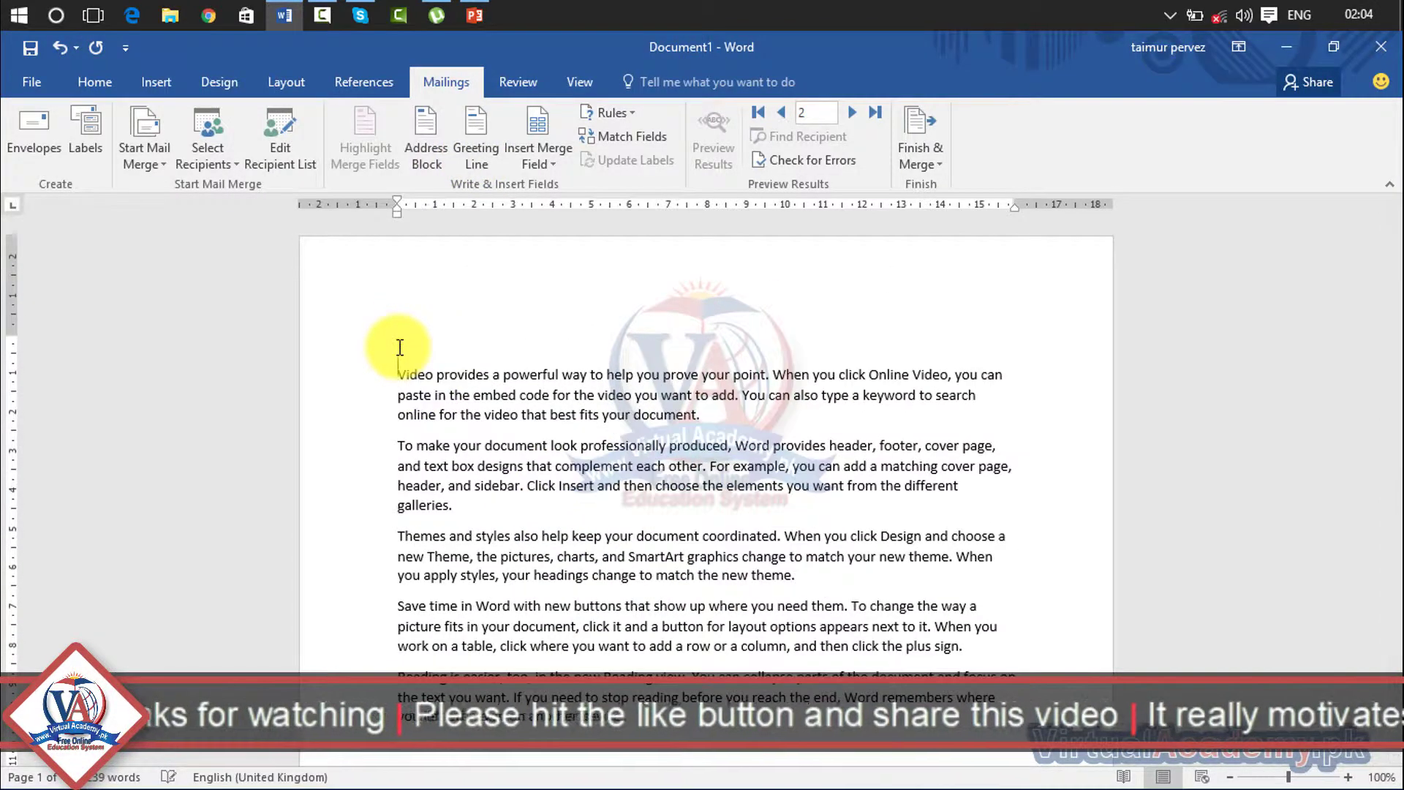
{"action": "left_click", "coordinate": [471, 152]}
Step: Try "To" as the opening word of the greeting line, browse the name formats, and restore "Dear"
{"action": "left_click", "coordinate": [570, 290]}
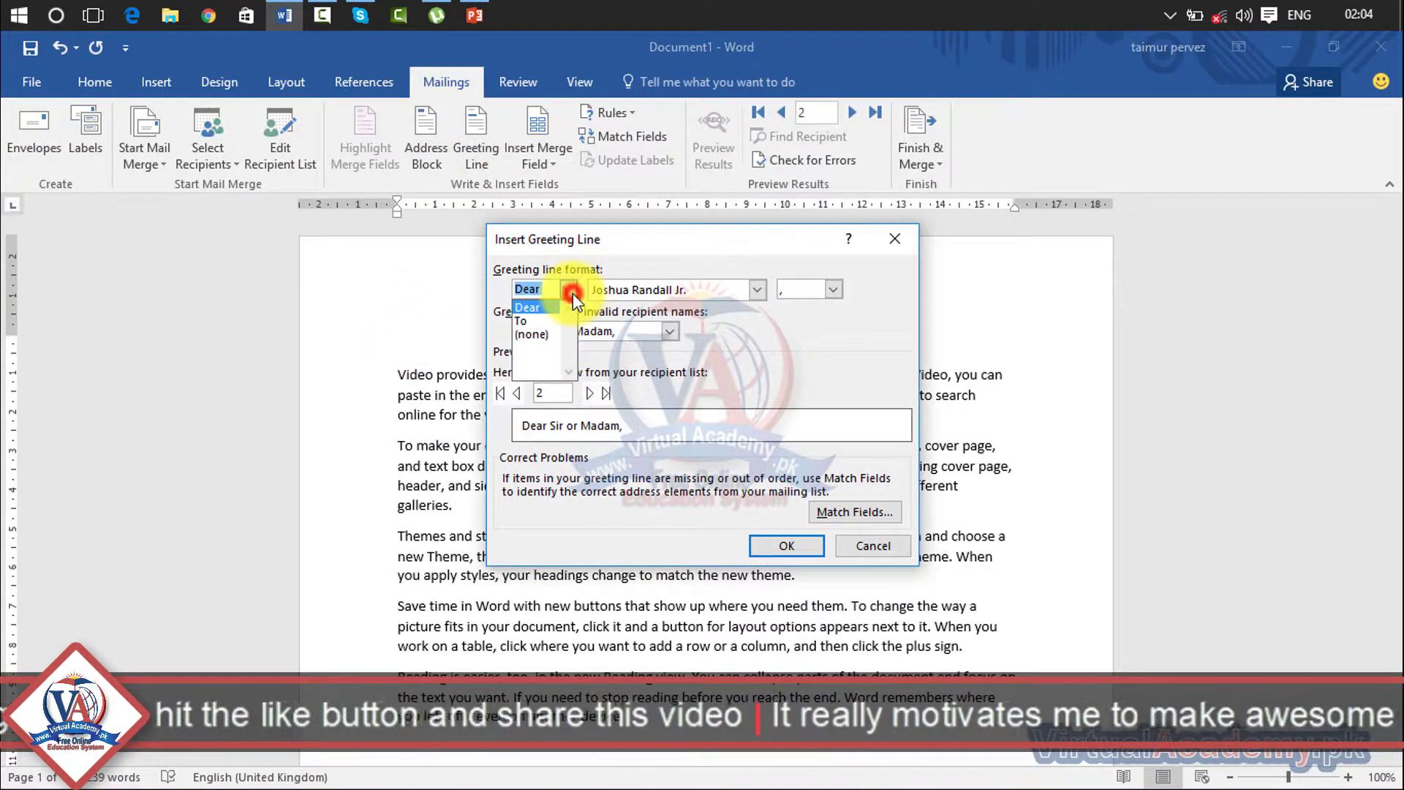
{"action": "left_click", "coordinate": [536, 320]}
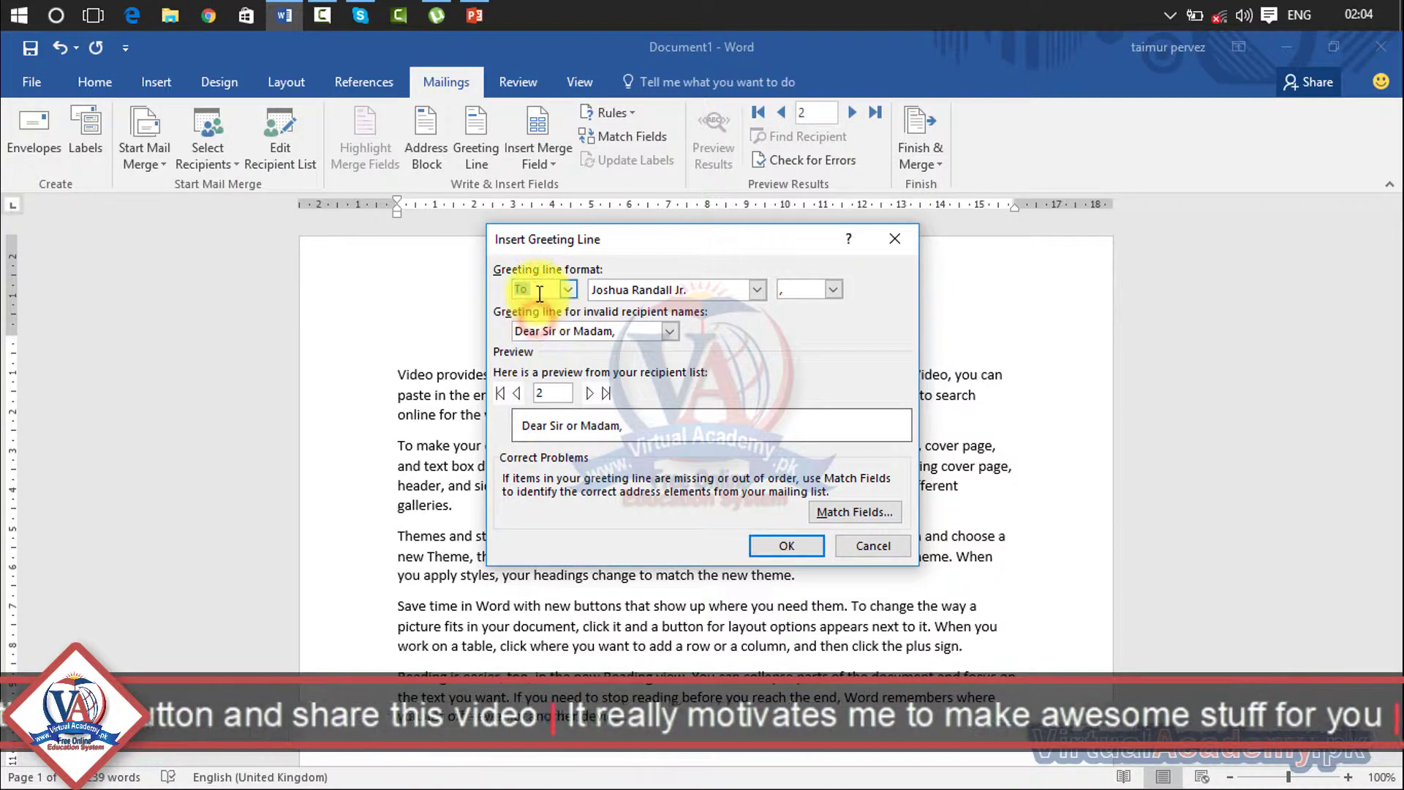
{"action": "left_click", "coordinate": [756, 291]}
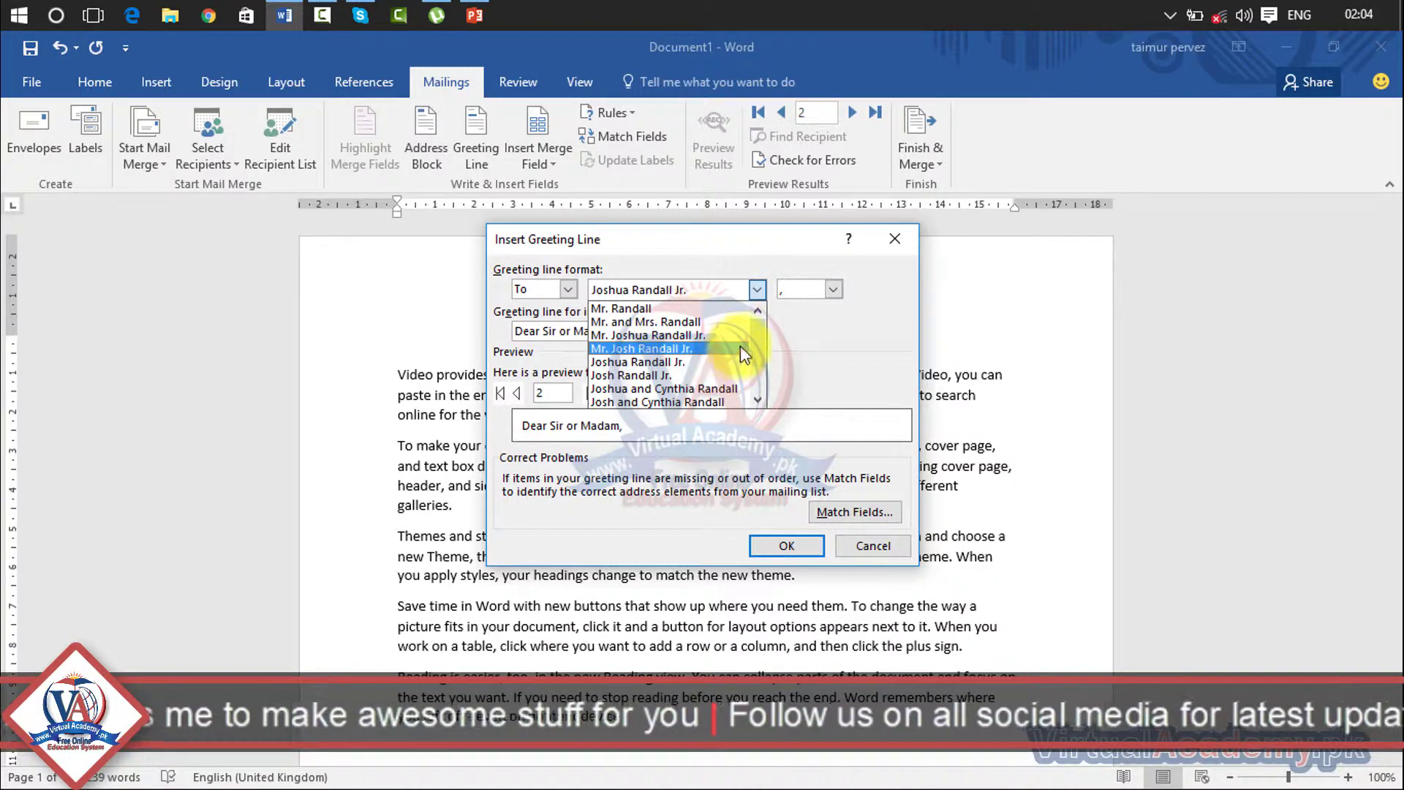
{"action": "left_click_drag", "start_coordinate": [755, 358], "coordinate": [754, 396]}
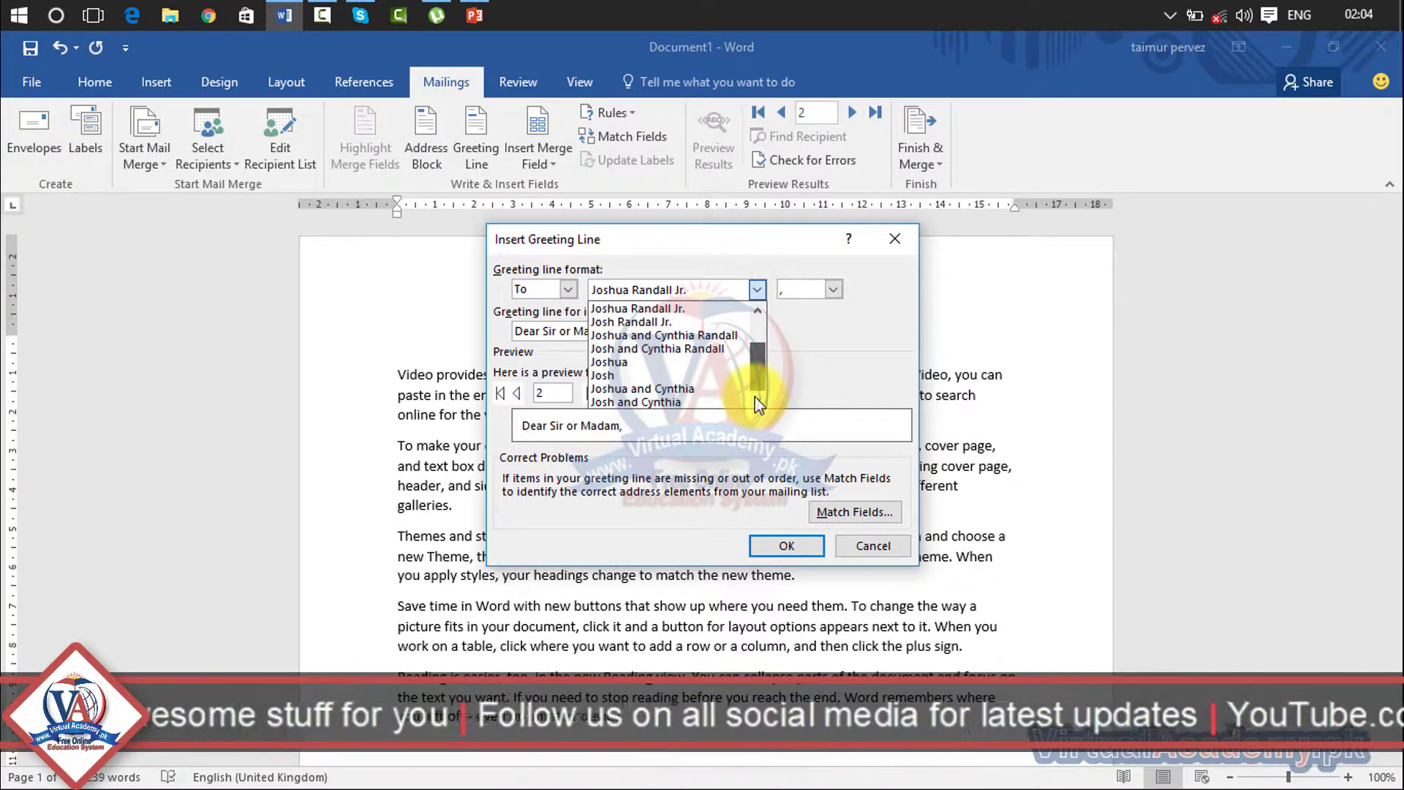
{"action": "left_click", "coordinate": [571, 290]}
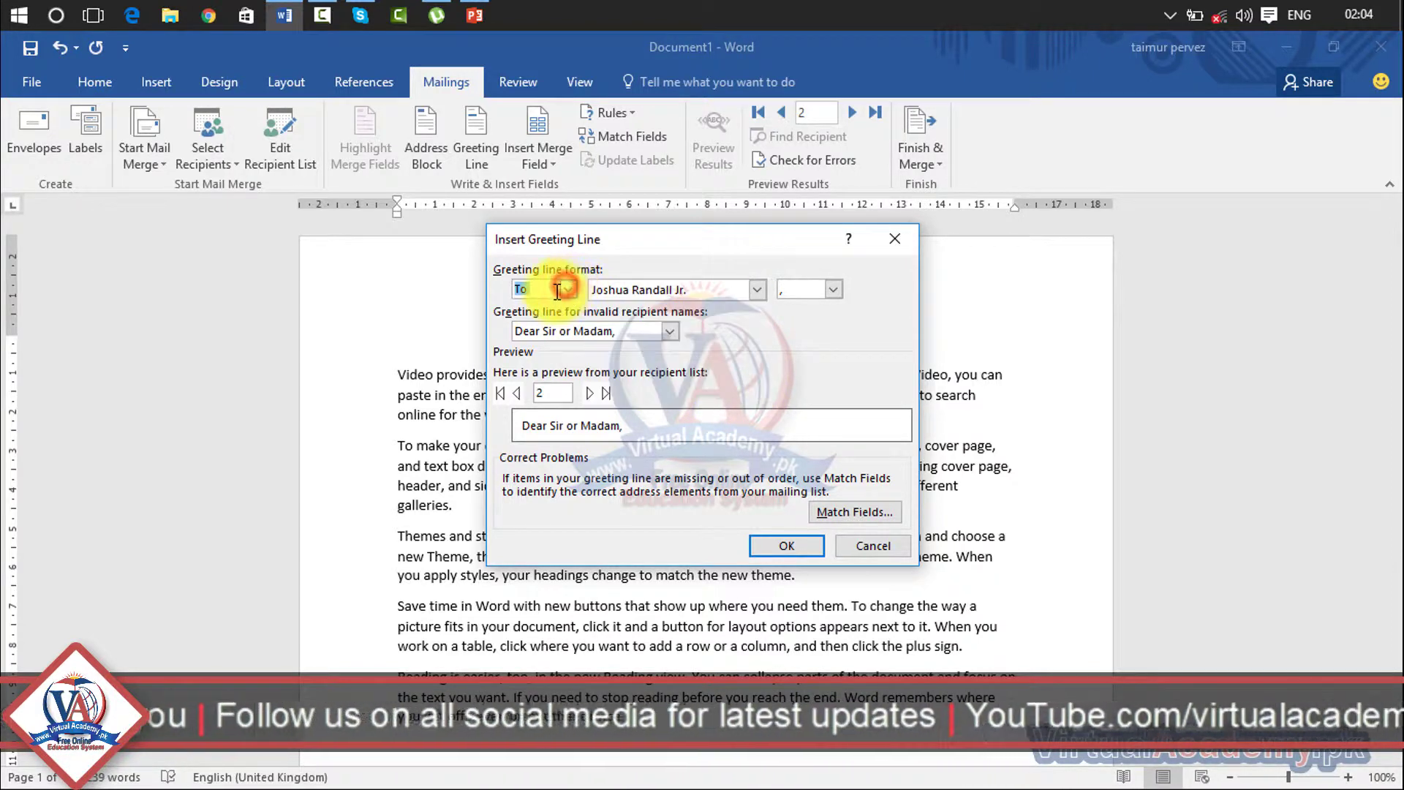
{"action": "left_click", "coordinate": [571, 290]}
{"action": "left_click", "coordinate": [546, 307]}
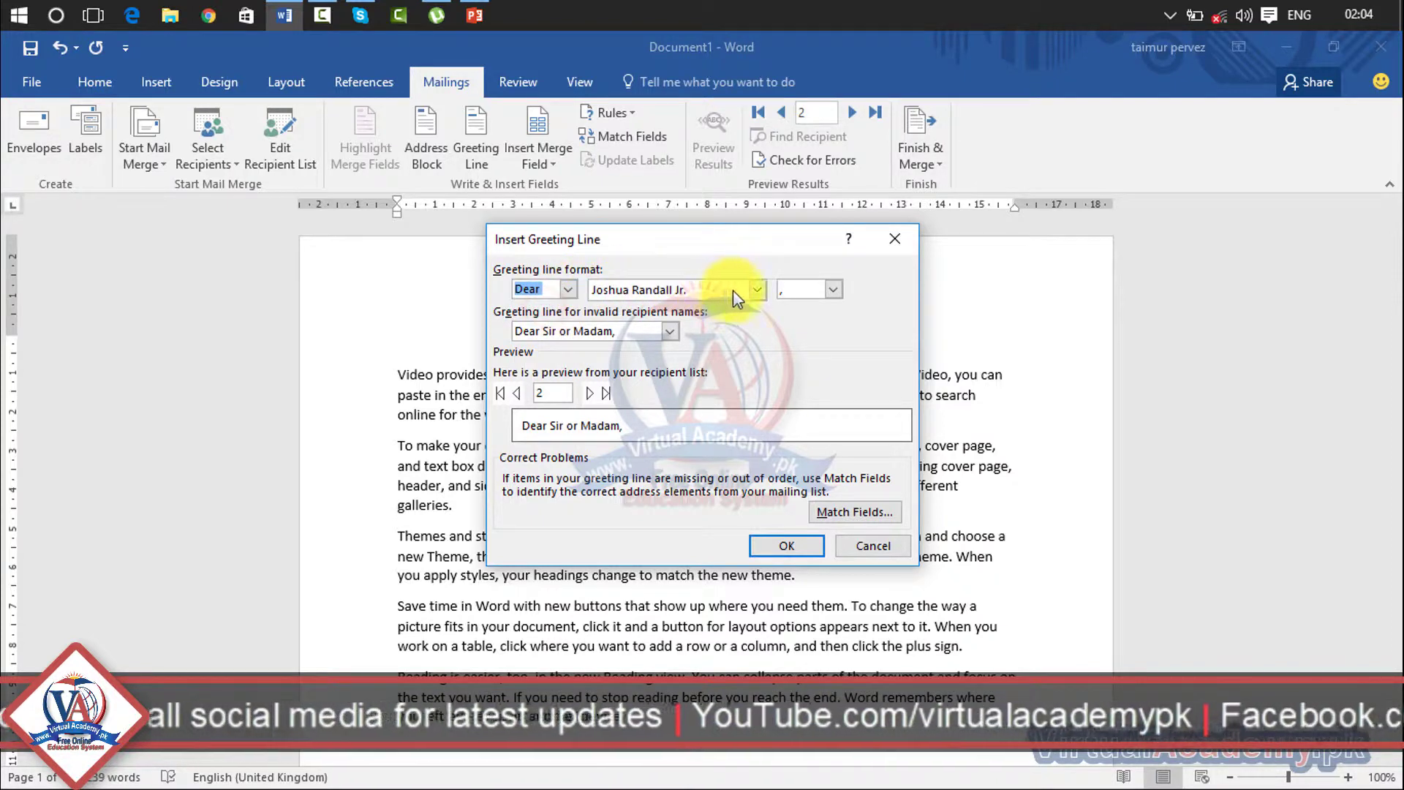
Step: Insert the greeting line with the Mr. Joshua Randall Jr. name format and "To Whom It May Concern:" for invalid recipient names
{"action": "left_click", "coordinate": [757, 290]}
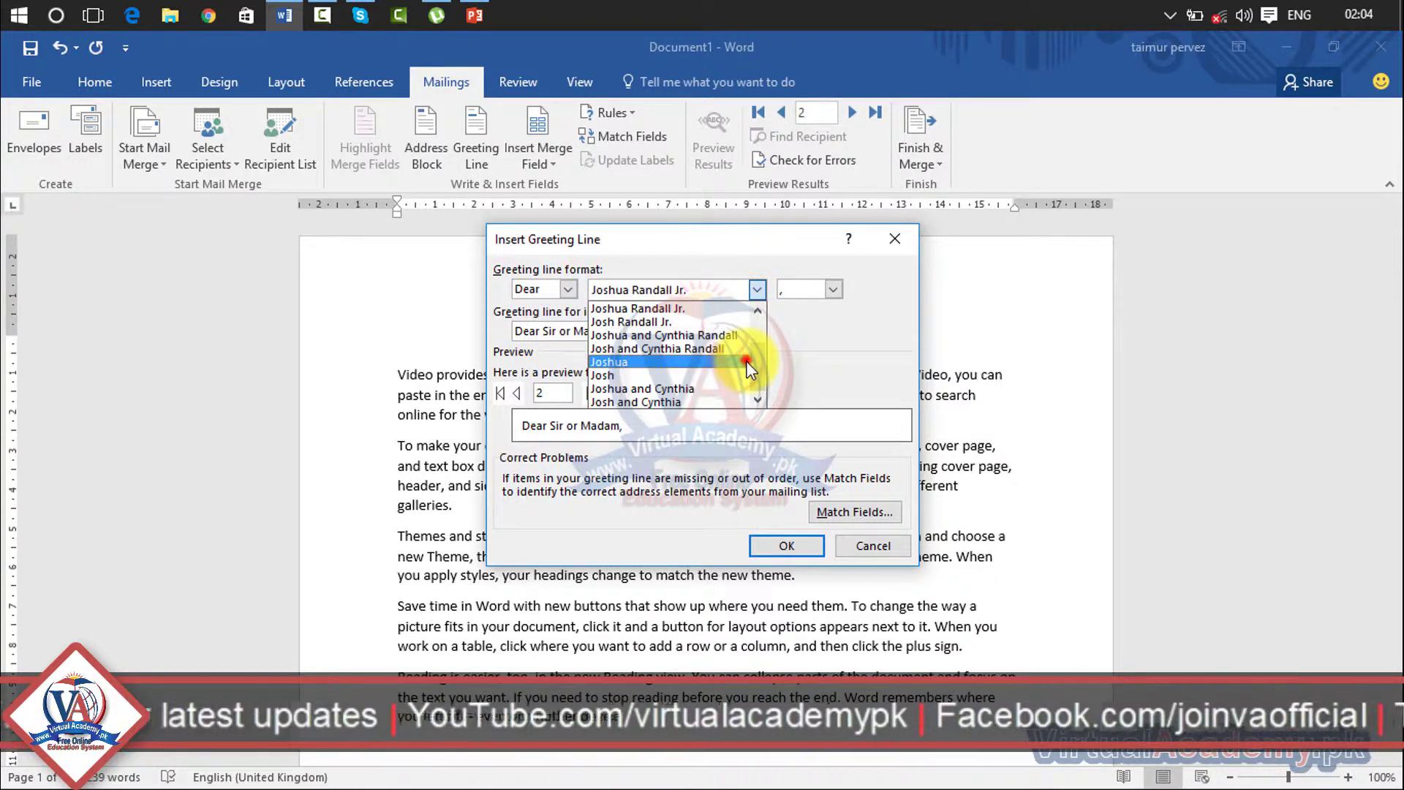
{"action": "left_click", "coordinate": [761, 333]}
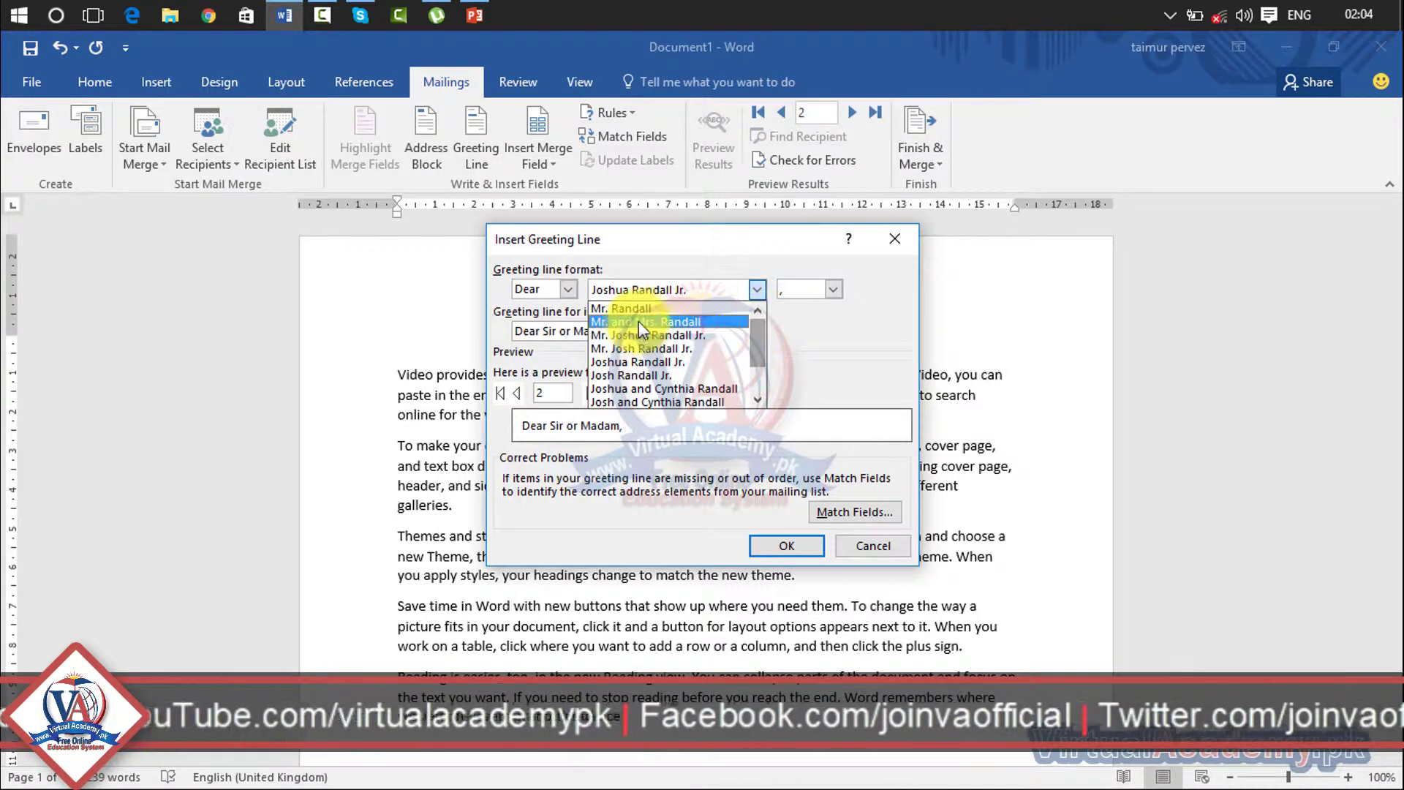
{"action": "left_click", "coordinate": [674, 336]}
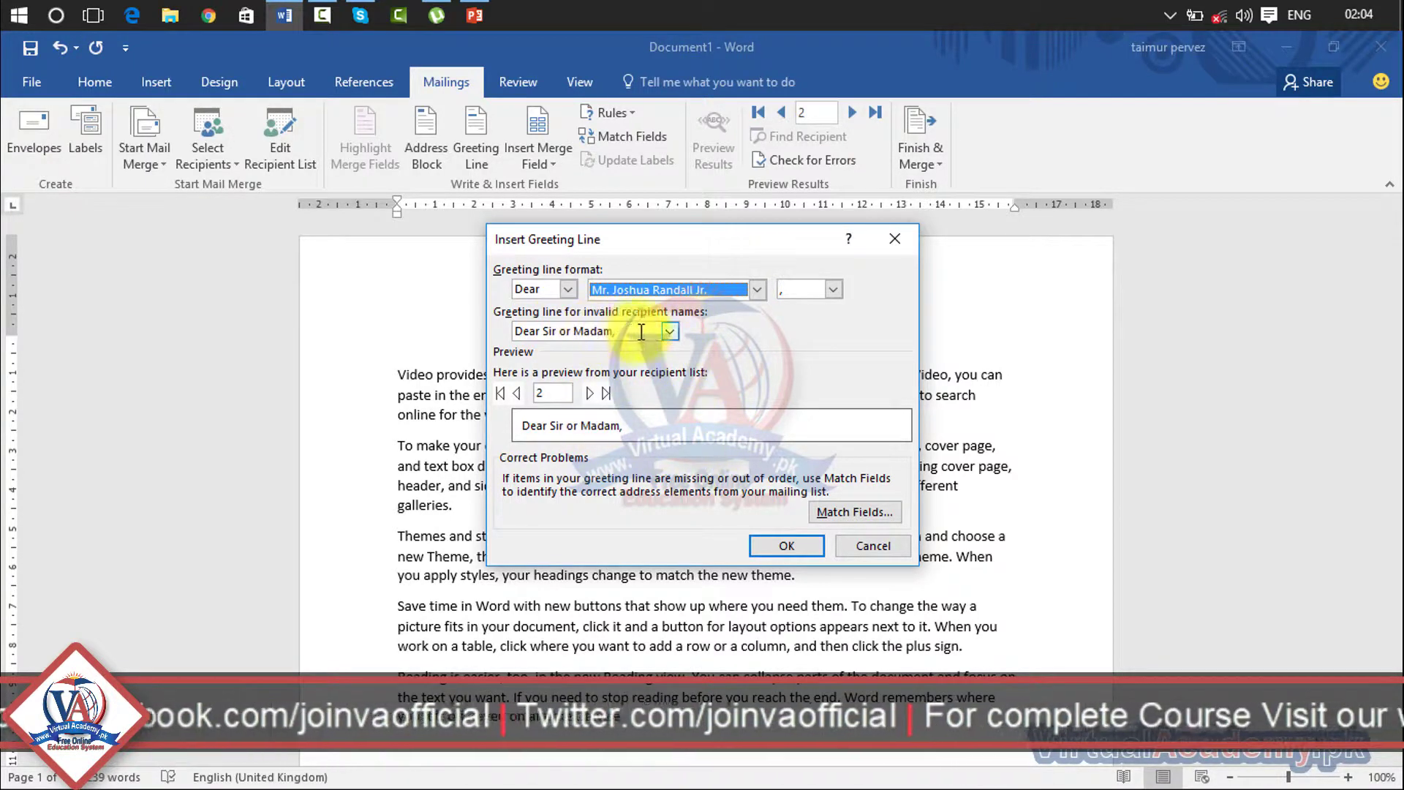
{"action": "left_click", "coordinate": [668, 333]}
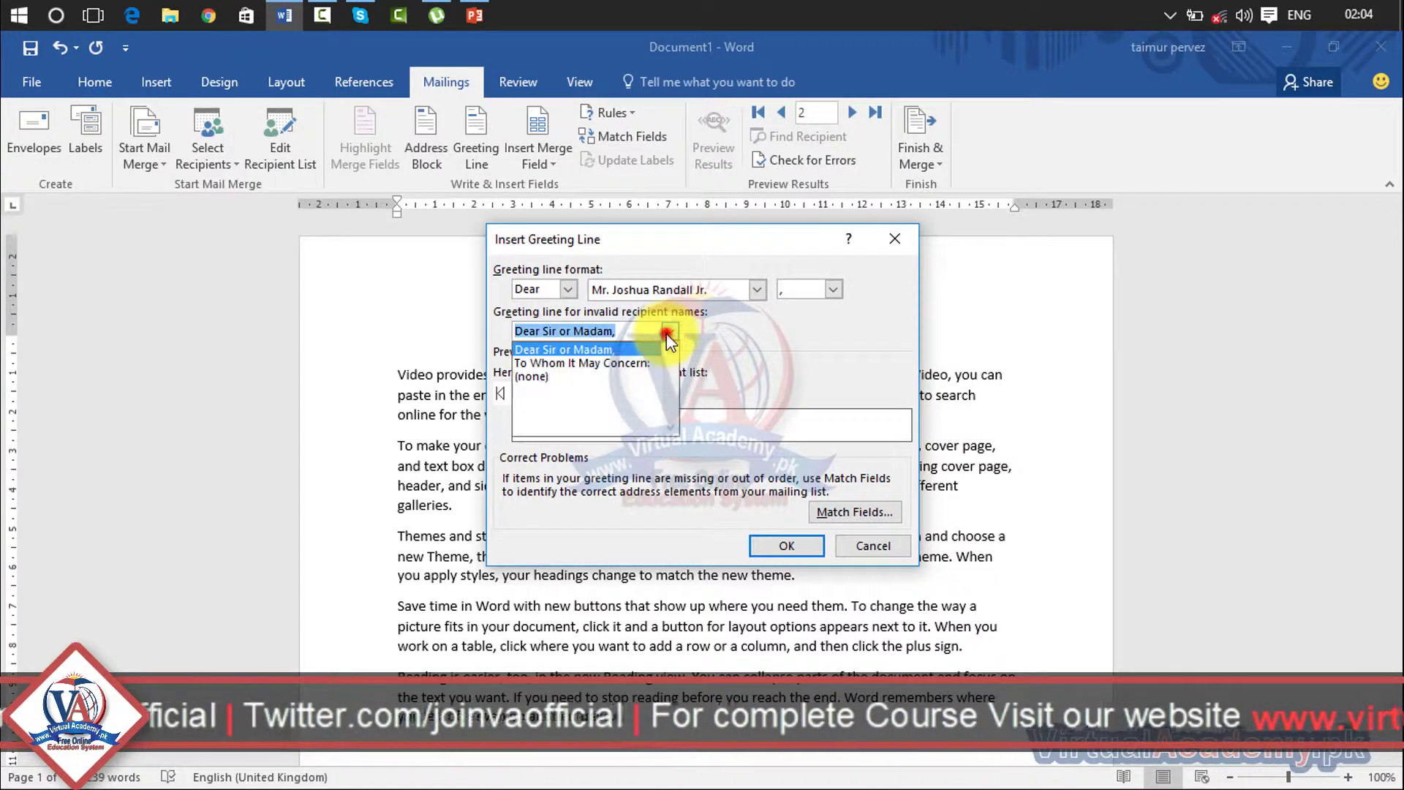
{"action": "left_click", "coordinate": [616, 363]}
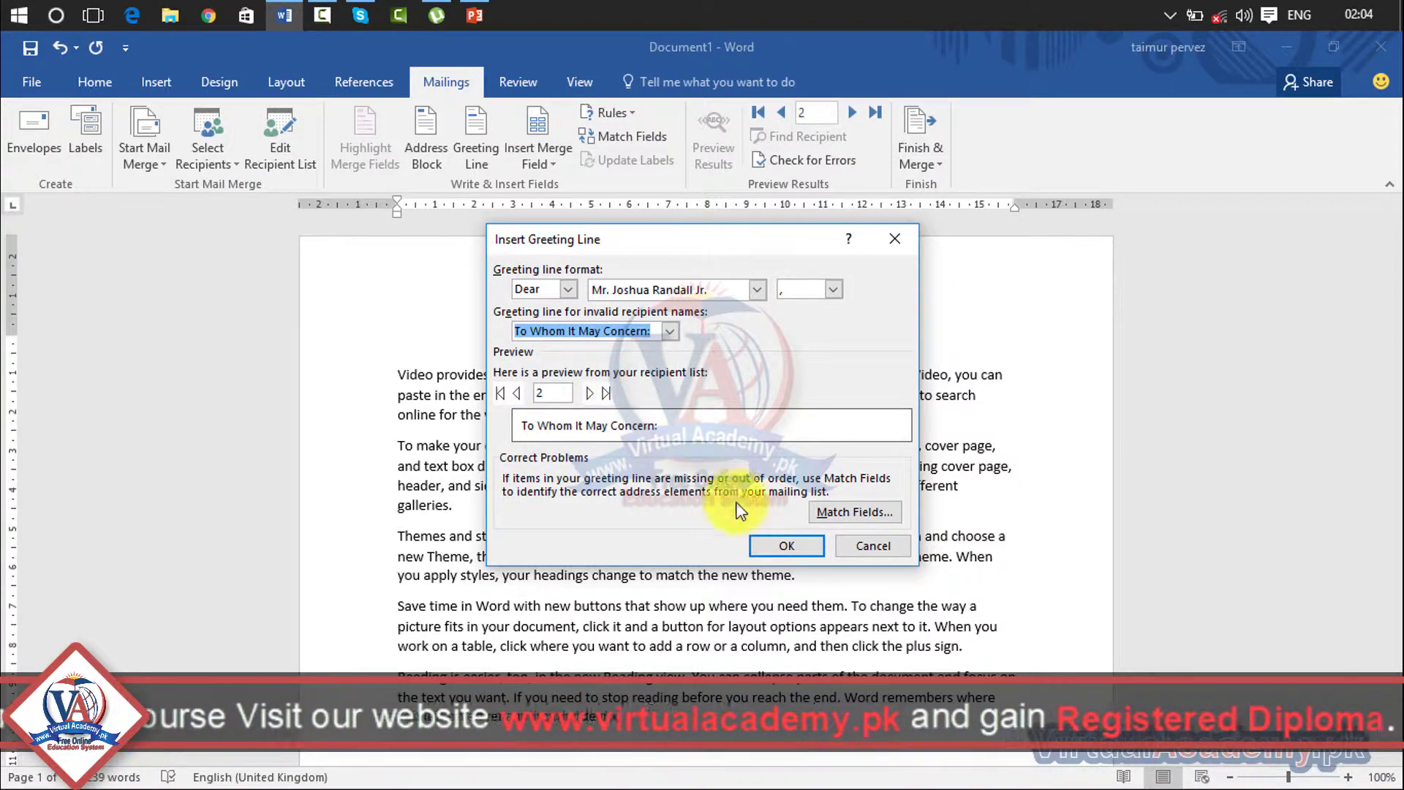
{"action": "left_click", "coordinate": [788, 548]}
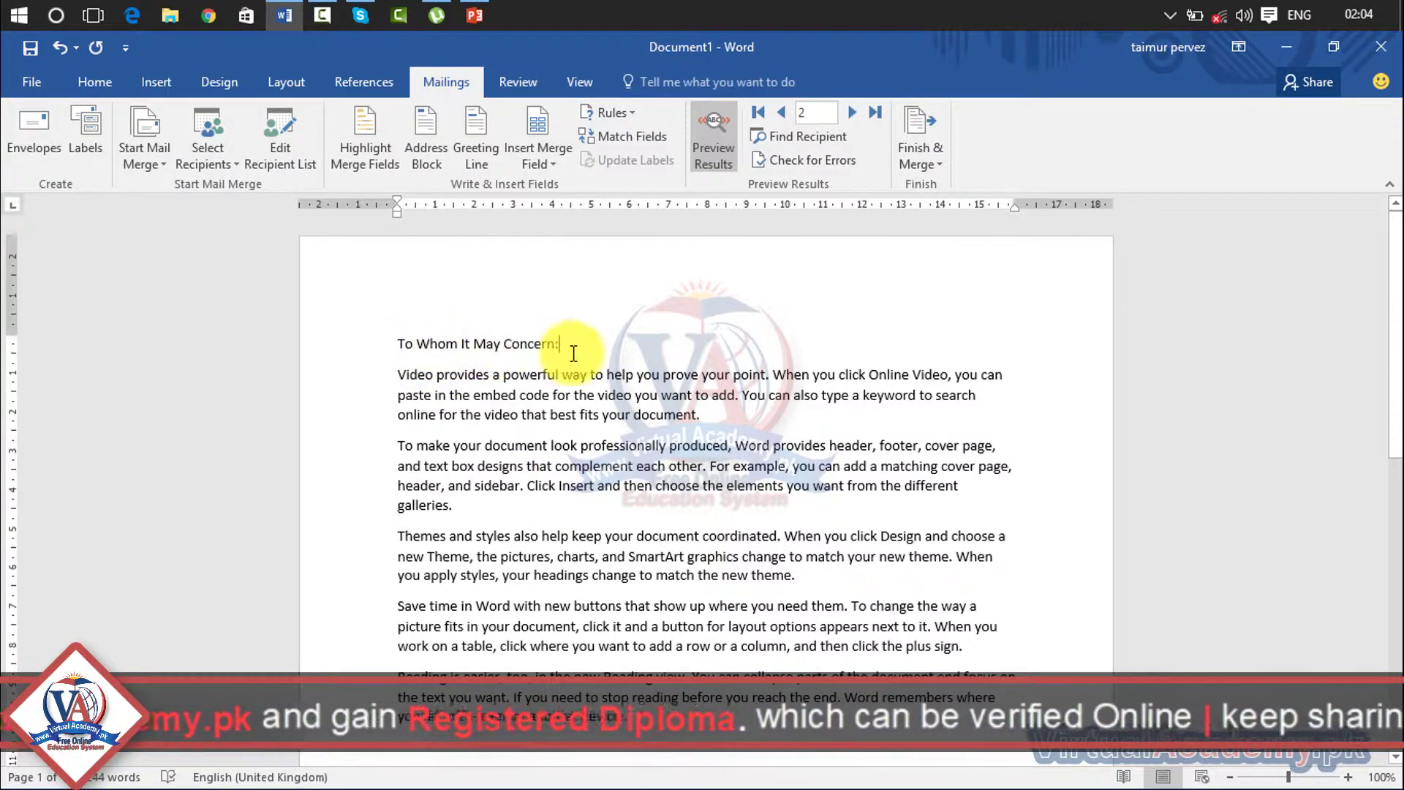
Step: Insert a second greeting line on a new line above "To Whom It May Concern:", keeping the default "Dear" and "Dear Sir or Madam," settings
{"action": "left_click", "coordinate": [393, 344]}
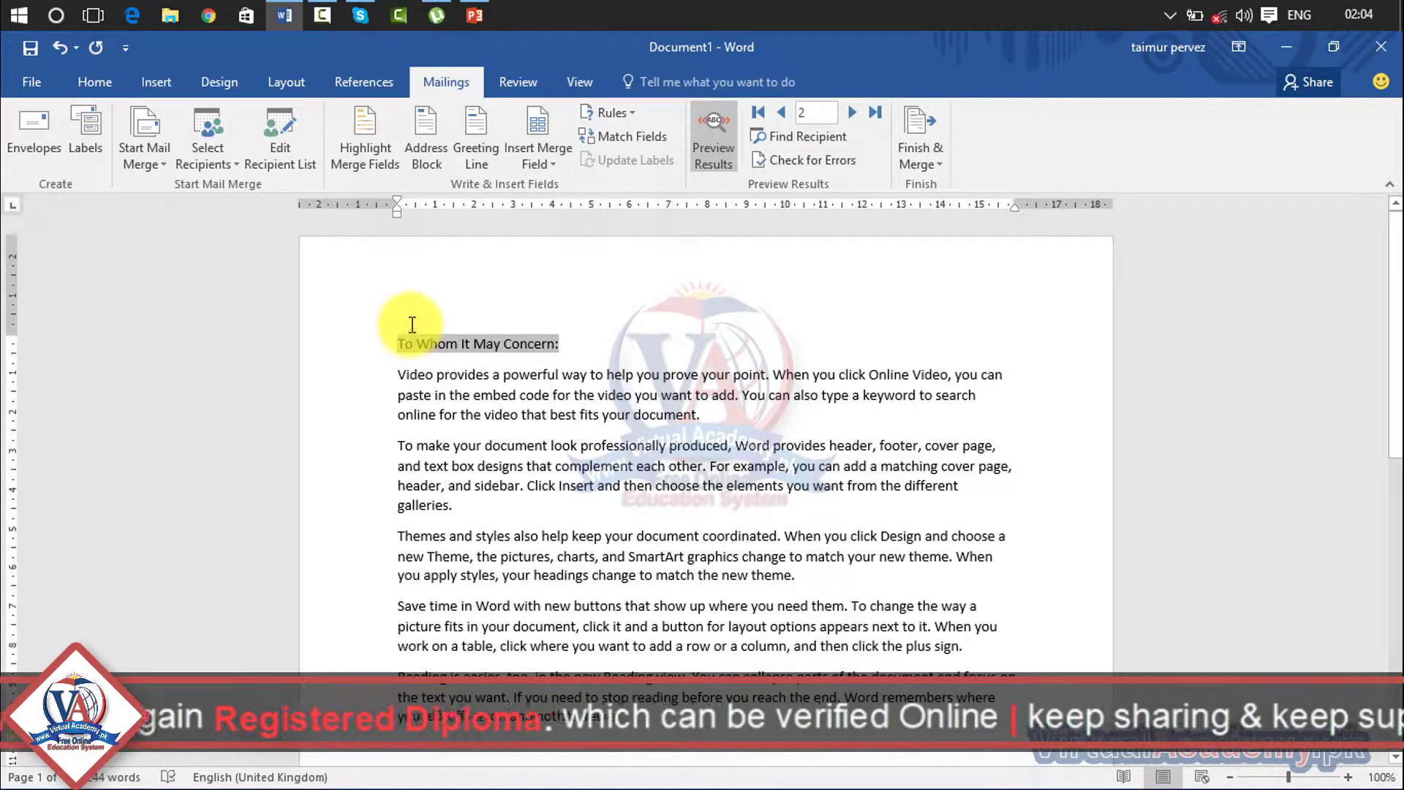
{"action": "left_click", "coordinate": [395, 342]}
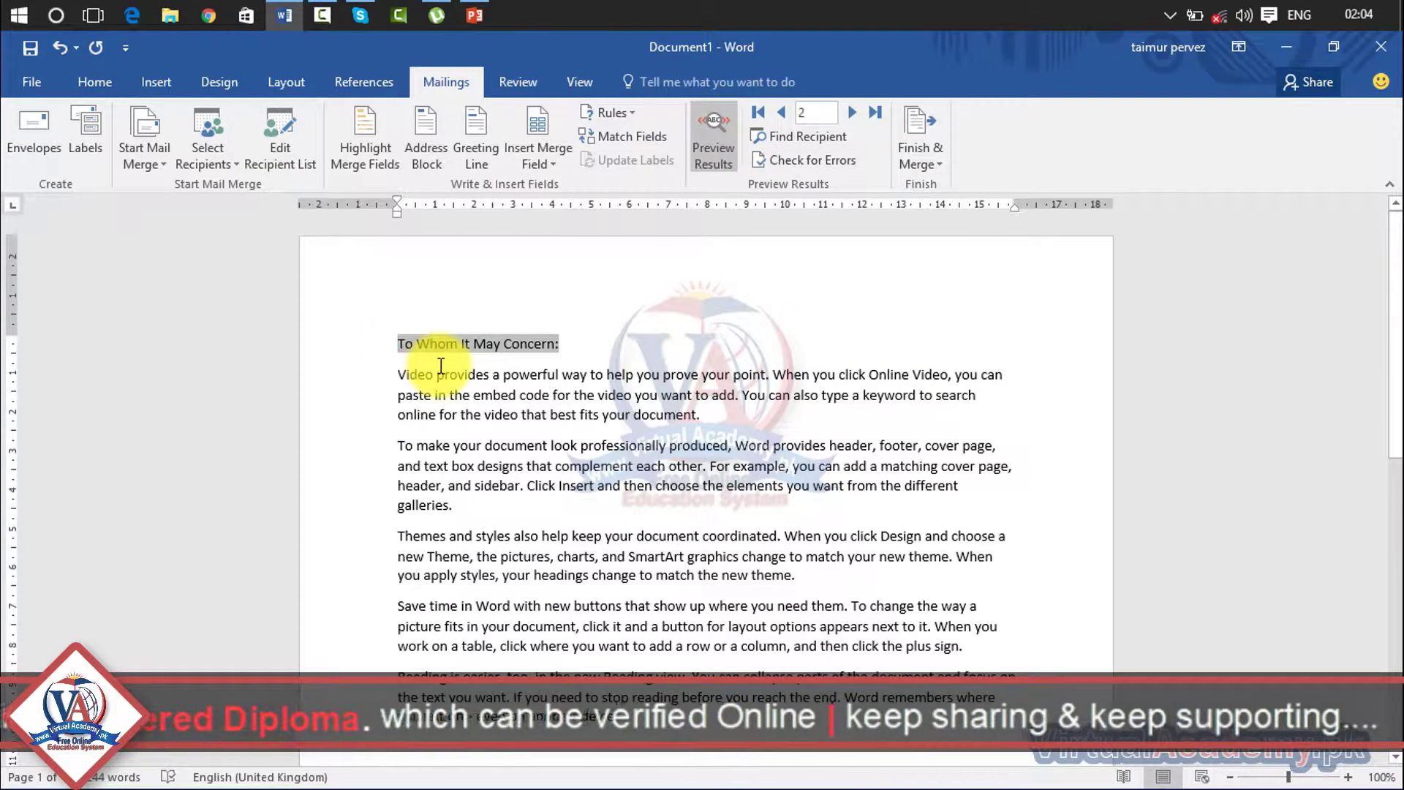
{"action": "key", "text": "Return"}
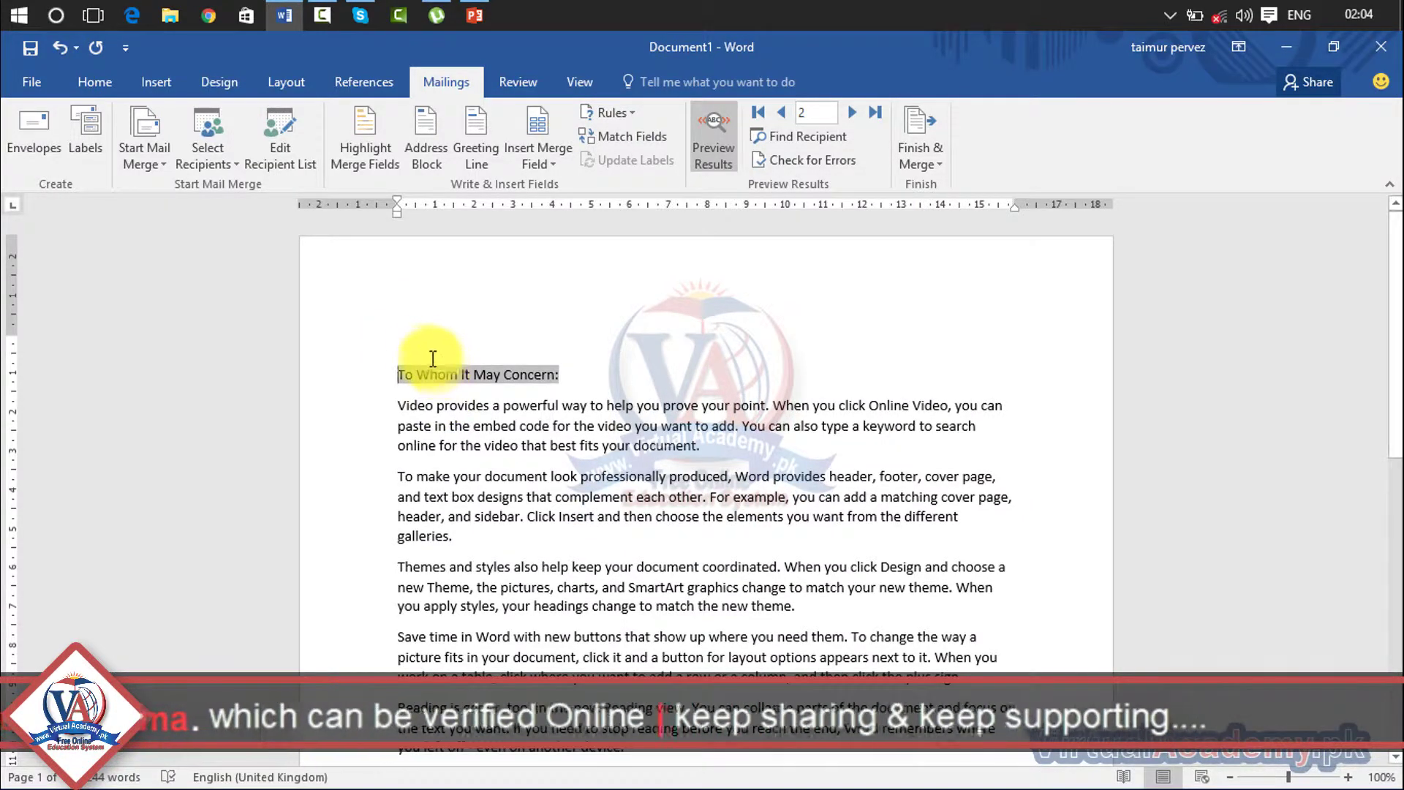
{"action": "left_click", "coordinate": [399, 344]}
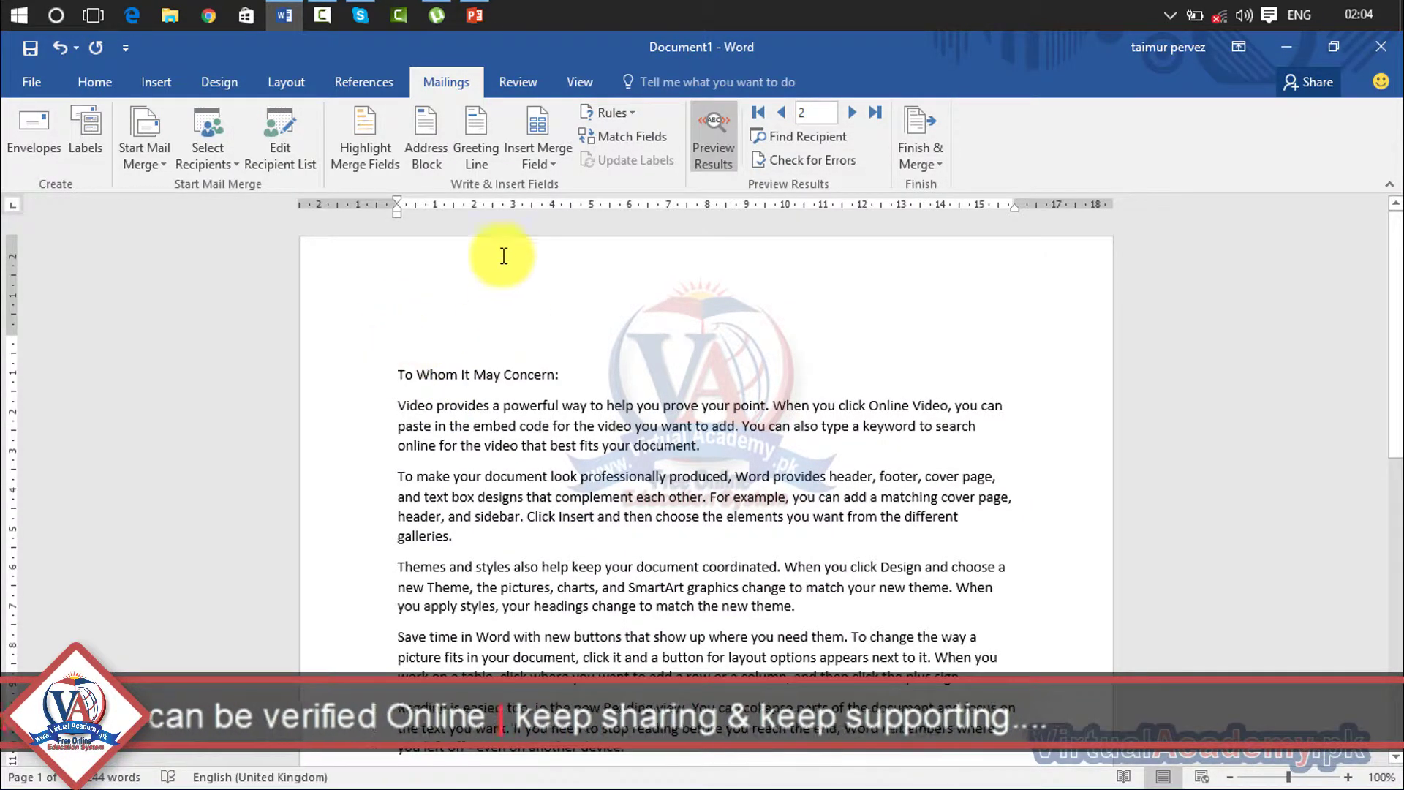
{"action": "left_click", "coordinate": [476, 143]}
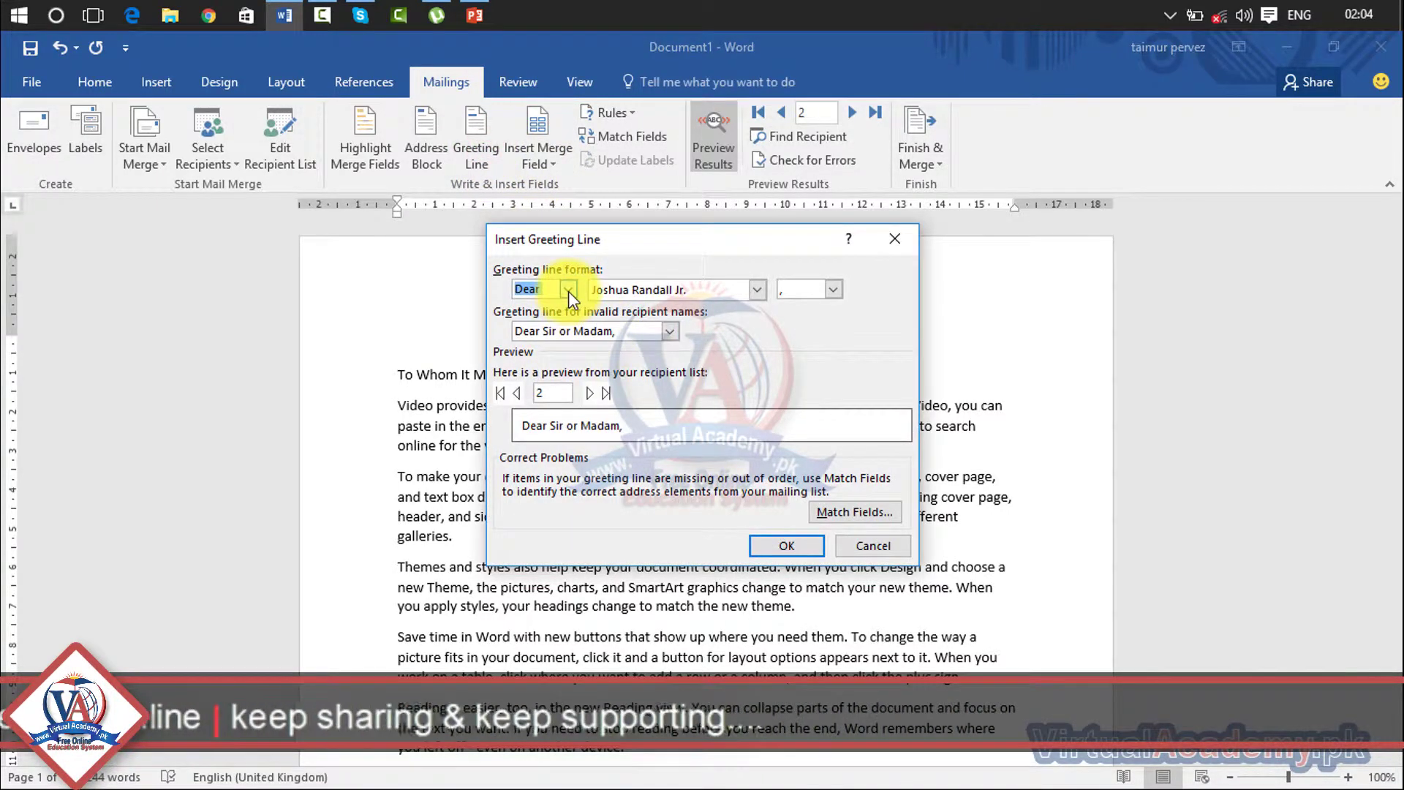
{"action": "left_click", "coordinate": [786, 545]}
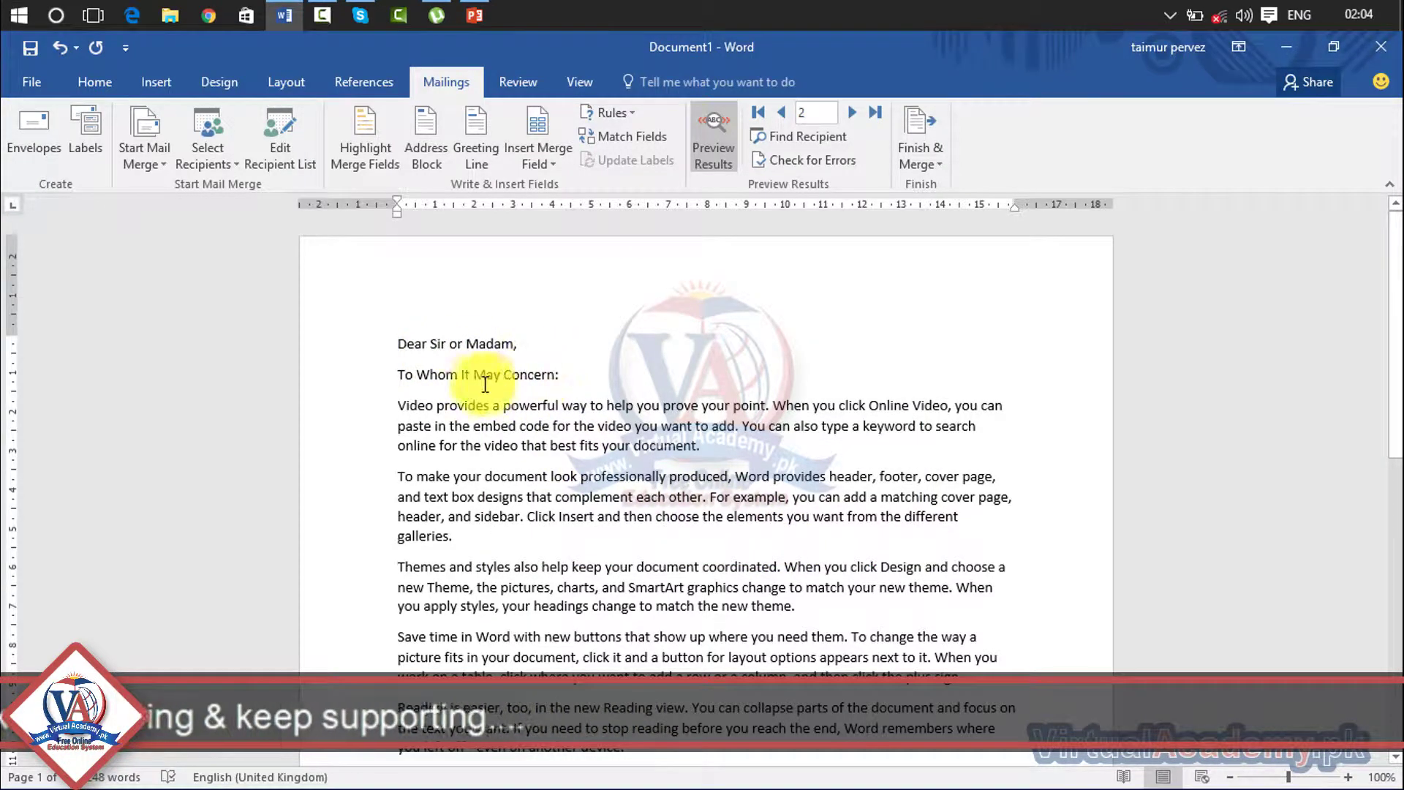
Step: Highlight the merge fields in the letter
{"action": "left_click_drag", "start_coordinate": [396, 379], "coordinate": [573, 374]}
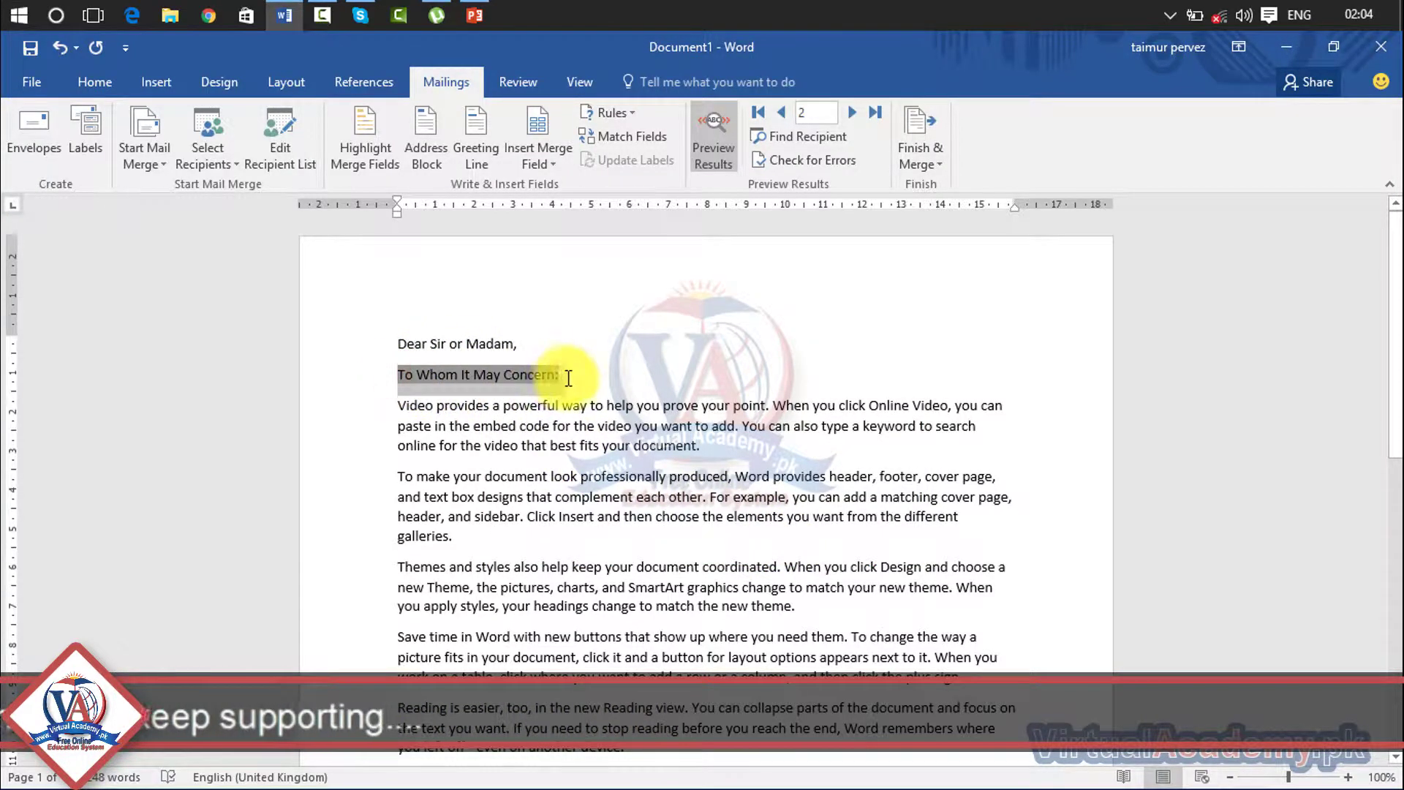
{"action": "left_click", "coordinate": [588, 374]}
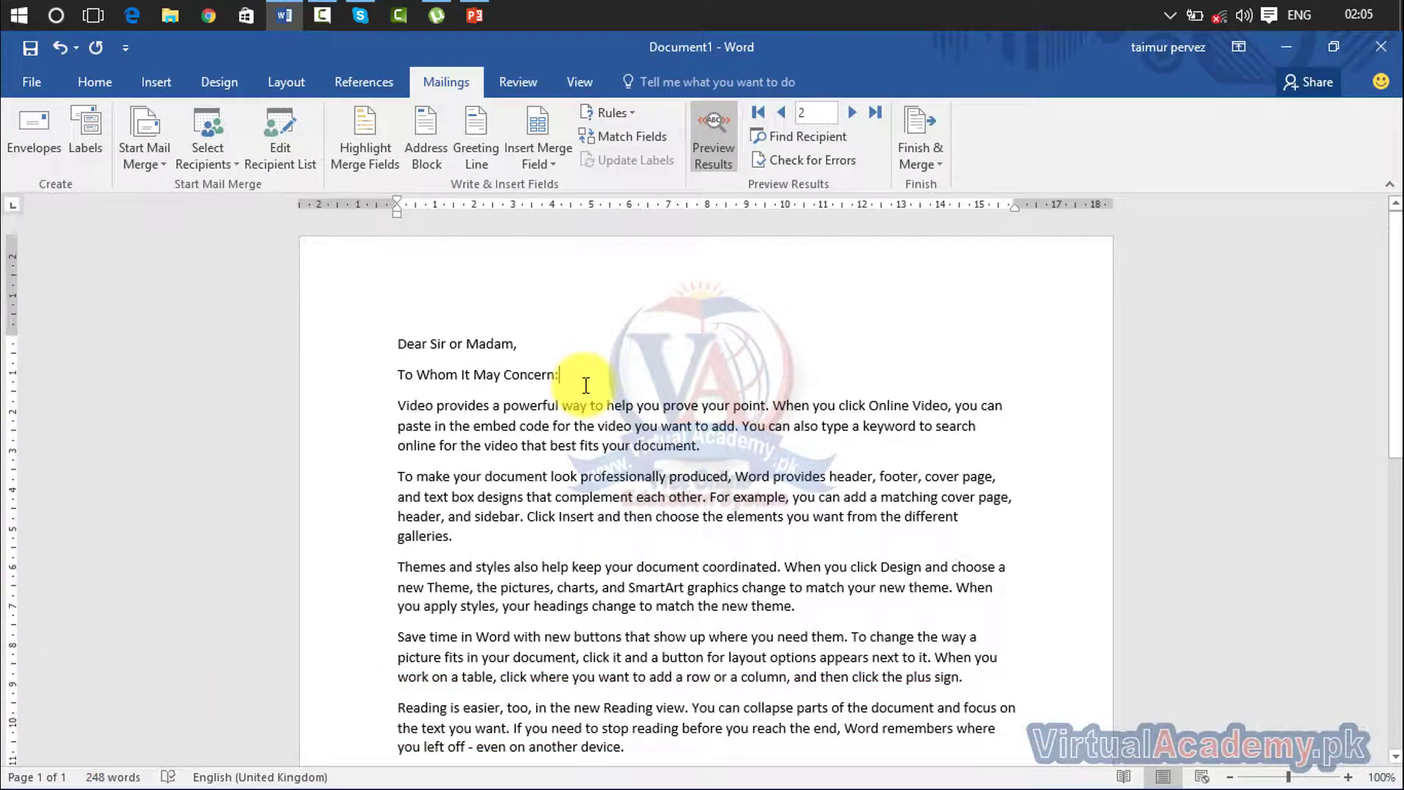
{"action": "left_click", "coordinate": [366, 150]}
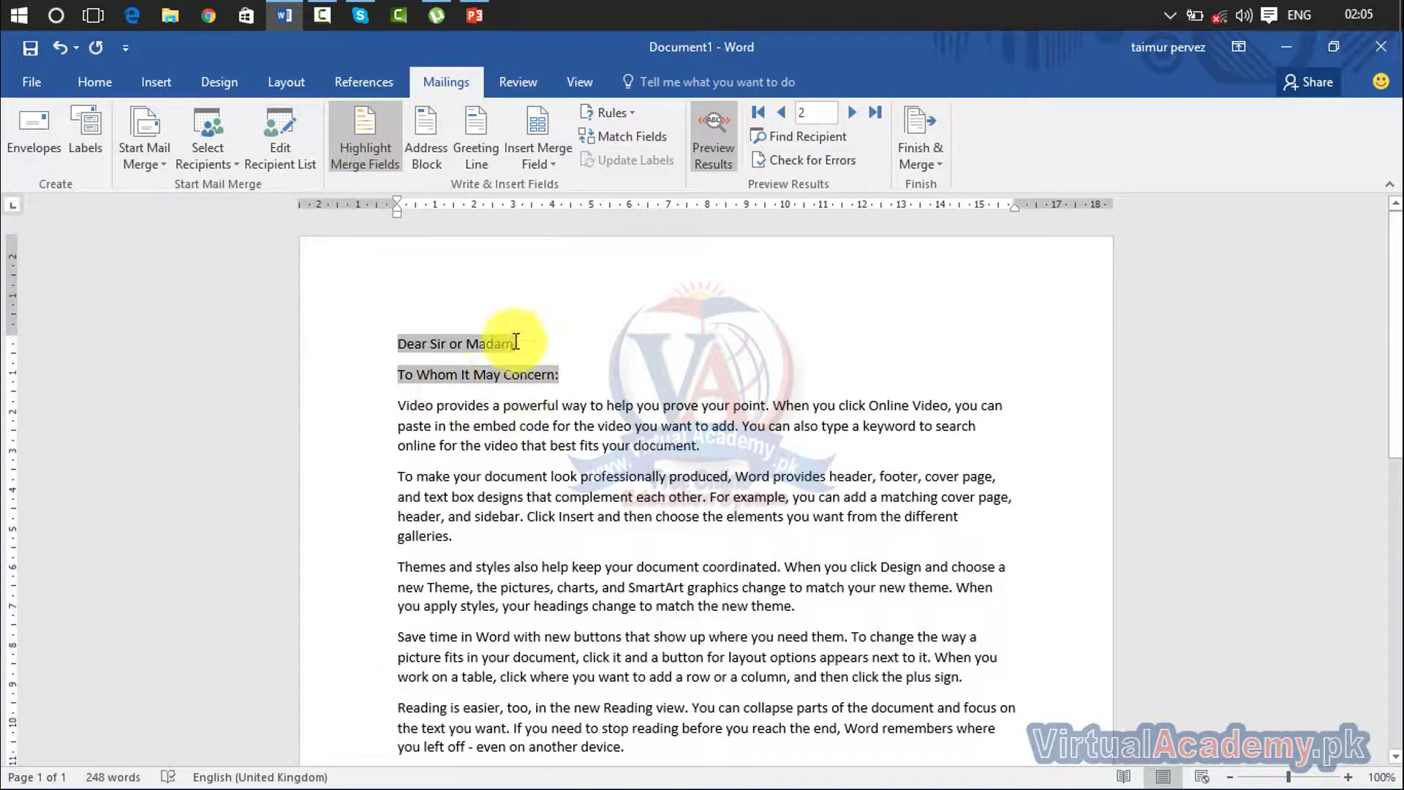
Step: Turn off the highlighting of the merge fields in the letter
{"action": "left_click", "coordinate": [375, 155]}
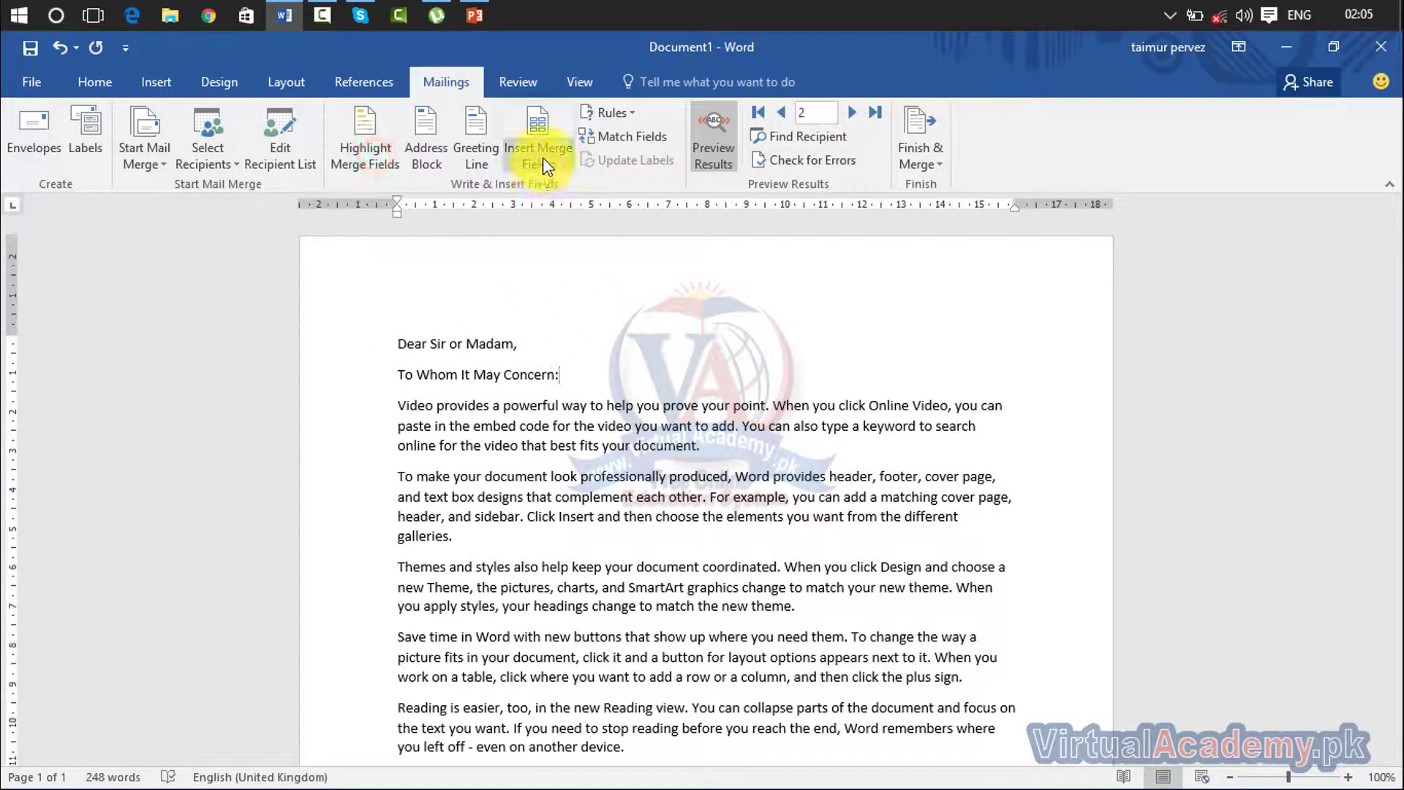
Step: Examine the available mail merge rules and the Fill-in rule's dialog without inserting a rule
{"action": "left_click", "coordinate": [626, 112]}
{"action": "left_click", "coordinate": [627, 158]}
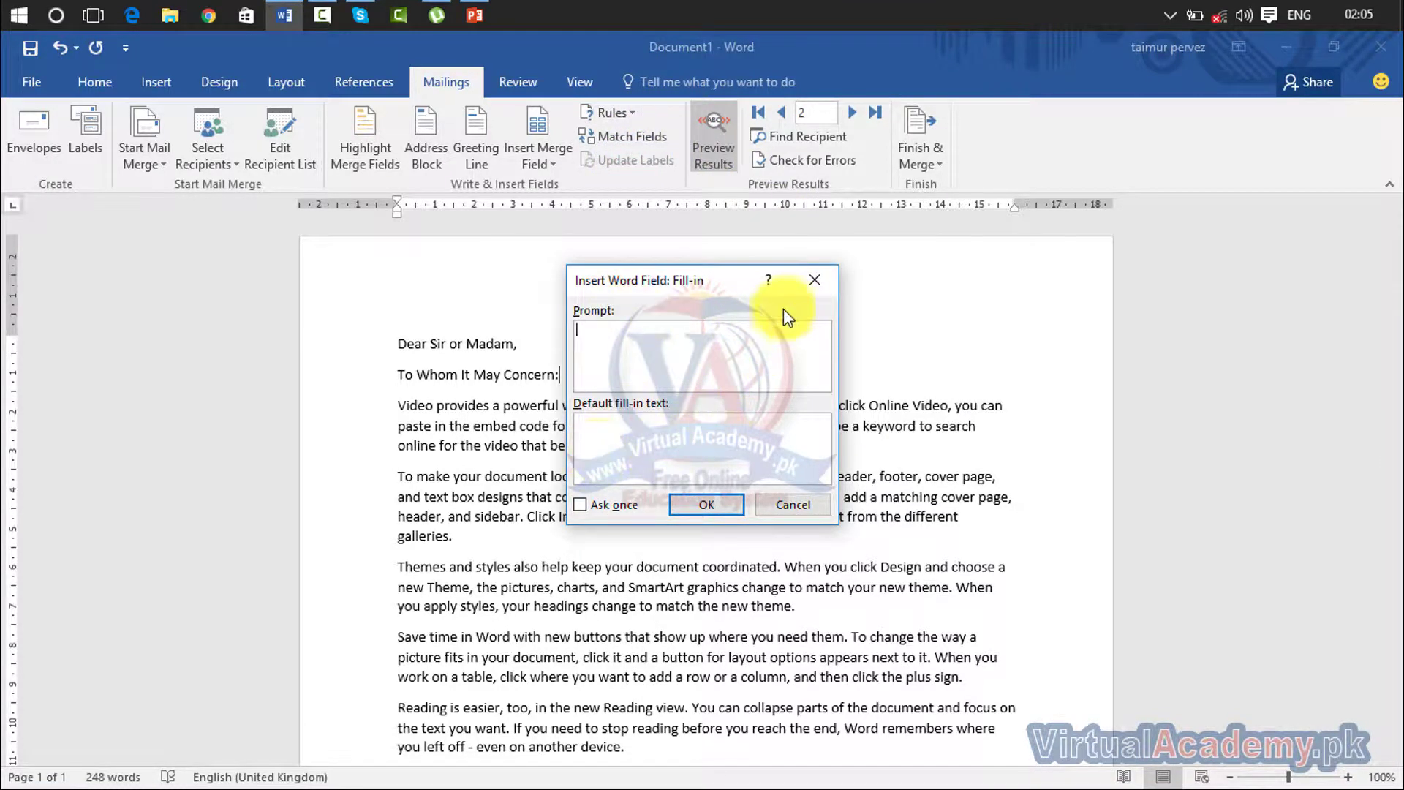
{"action": "left_click", "coordinate": [814, 287]}
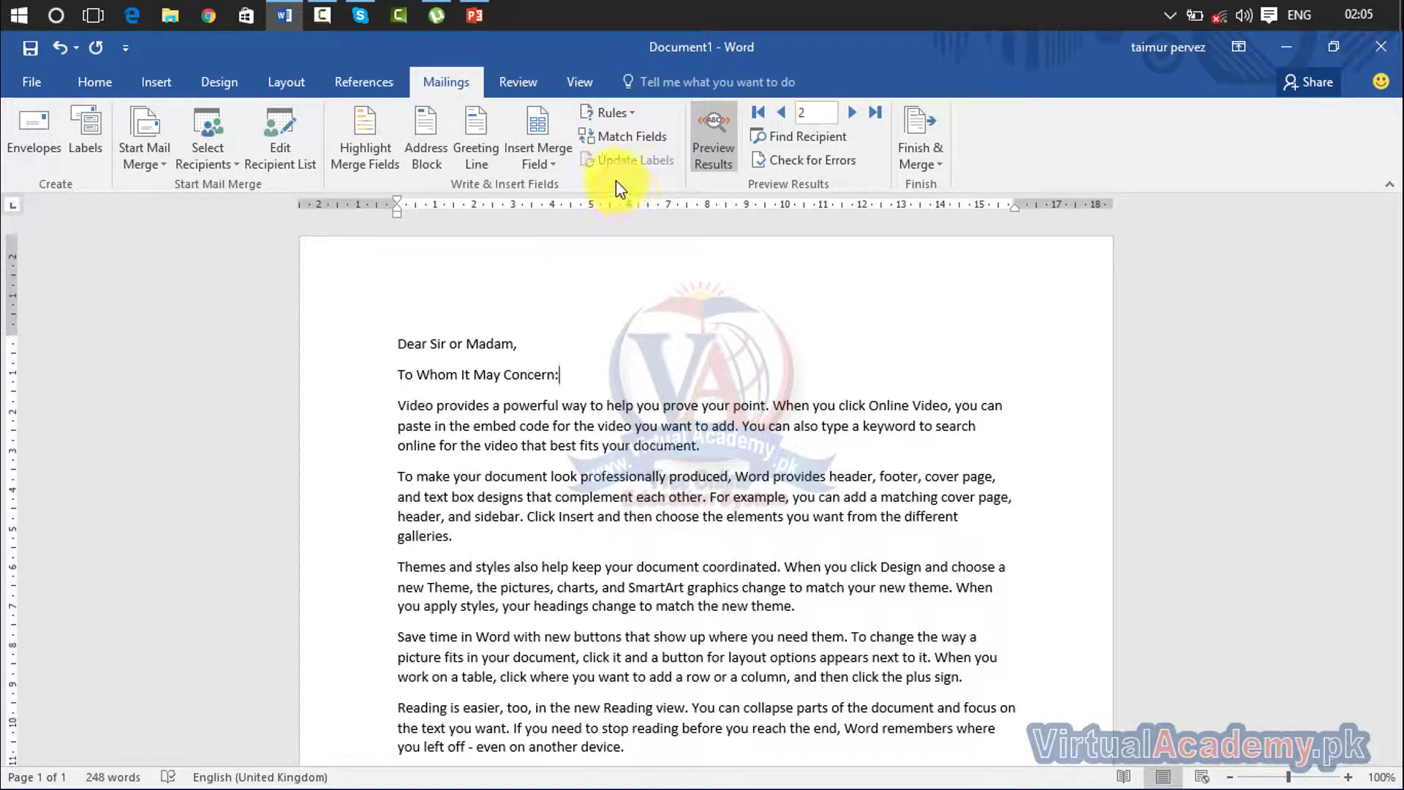
{"action": "left_click", "coordinate": [622, 112]}
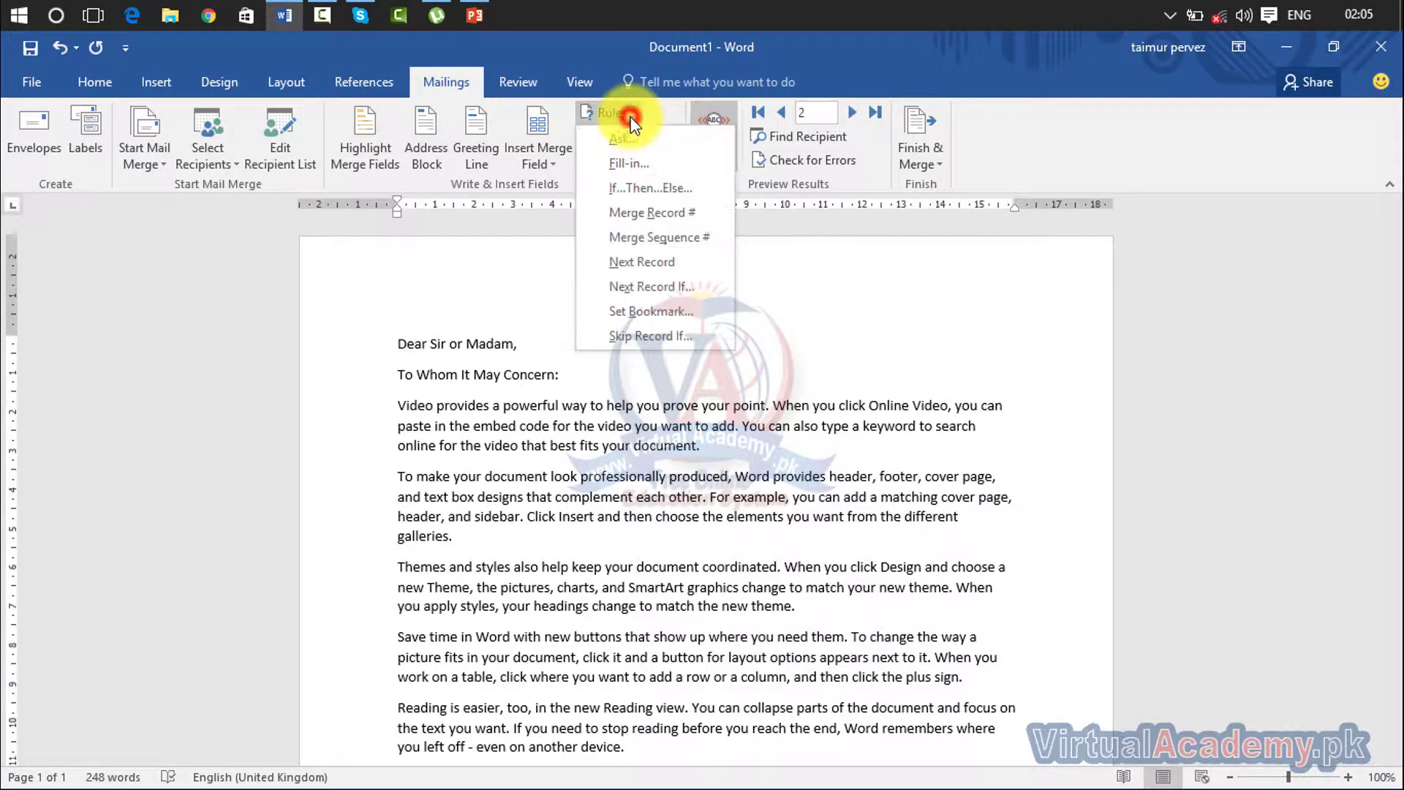
{"action": "left_click", "coordinate": [628, 114]}
{"action": "left_click", "coordinate": [622, 112]}
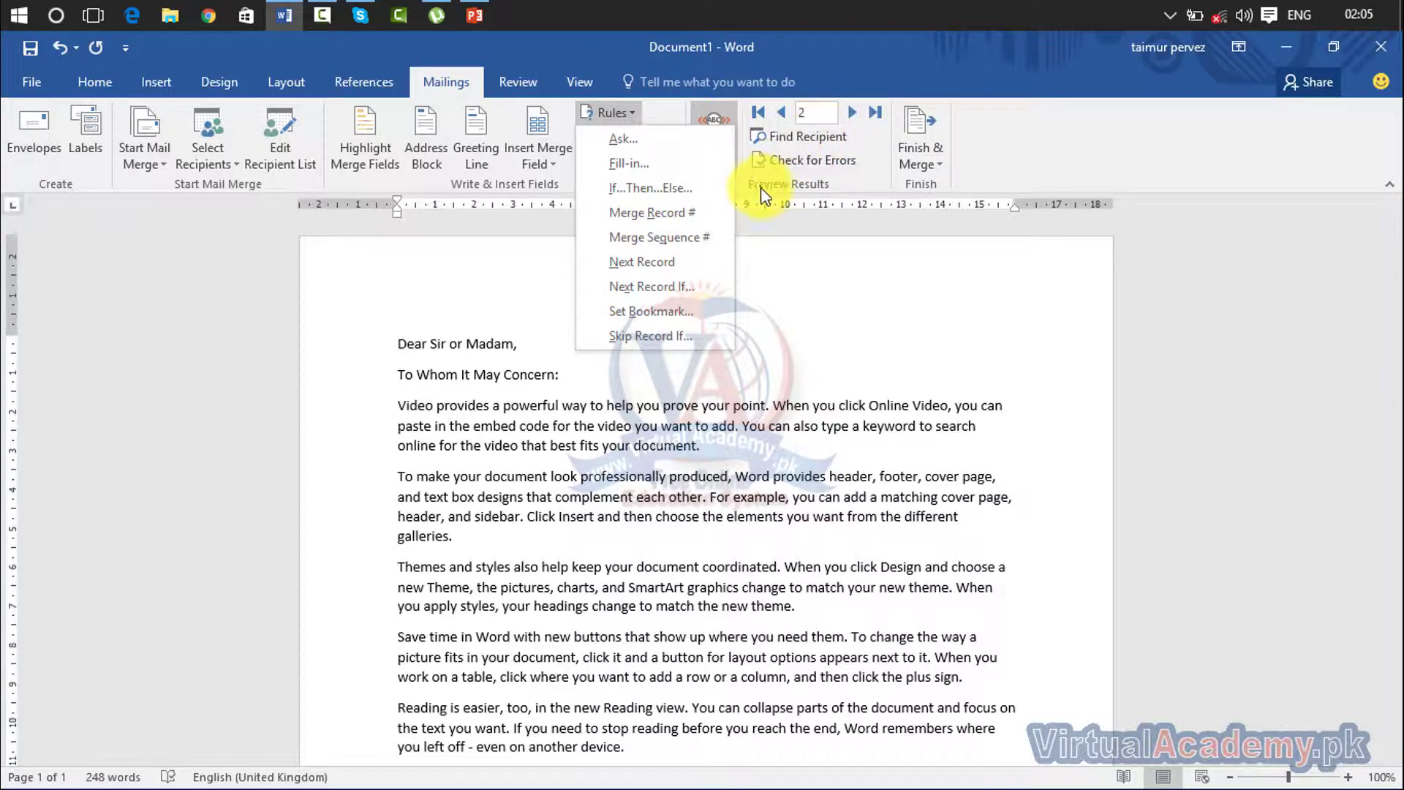
{"action": "left_click", "coordinate": [831, 271]}
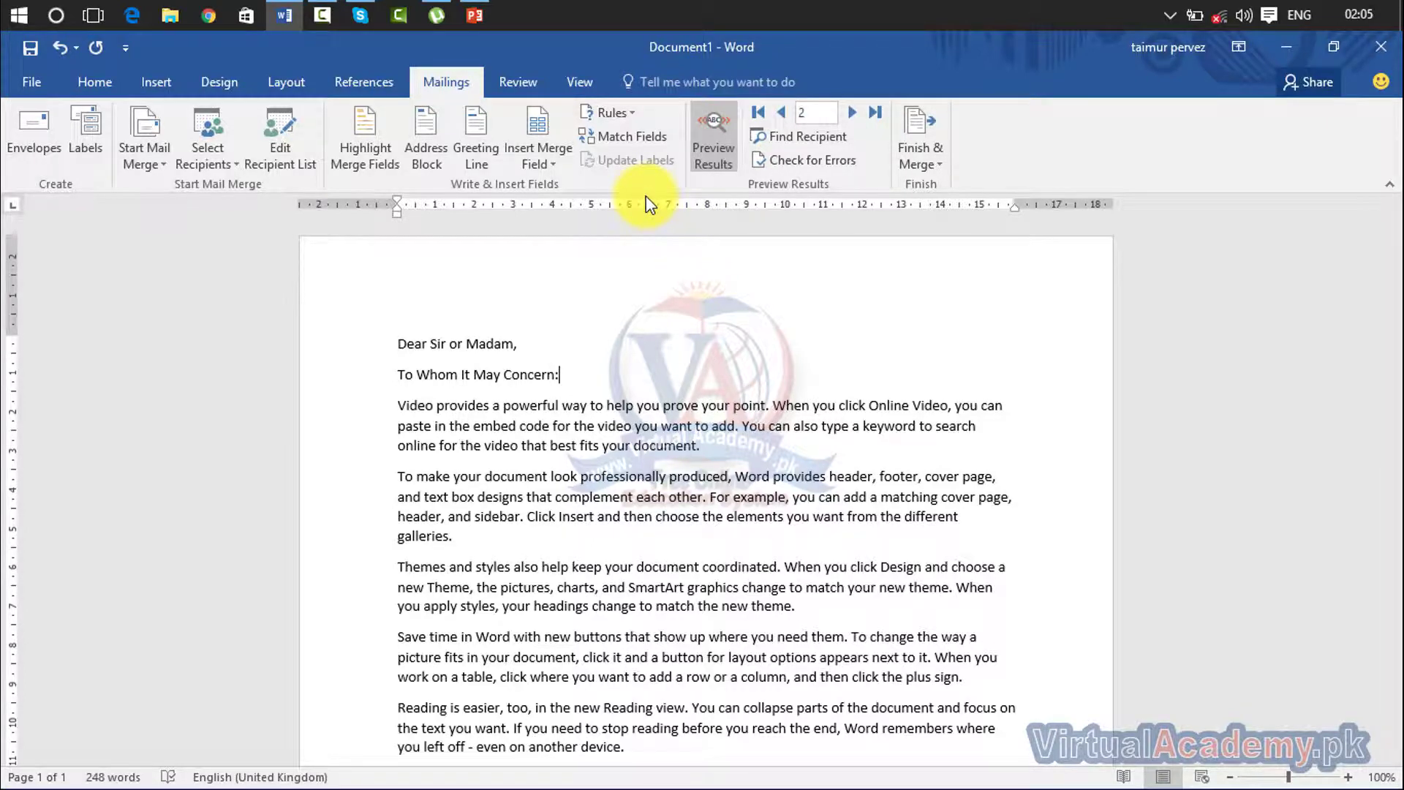
{"action": "scroll", "coordinate": [545, 177], "scroll_direction": "down", "scroll_amount": 2}
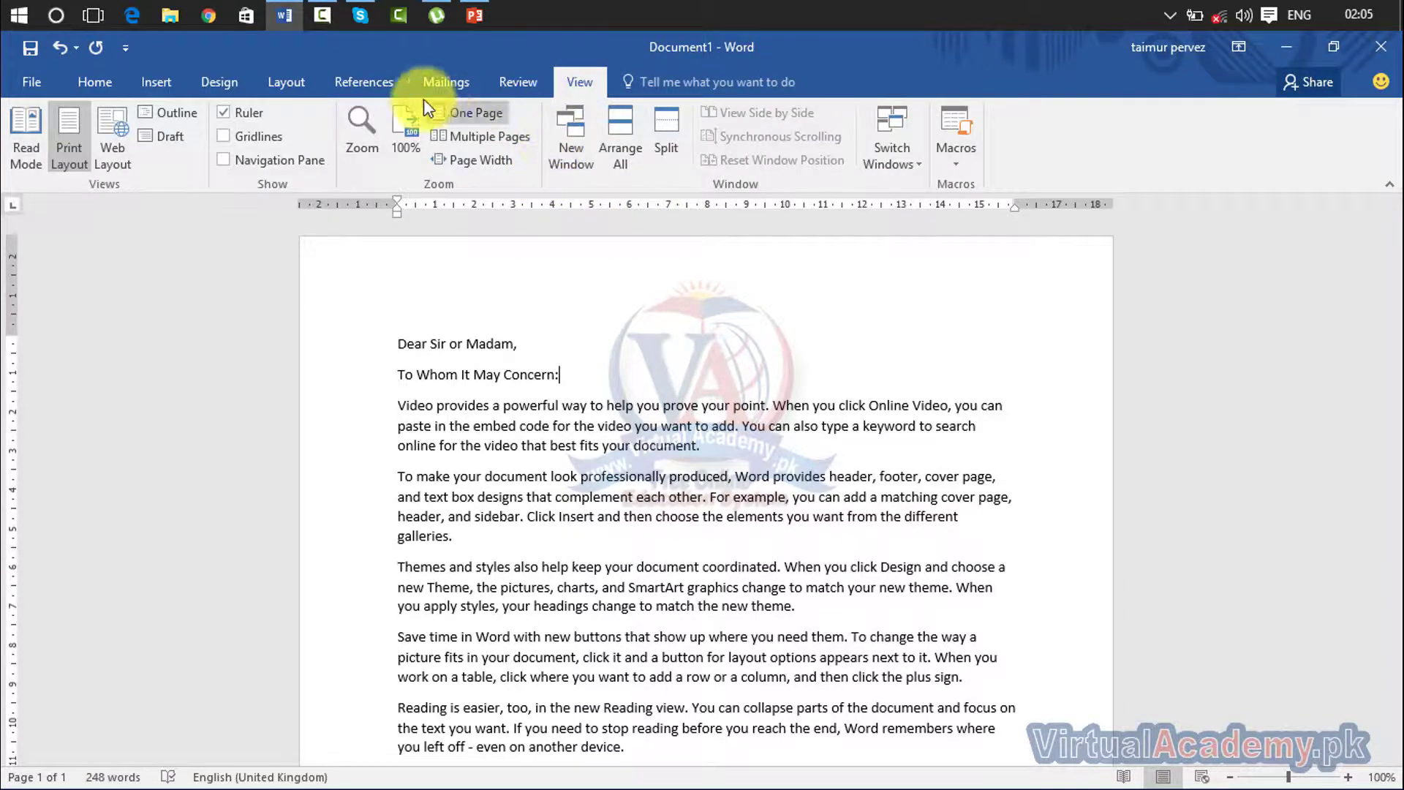
{"action": "left_click", "coordinate": [361, 80]}
{"action": "left_click", "coordinate": [446, 81]}
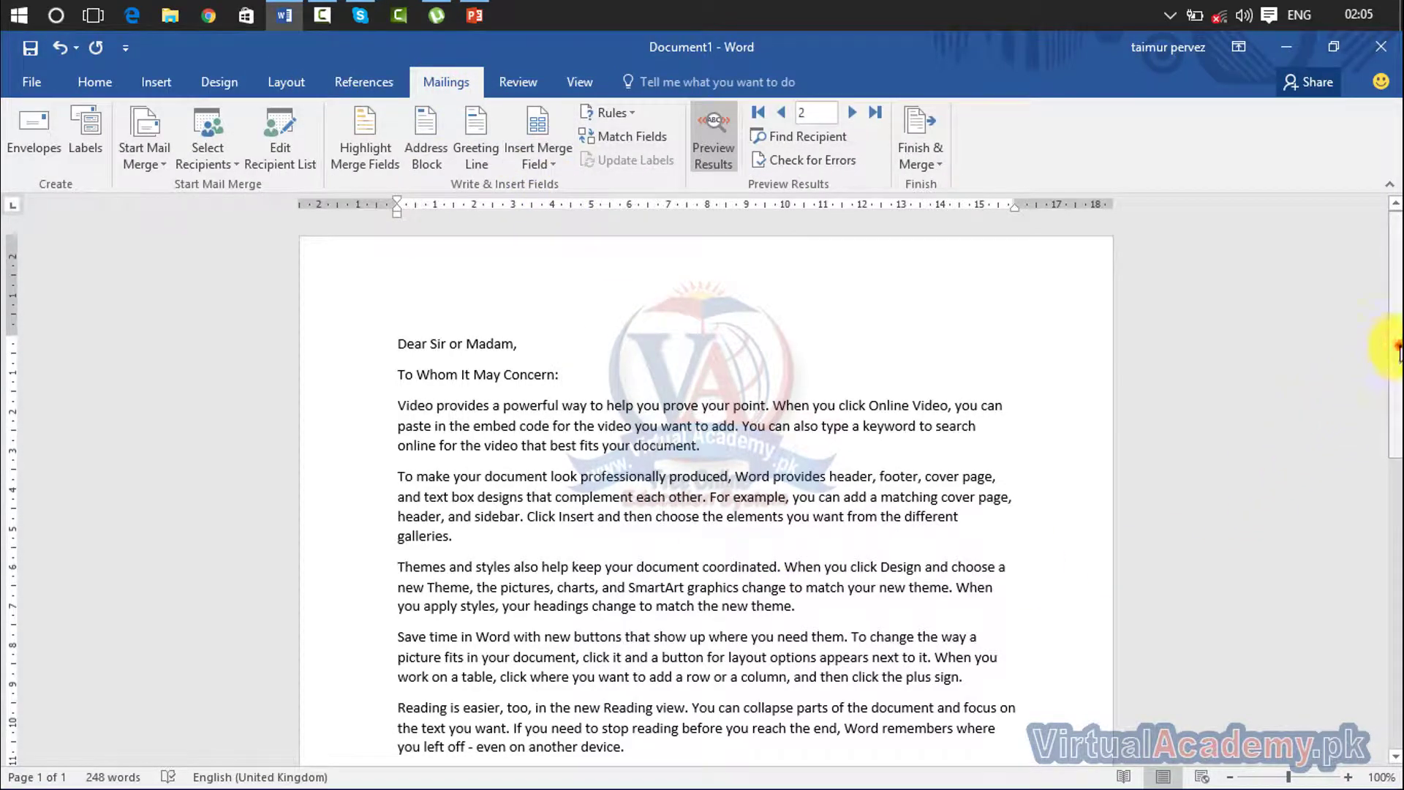
Step: Add the closing word "Thanks" below the last paragraph, followed by an empty line and a new line for the signature
{"action": "scroll", "coordinate": [1385, 363], "scroll_direction": "down", "scroll_amount": 5}
{"action": "left_click", "coordinate": [411, 486]}
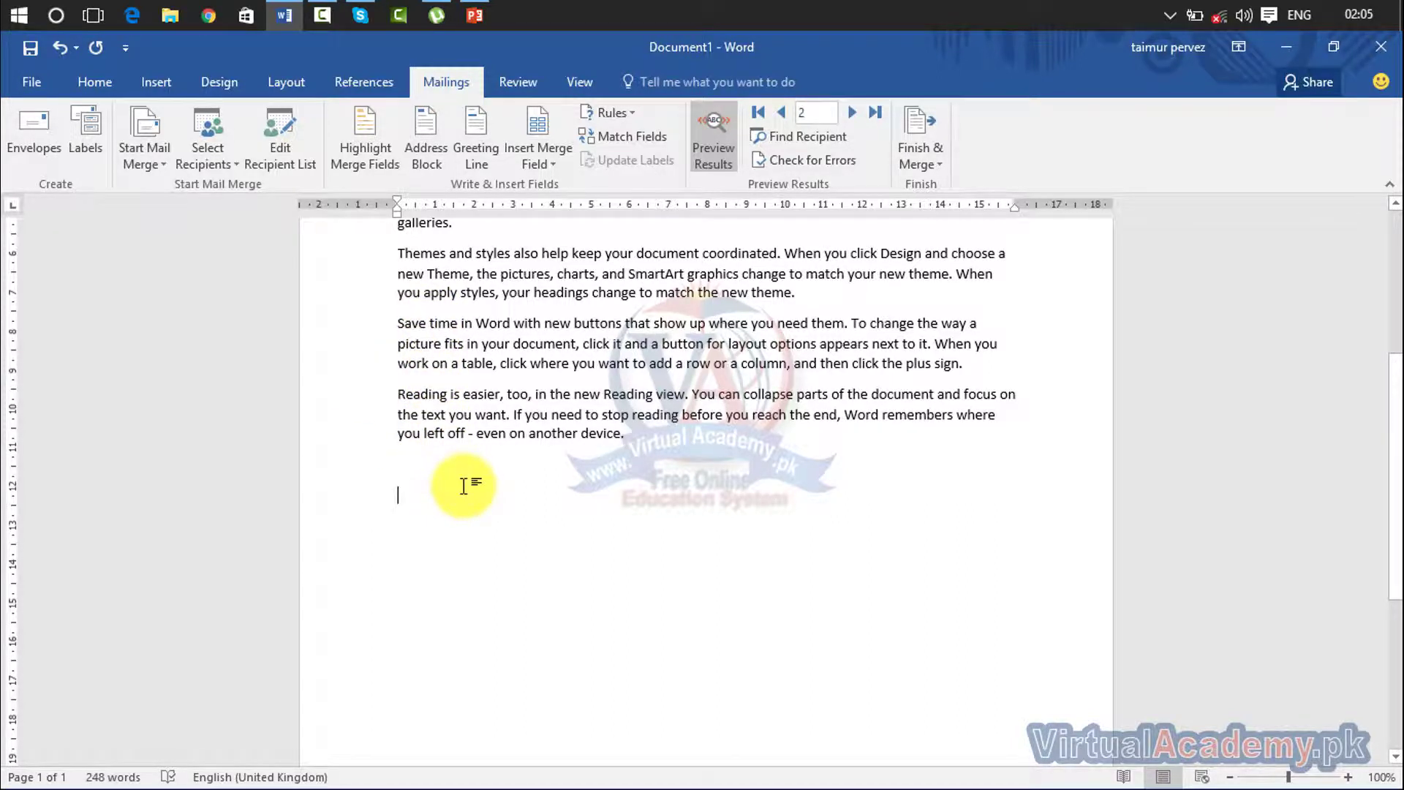
{"action": "type", "text": "th"}
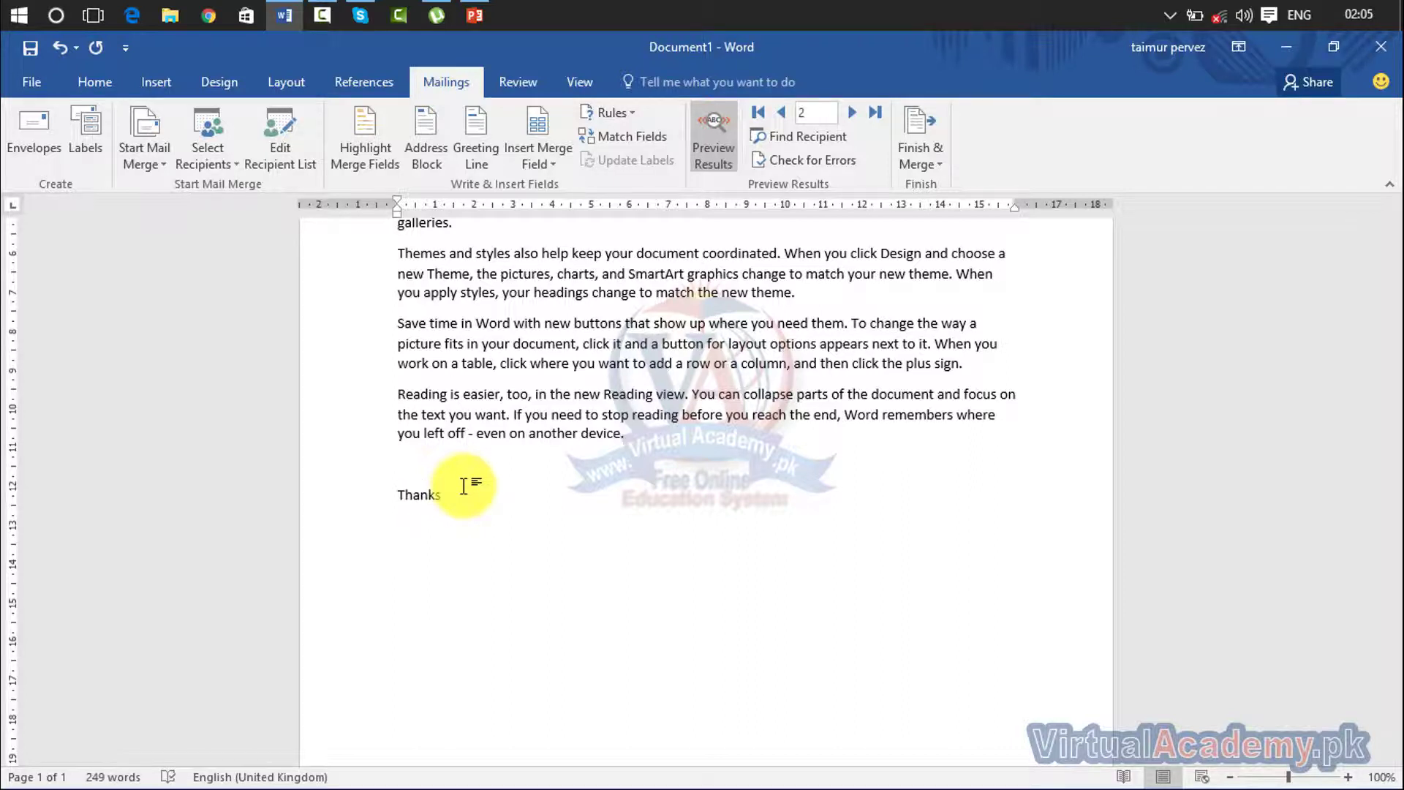
{"action": "key", "text": "Return"}
{"action": "key", "text": "Return"}
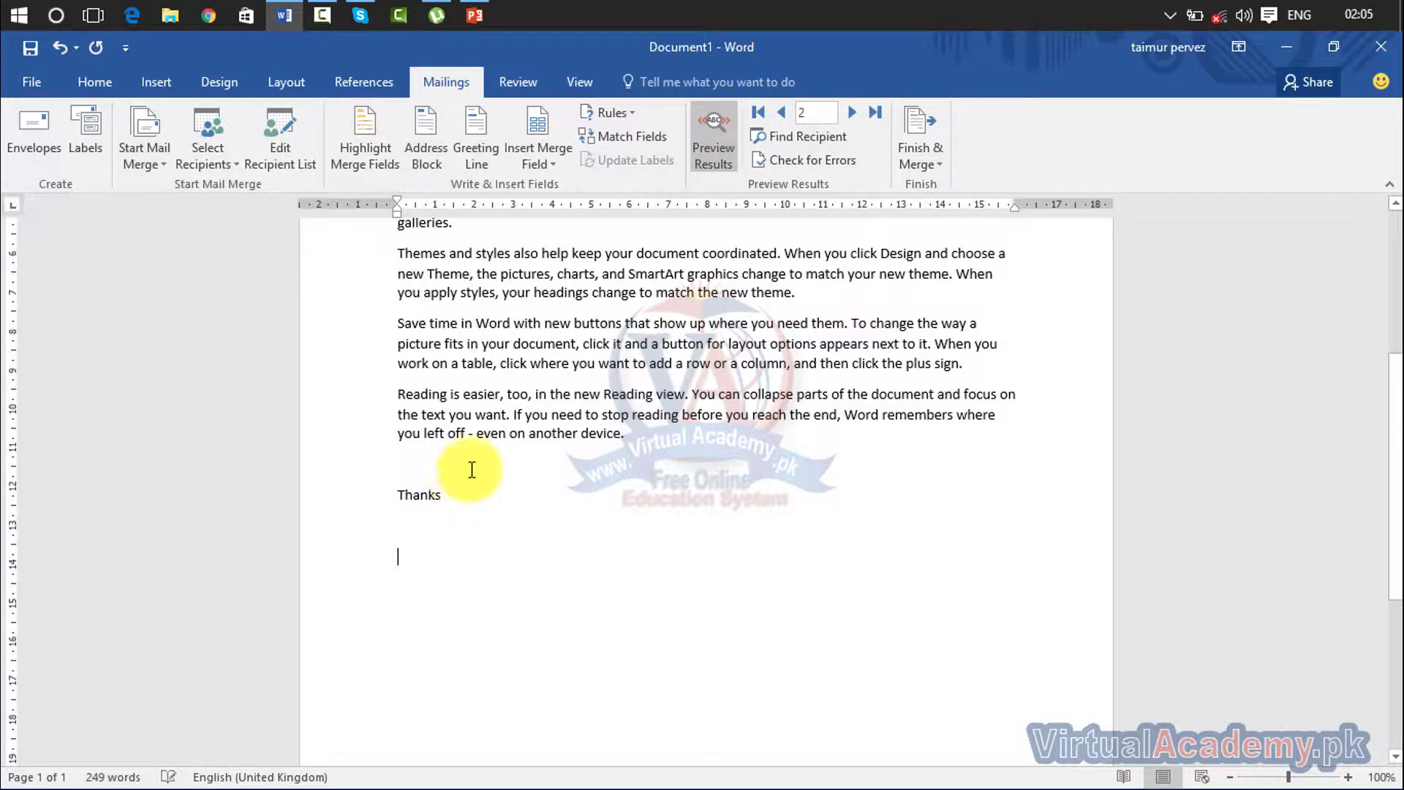
Step: Insert the Name, Address and Contact merge fields one after another on the line below "Thanks"
{"action": "left_click", "coordinate": [542, 165]}
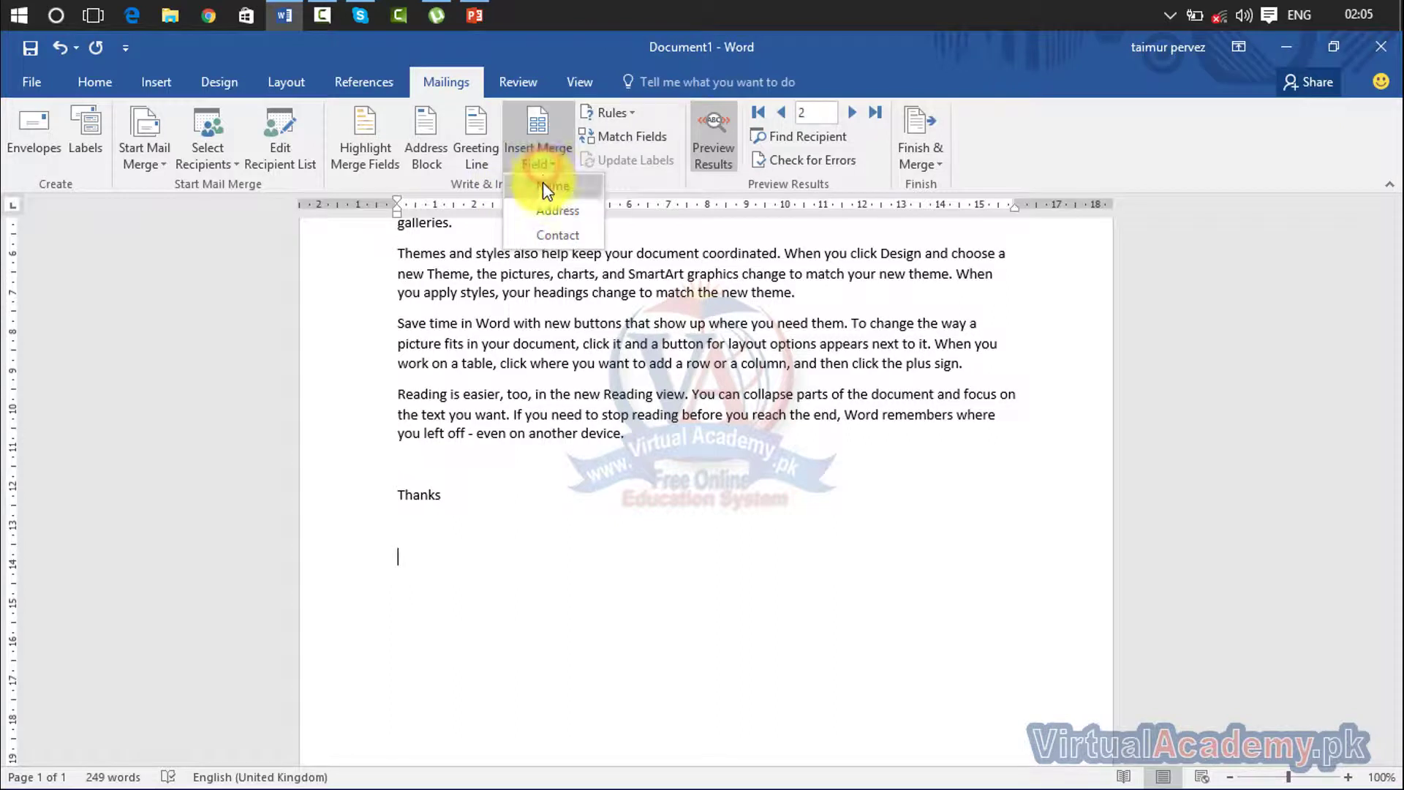
{"action": "key", "text": "Escape"}
{"action": "type", "text": "Usman"}
{"action": "left_click", "coordinate": [540, 160]}
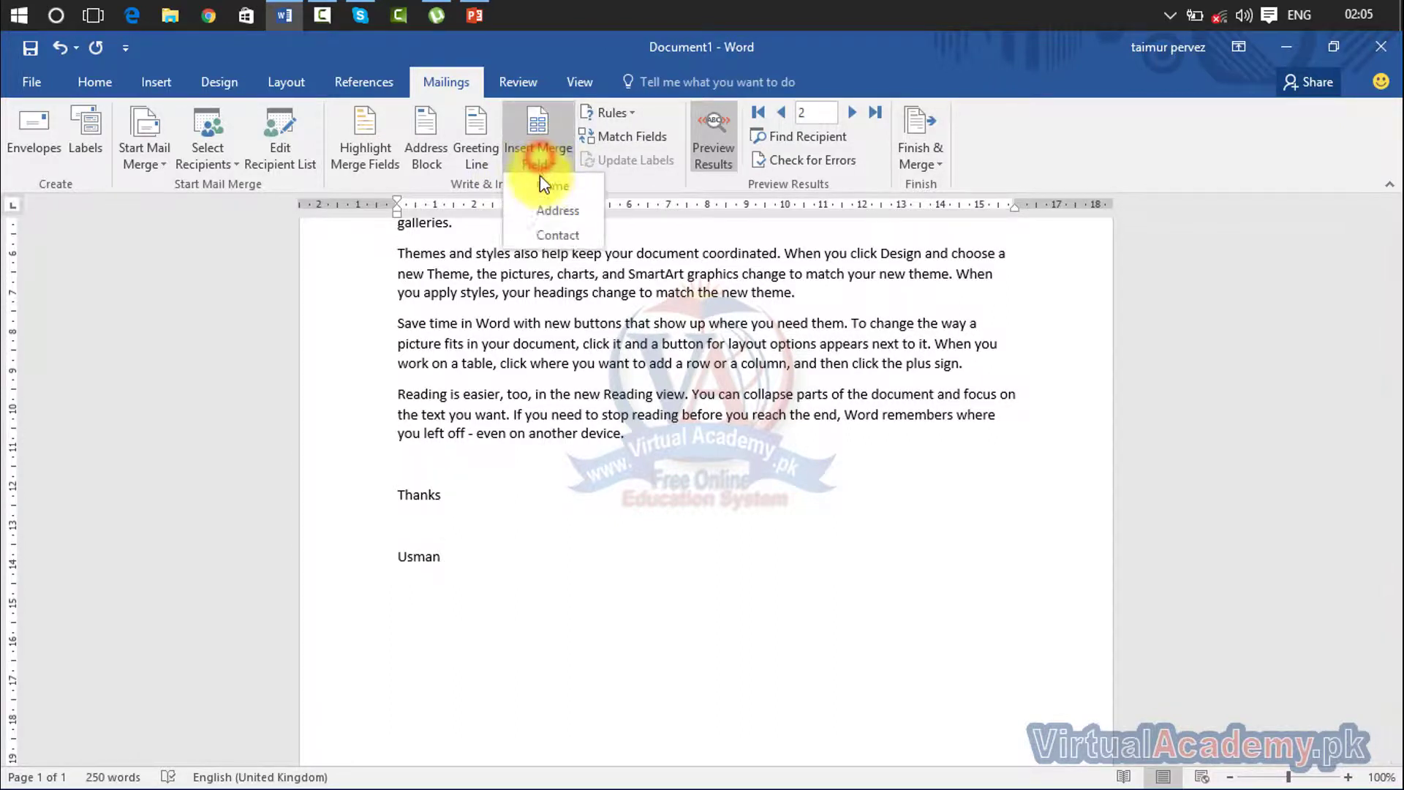
{"action": "left_click", "coordinate": [548, 214]}
{"action": "left_click", "coordinate": [542, 163]}
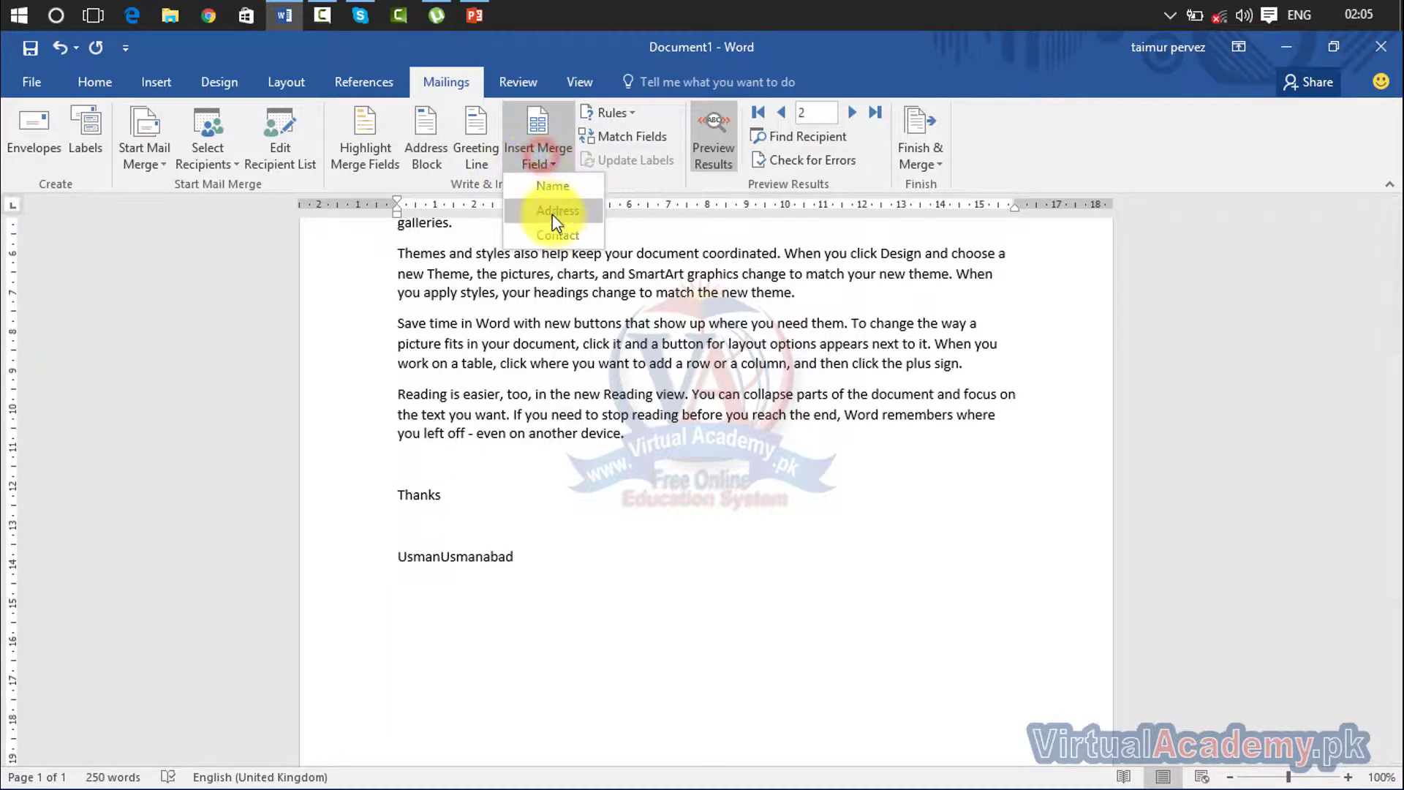
{"action": "left_click", "coordinate": [553, 216]}
Step: Turn off the results preview and put the Address and Contact merge fields each on their own line below Name
{"action": "left_click", "coordinate": [441, 557]}
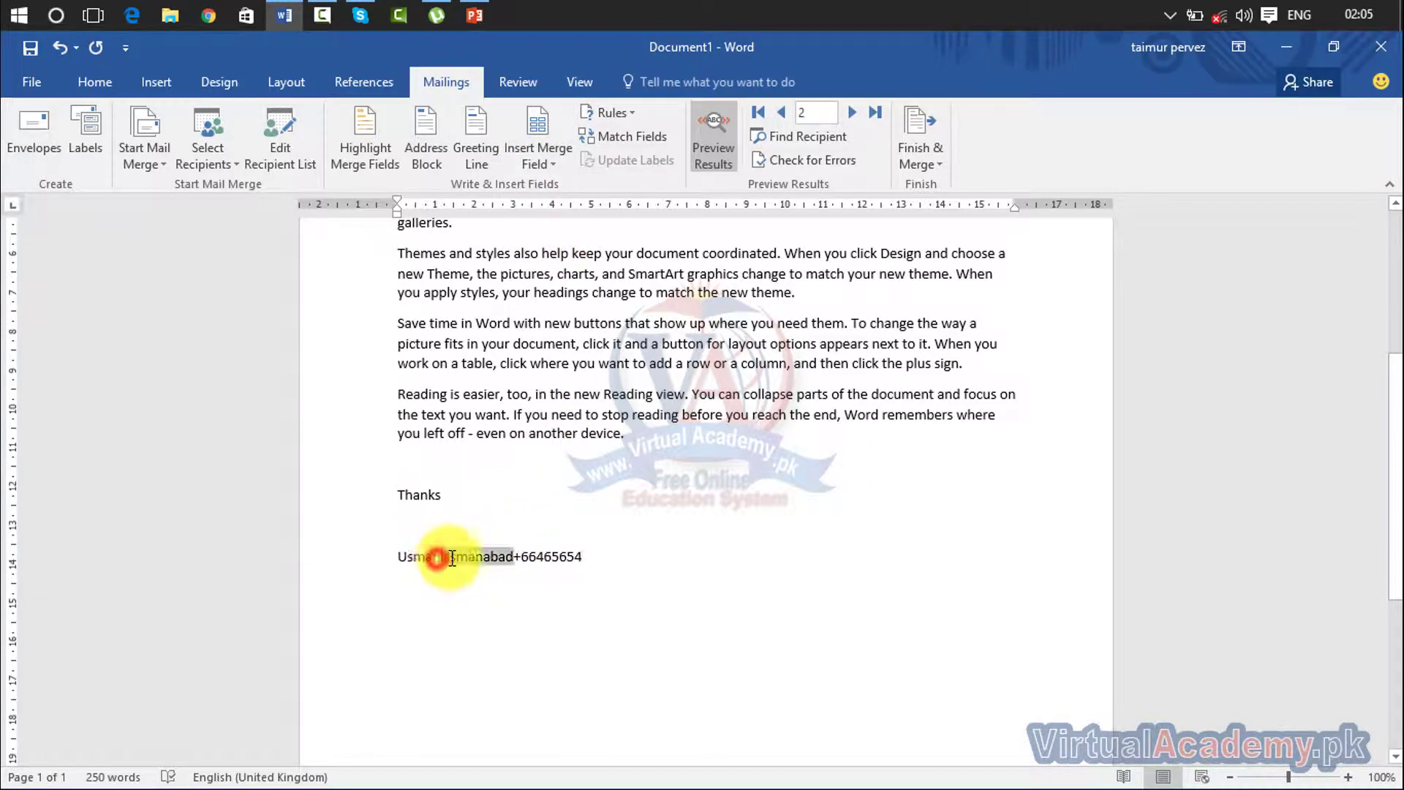
{"action": "left_click", "coordinate": [714, 144]}
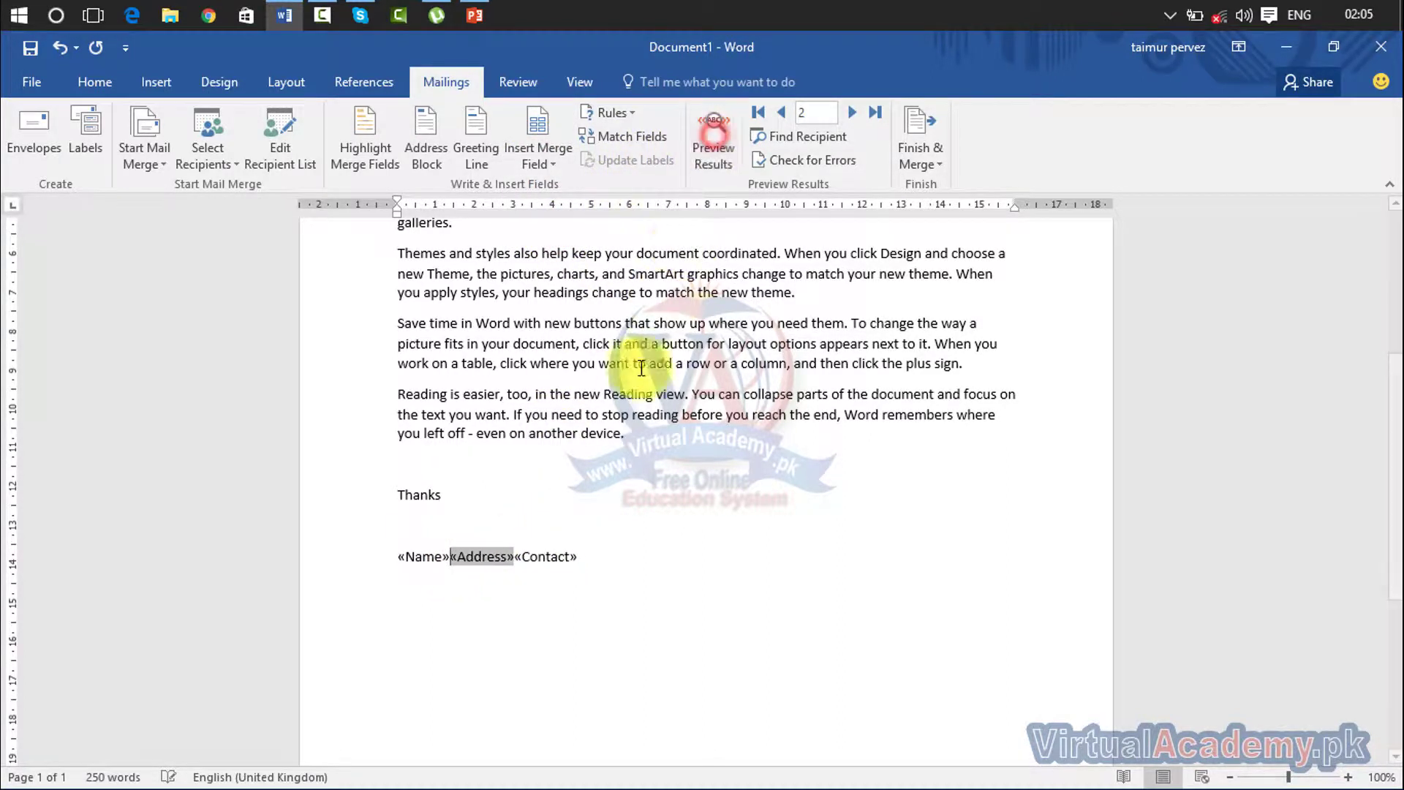
{"action": "key", "text": "Return"}
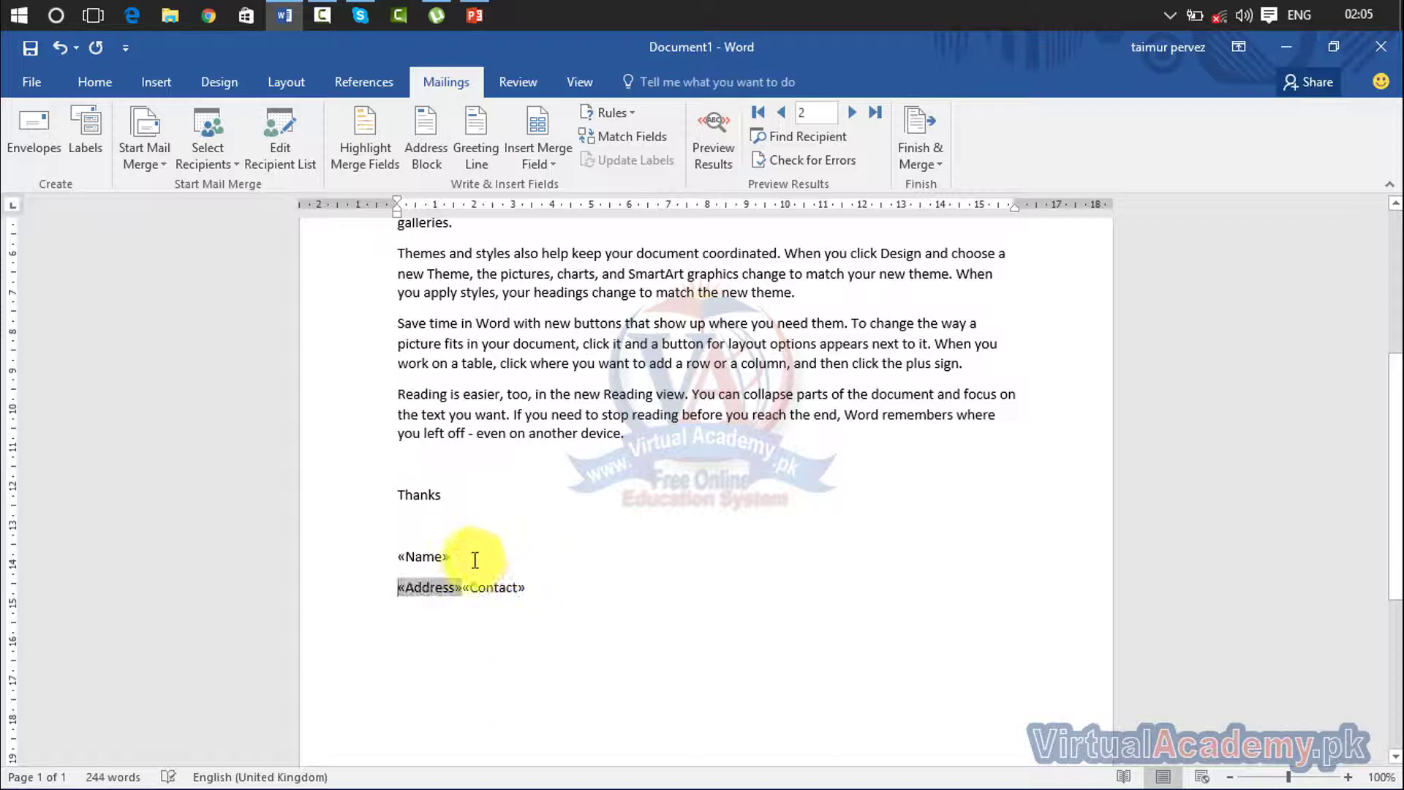
{"action": "left_click", "coordinate": [464, 588]}
{"action": "key", "text": "Return"}
{"action": "left_click", "coordinate": [515, 616]}
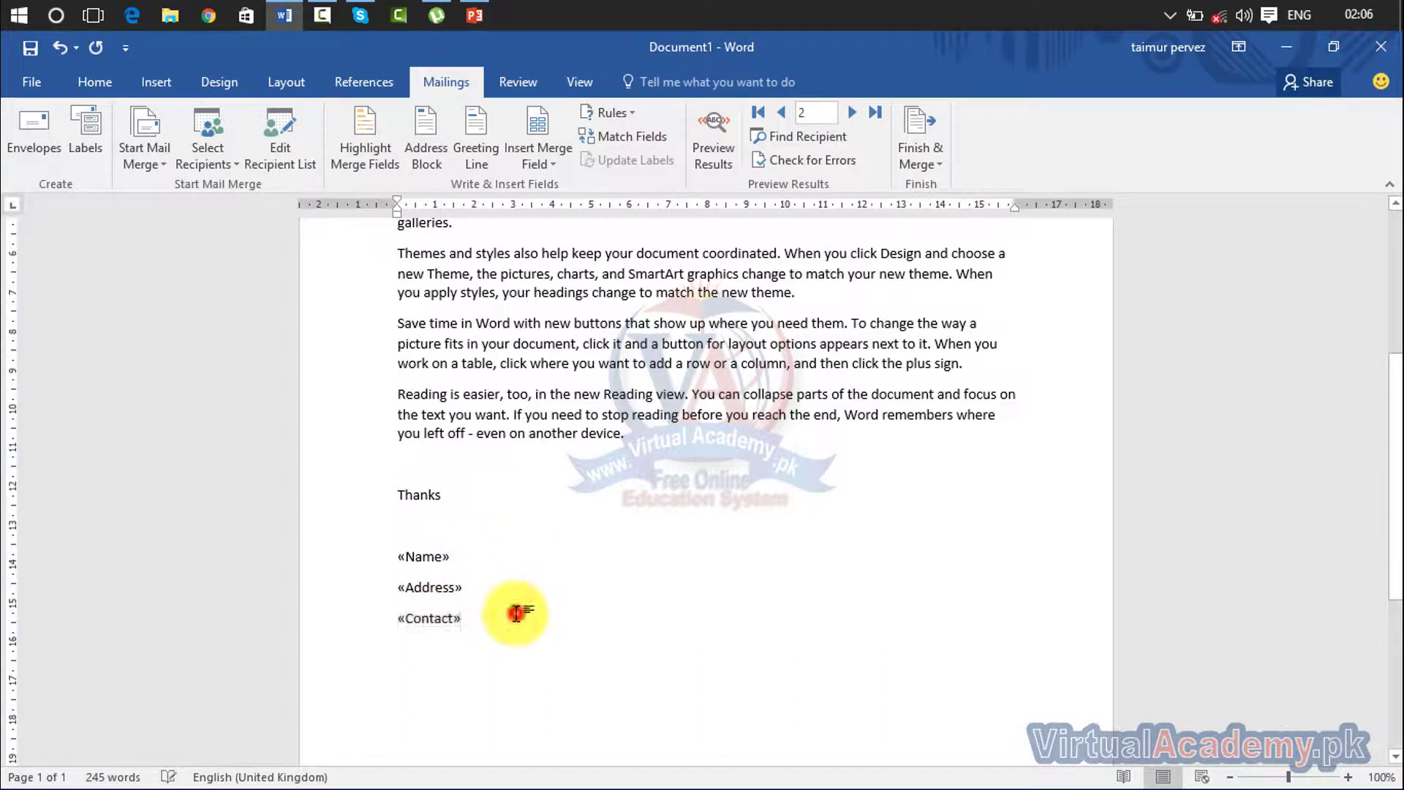
{"action": "left_click", "coordinate": [537, 156]}
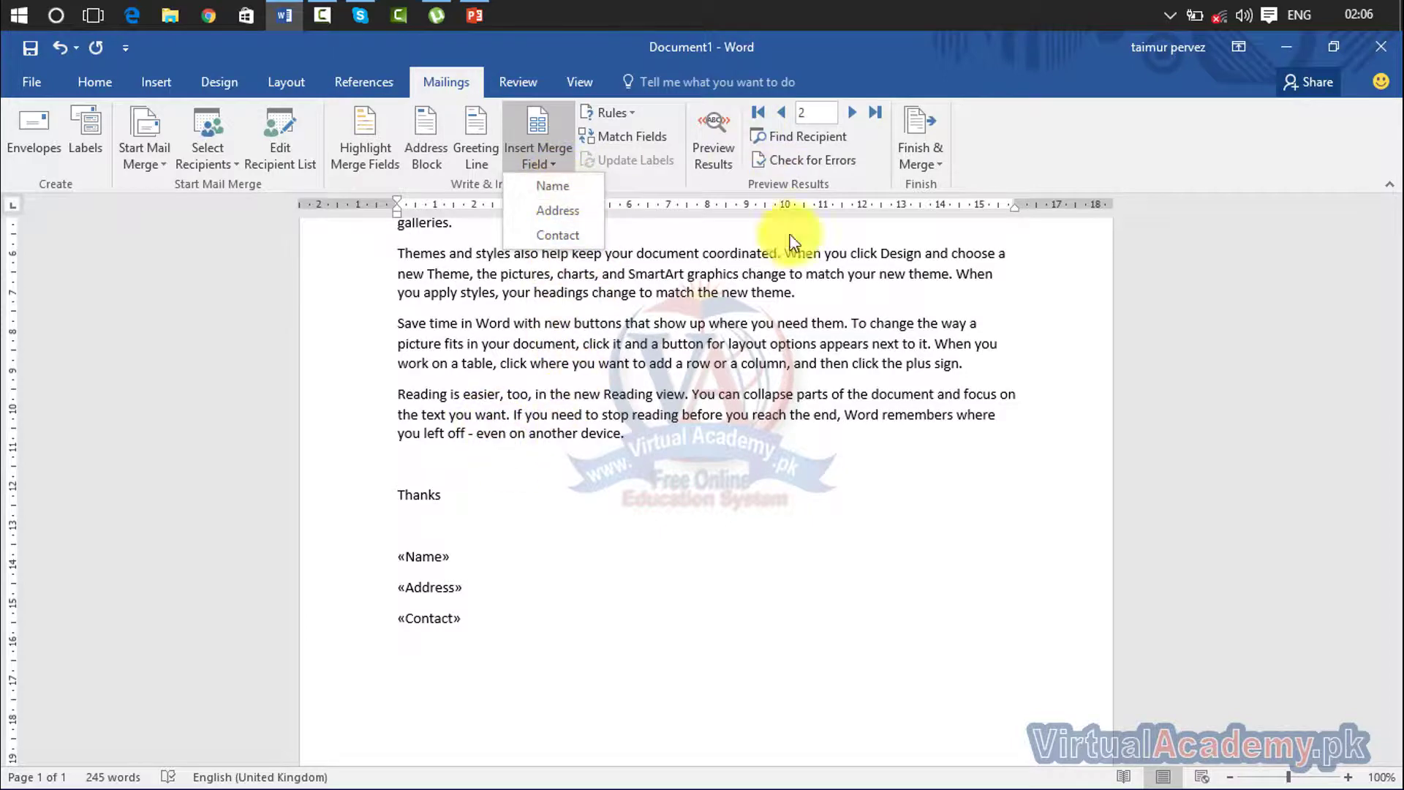
{"action": "left_click", "coordinate": [786, 585]}
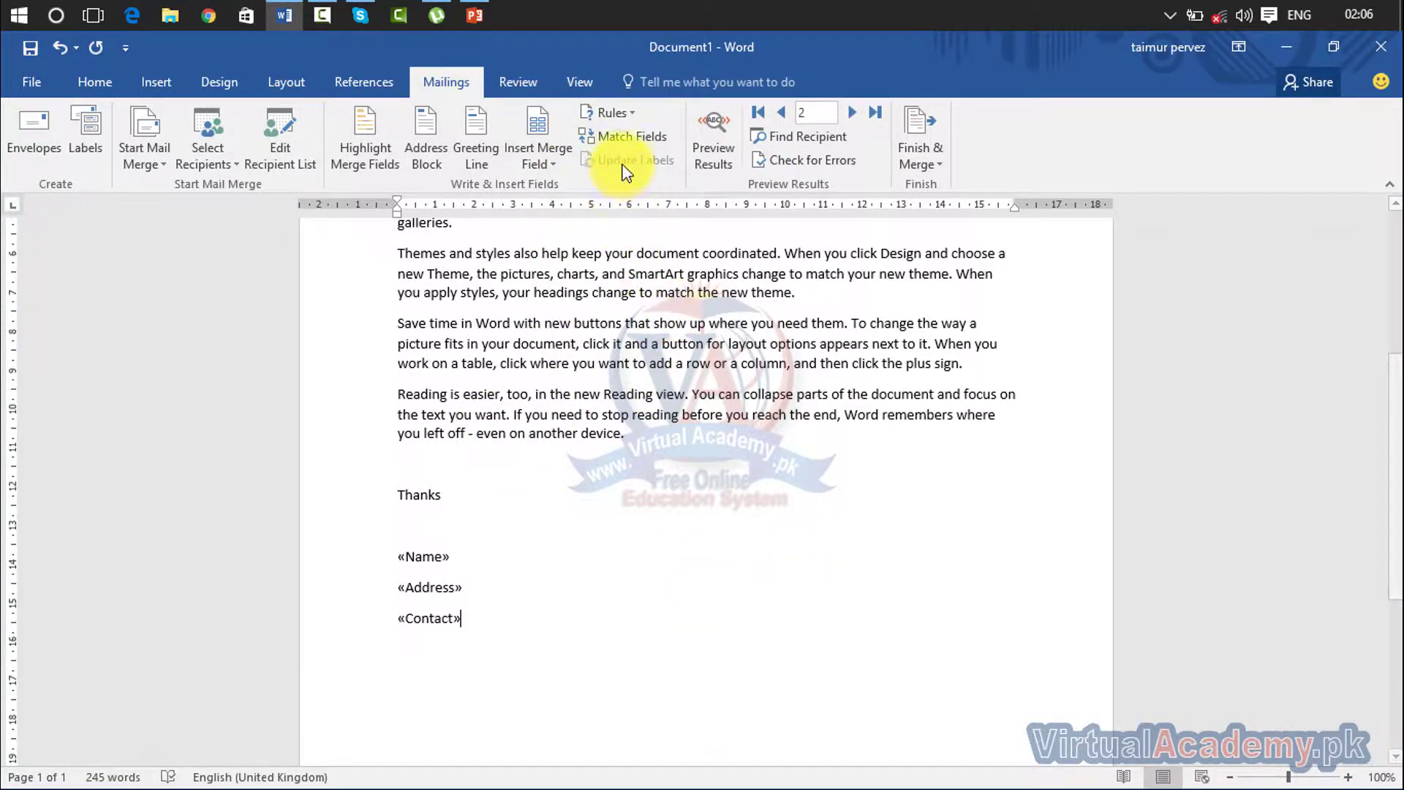
Step: Try matching Unique Identifier to Name, and Courtesy Title and First Name to Address, and close the field matching without applying it
{"action": "left_click", "coordinate": [623, 137]}
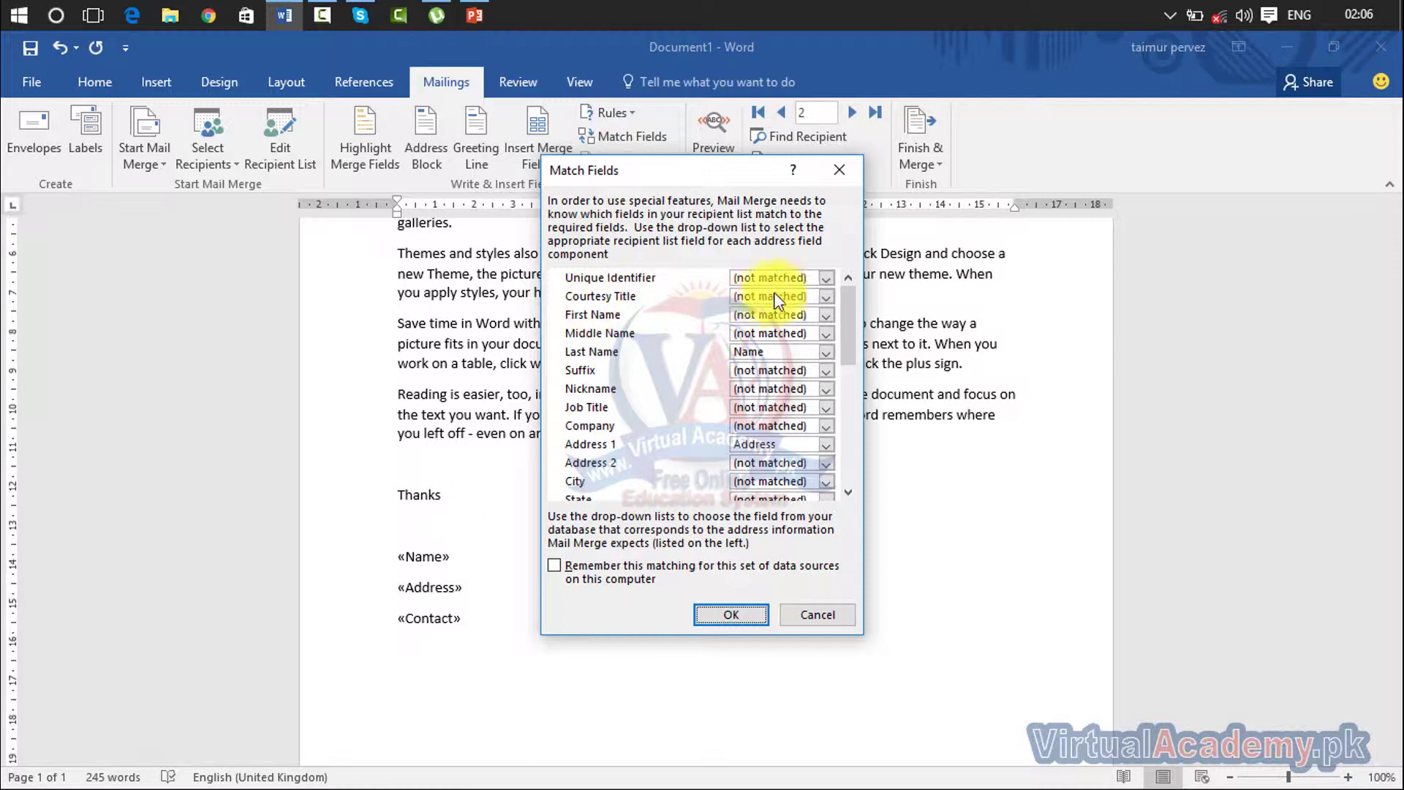
{"action": "left_click", "coordinate": [823, 278]}
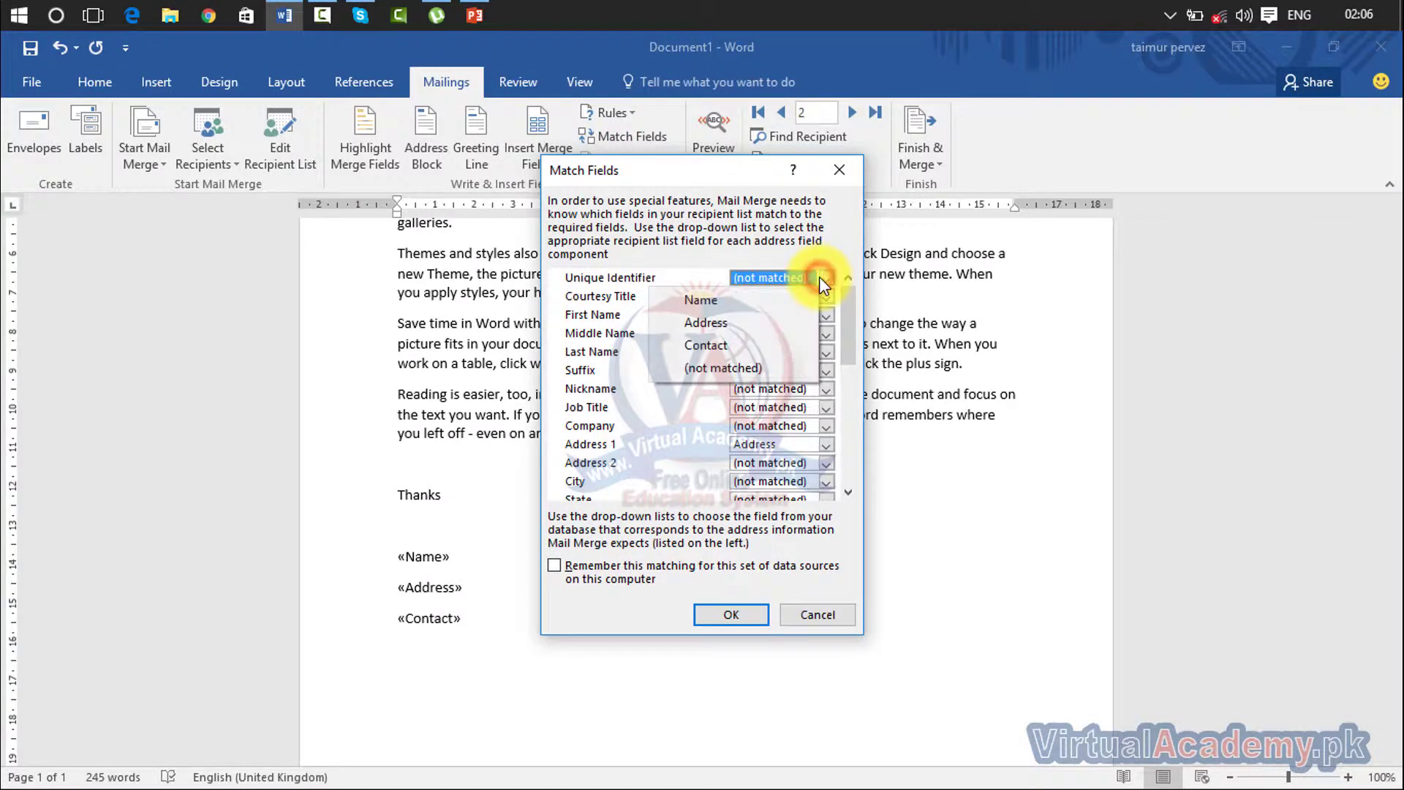
{"action": "left_click", "coordinate": [740, 300]}
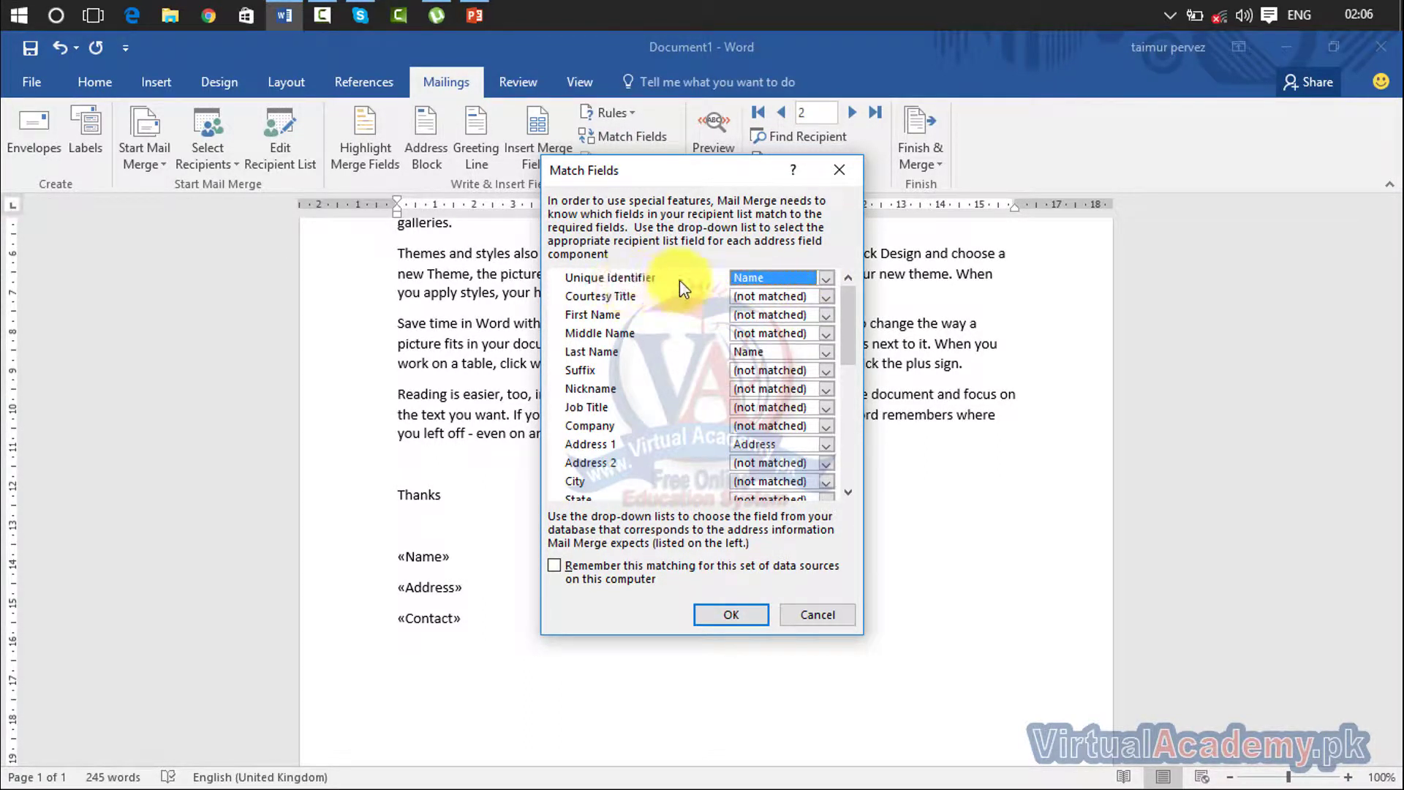
{"action": "left_click", "coordinate": [828, 297]}
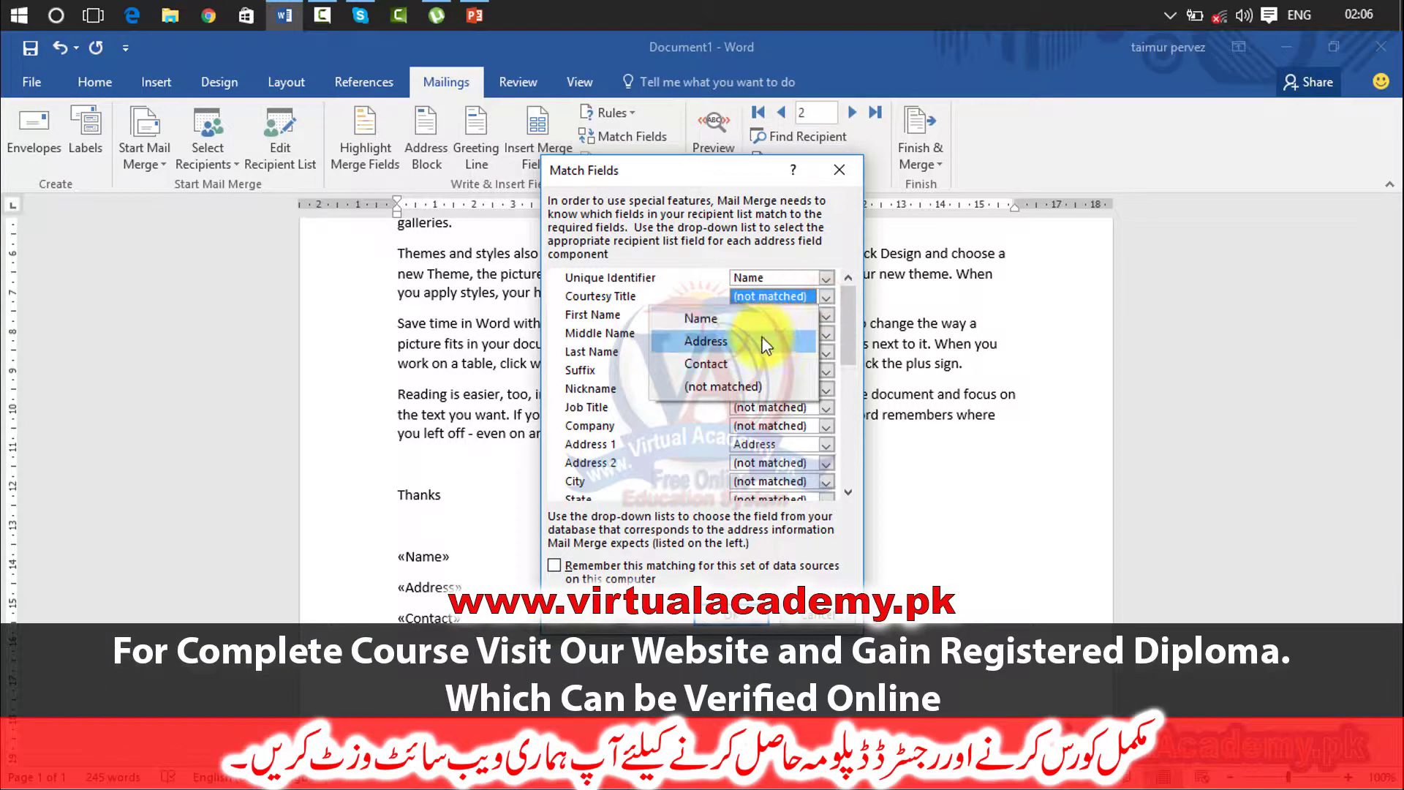
{"action": "left_click", "coordinate": [765, 342]}
{"action": "left_click", "coordinate": [824, 315]}
{"action": "left_click", "coordinate": [757, 358]}
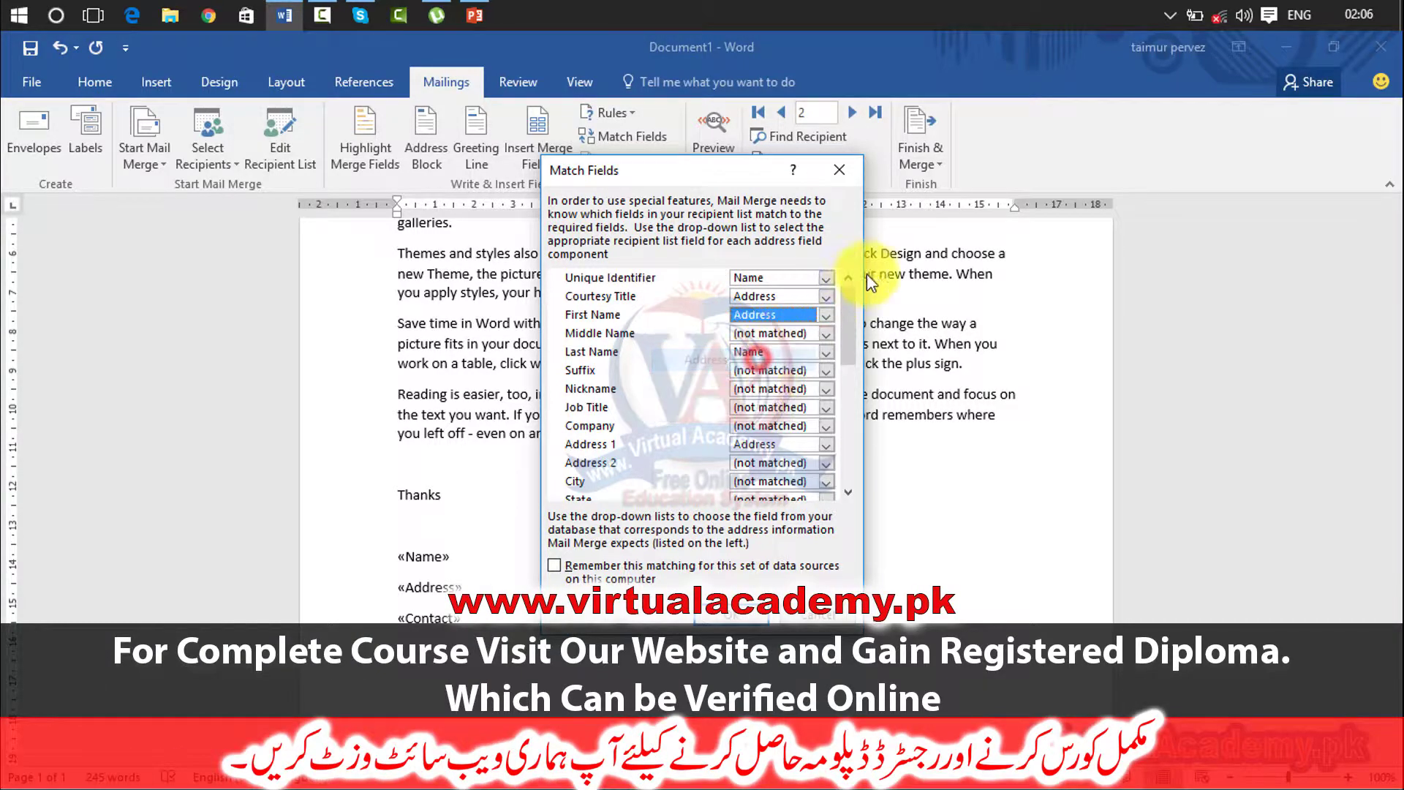
{"action": "left_click", "coordinate": [840, 169]}
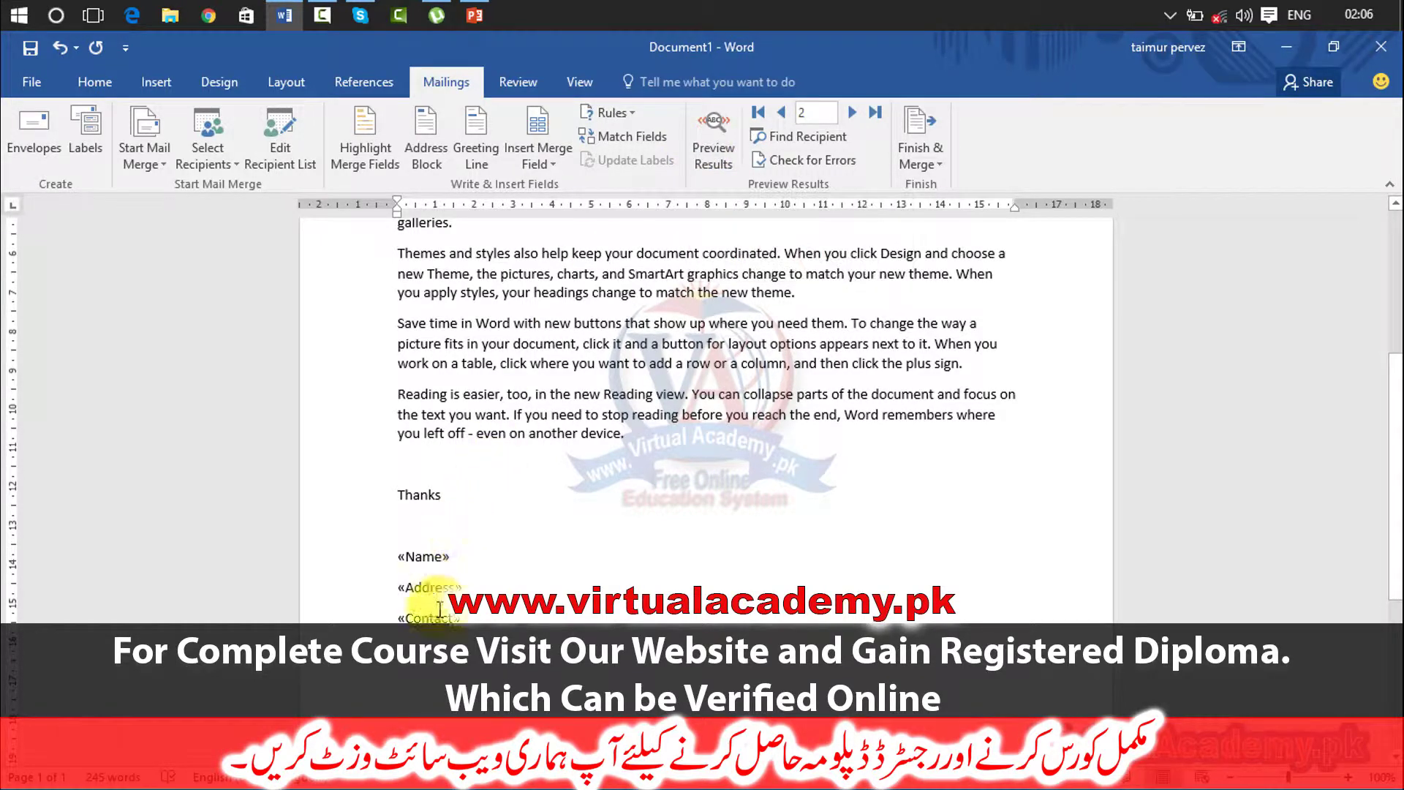
Step: Preview the merged results and go through the recipient records up to record 15
{"action": "left_click", "coordinate": [712, 164]}
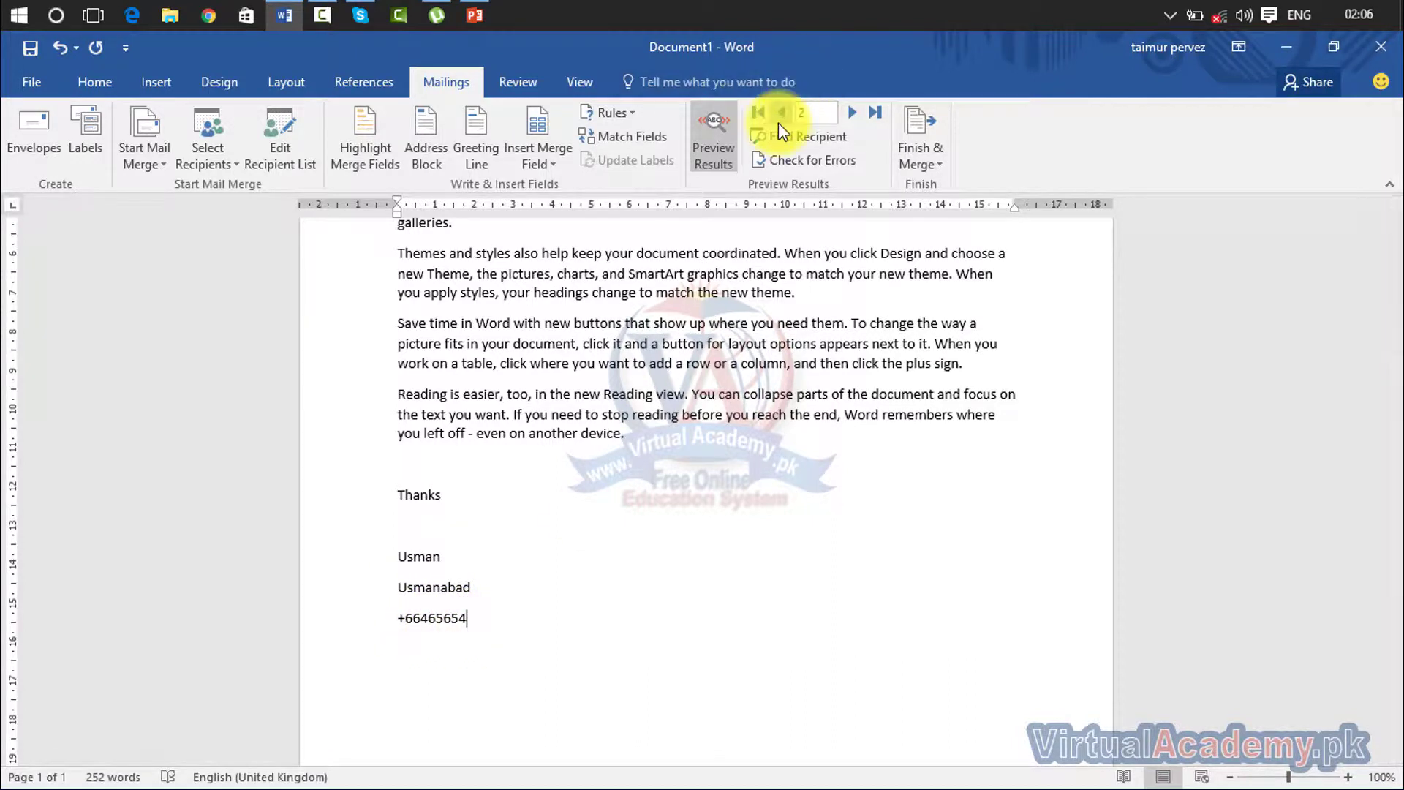
{"action": "left_click", "coordinate": [853, 112]}
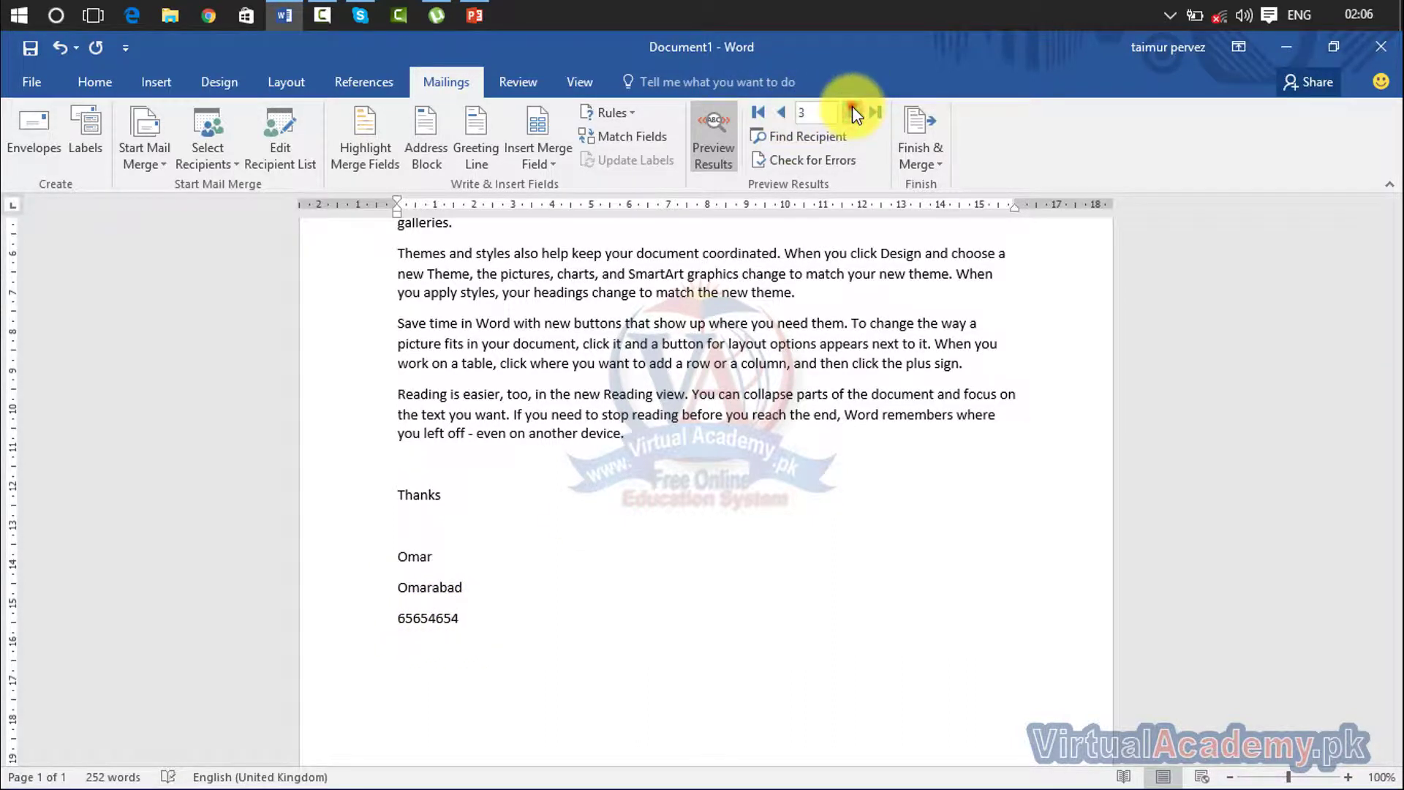
{"action": "left_click", "coordinate": [853, 111]}
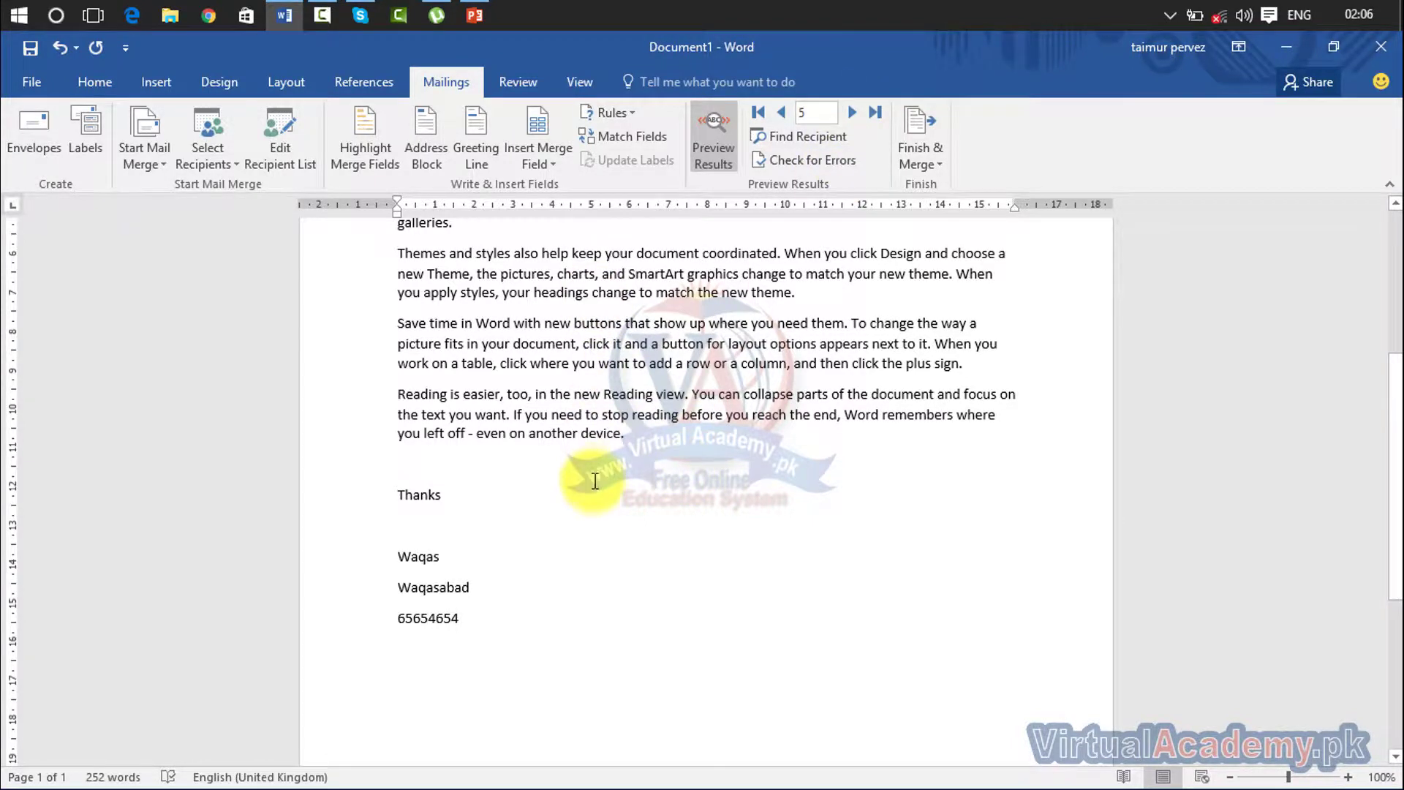
{"action": "left_click", "coordinate": [854, 111]}
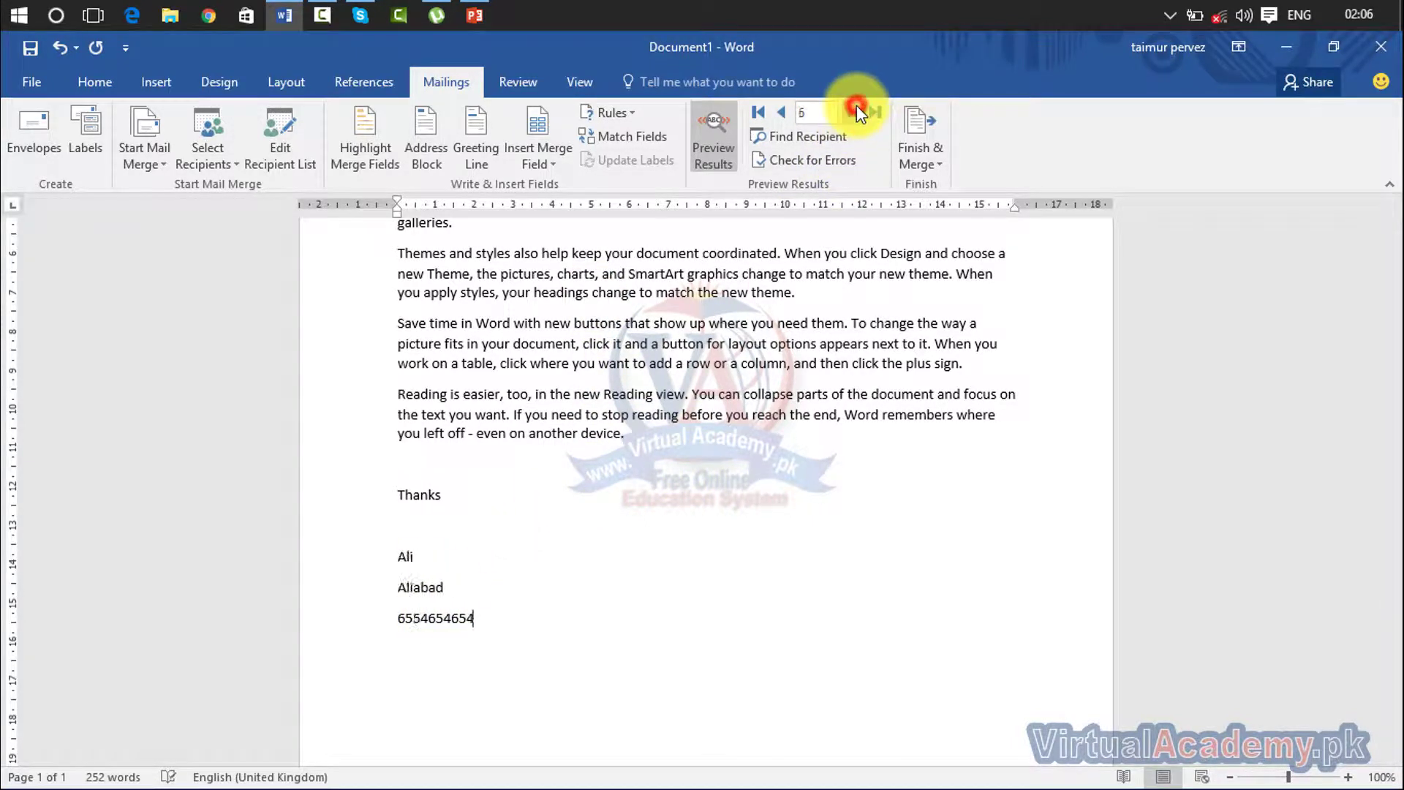
{"action": "left_click", "coordinate": [857, 111]}
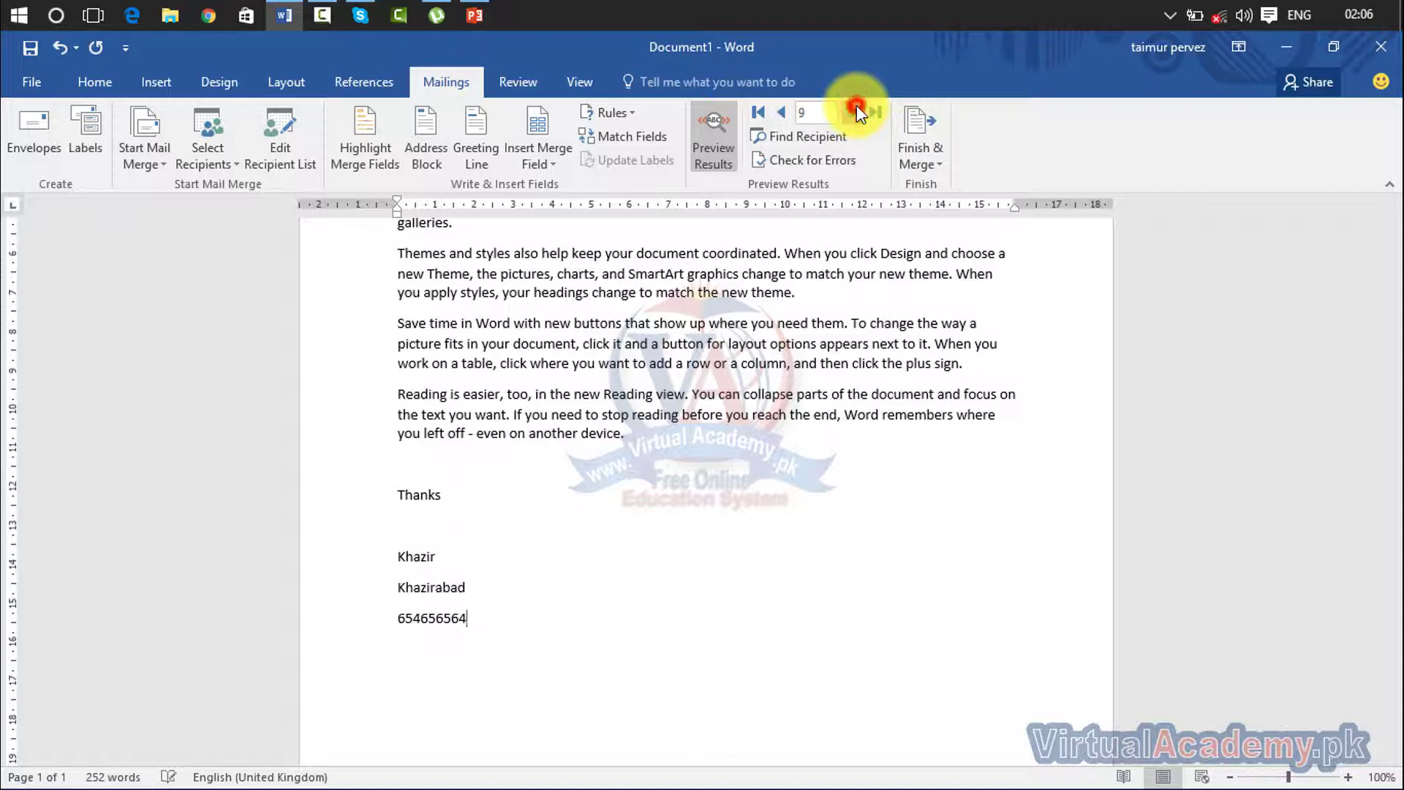
{"action": "left_click", "coordinate": [857, 111]}
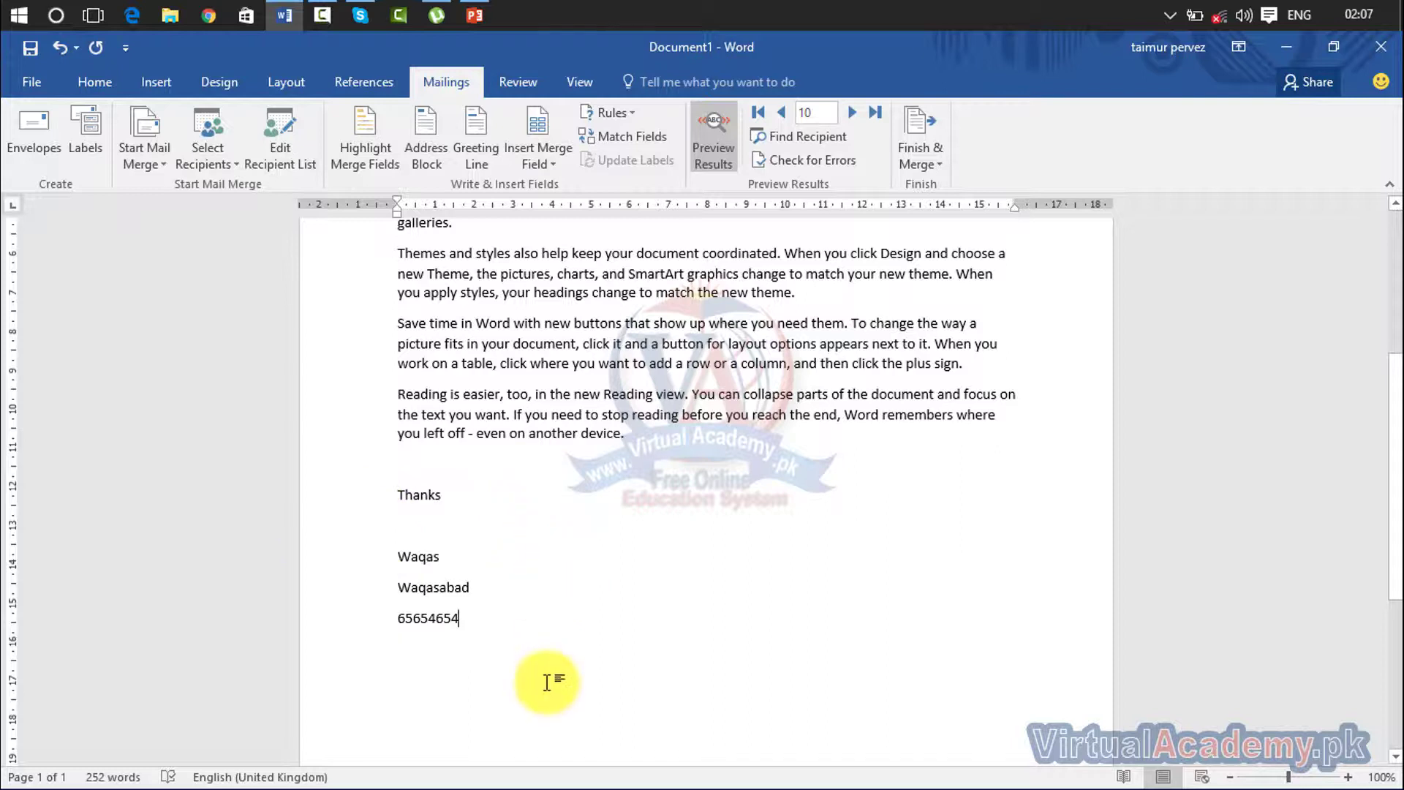
{"action": "left_click", "coordinate": [853, 113]}
{"action": "left_click", "coordinate": [854, 113]}
{"action": "left_click", "coordinate": [854, 113]}
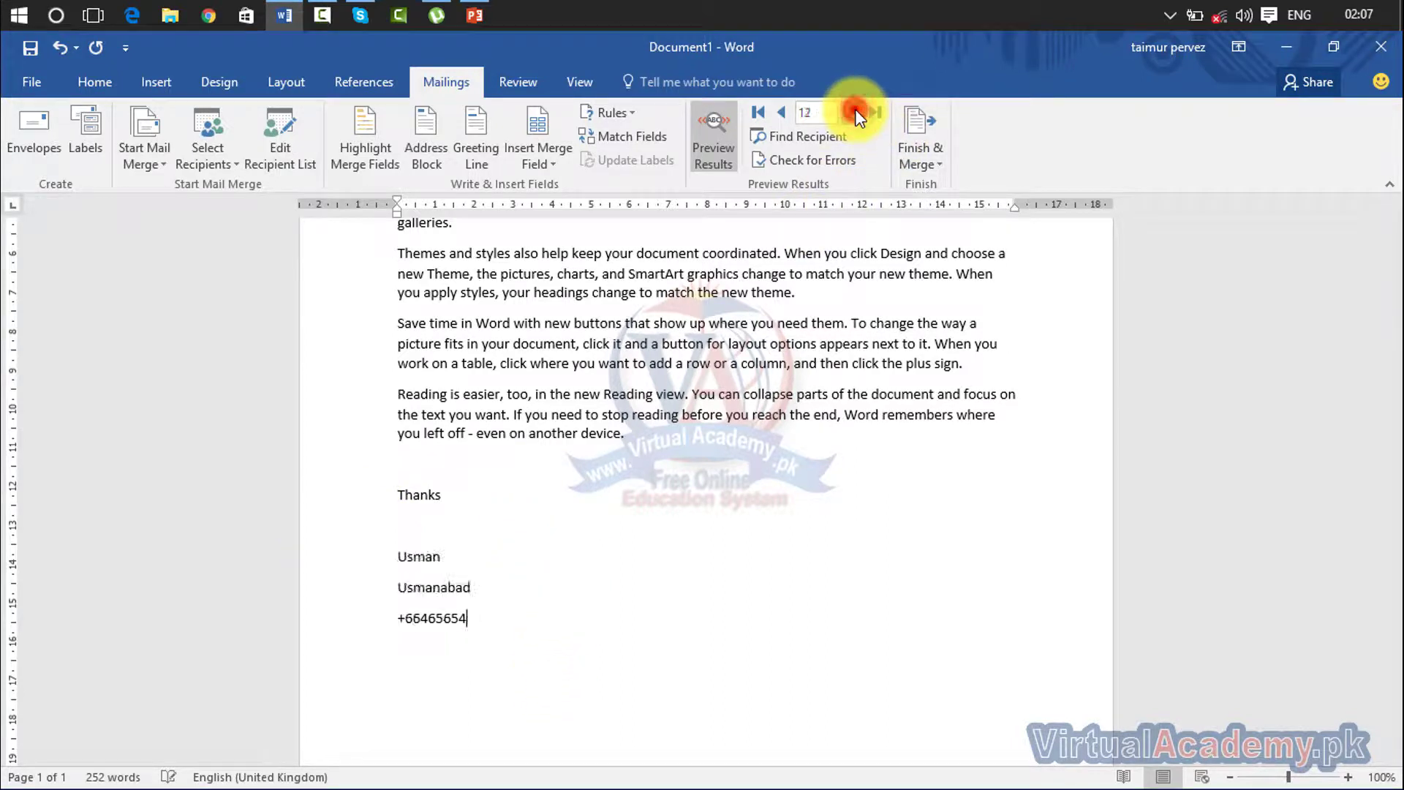
{"action": "left_click", "coordinate": [854, 113]}
{"action": "left_click", "coordinate": [855, 112]}
{"action": "left_click", "coordinate": [854, 113]}
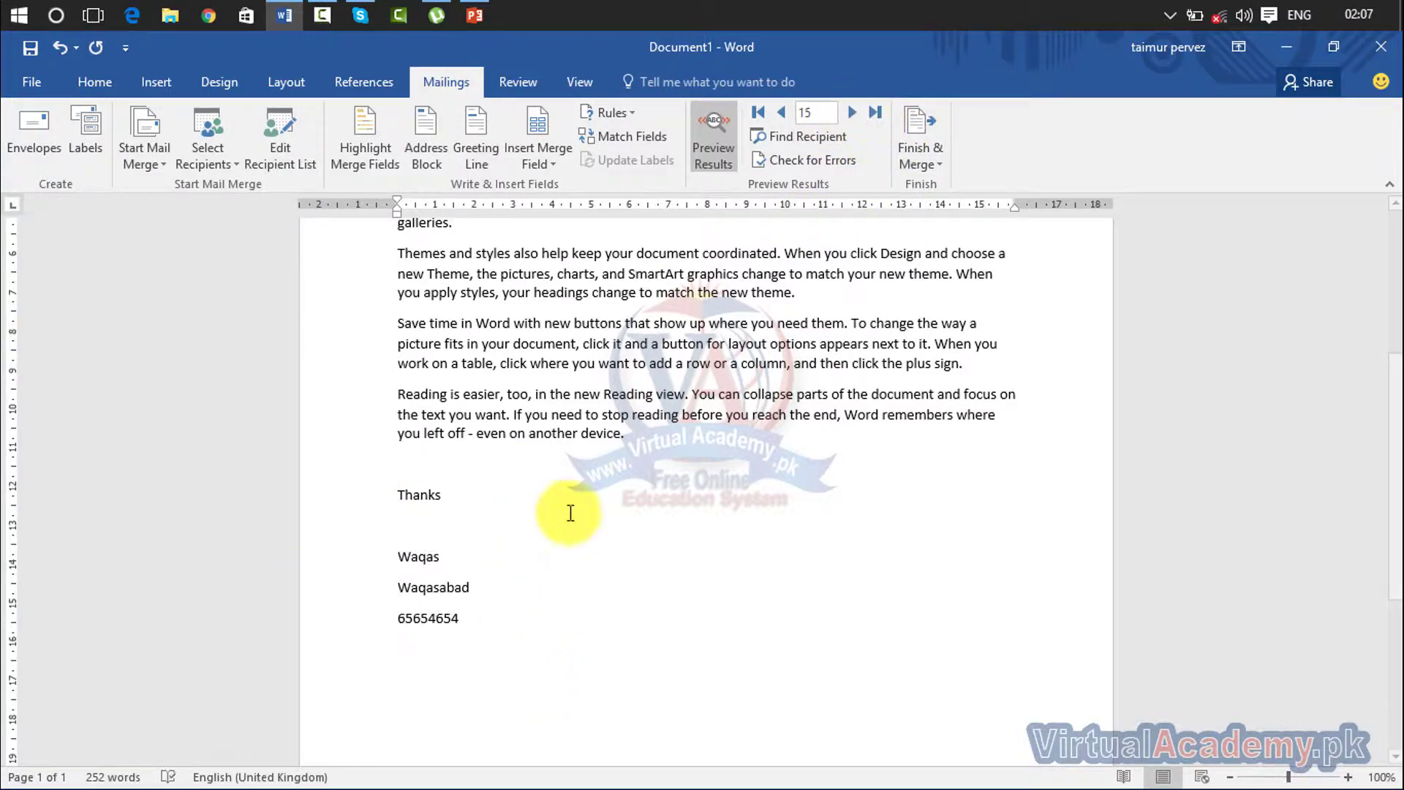
{"action": "left_click_drag", "start_coordinate": [520, 644], "coordinate": [388, 139]}
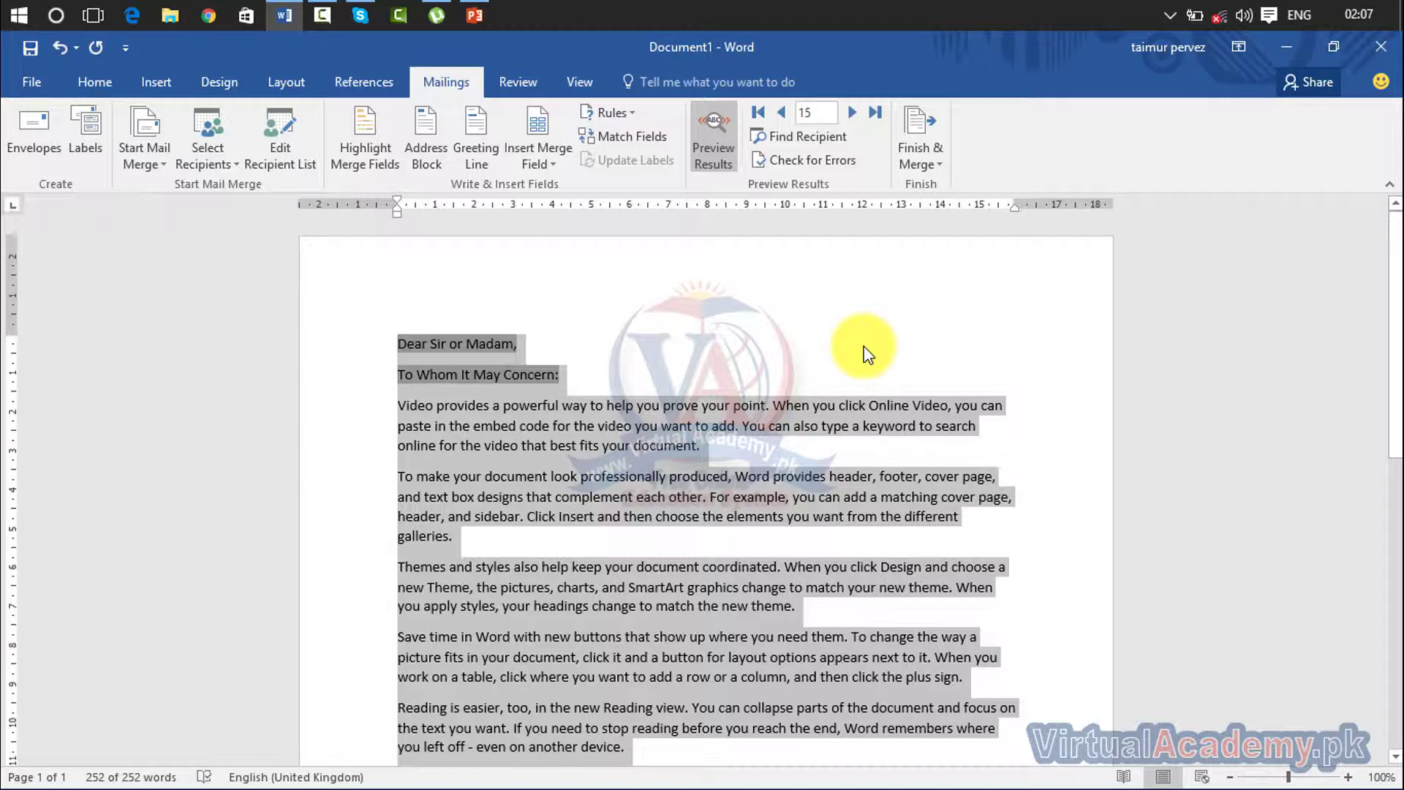
{"action": "left_click", "coordinate": [808, 161]}
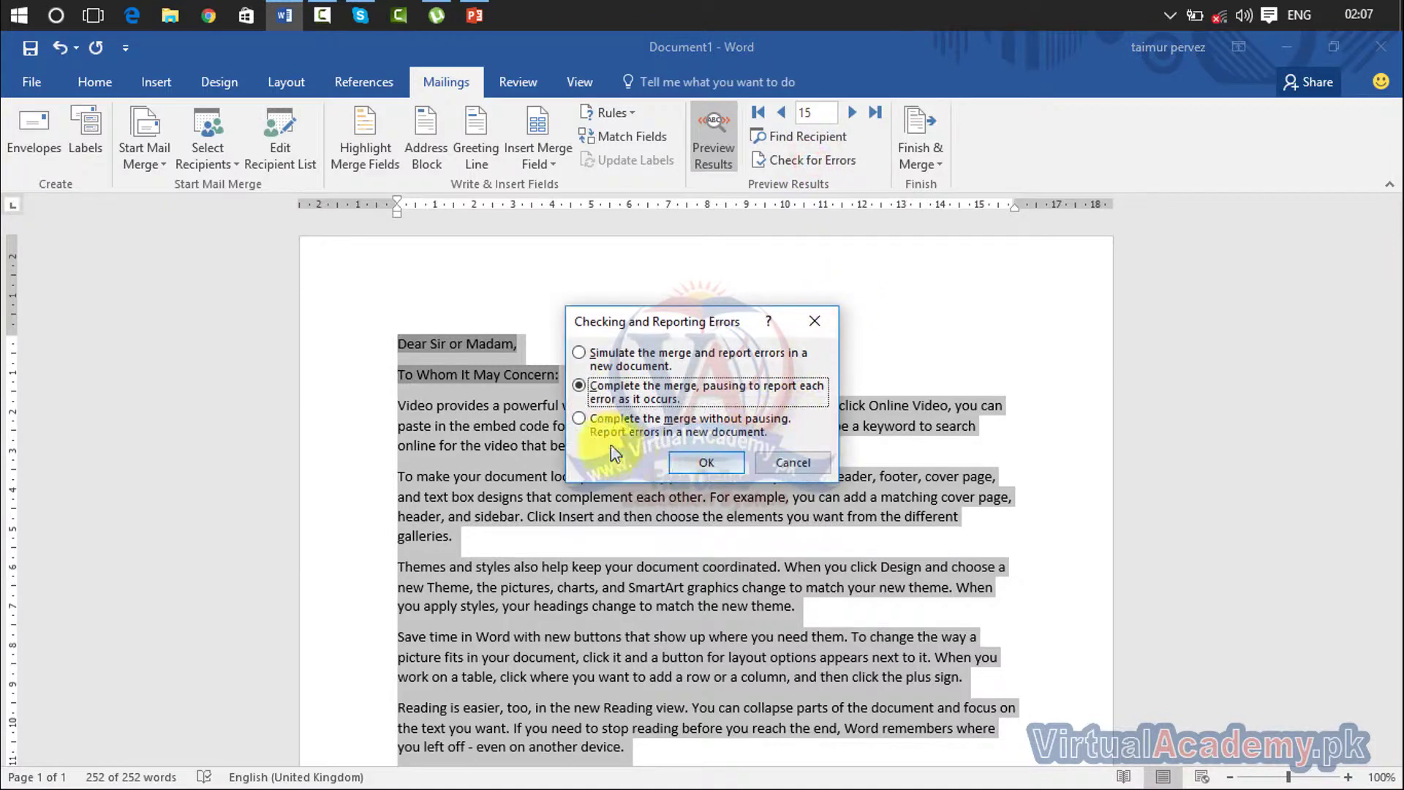
{"action": "left_click", "coordinate": [825, 320]}
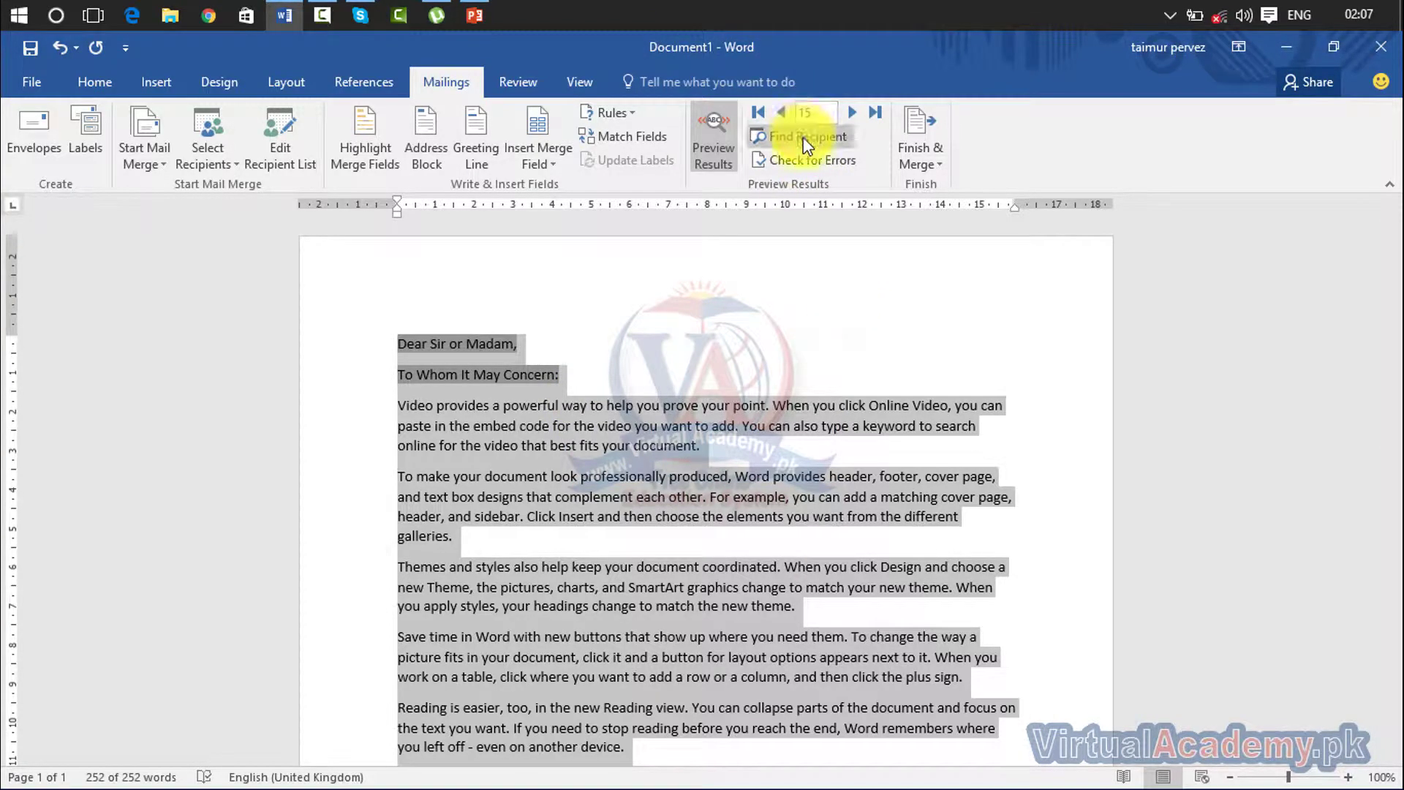
Step: Find the first recipient matching the wanted place name in the Address field, and check the closing signature of that letter
{"action": "left_click", "coordinate": [803, 139]}
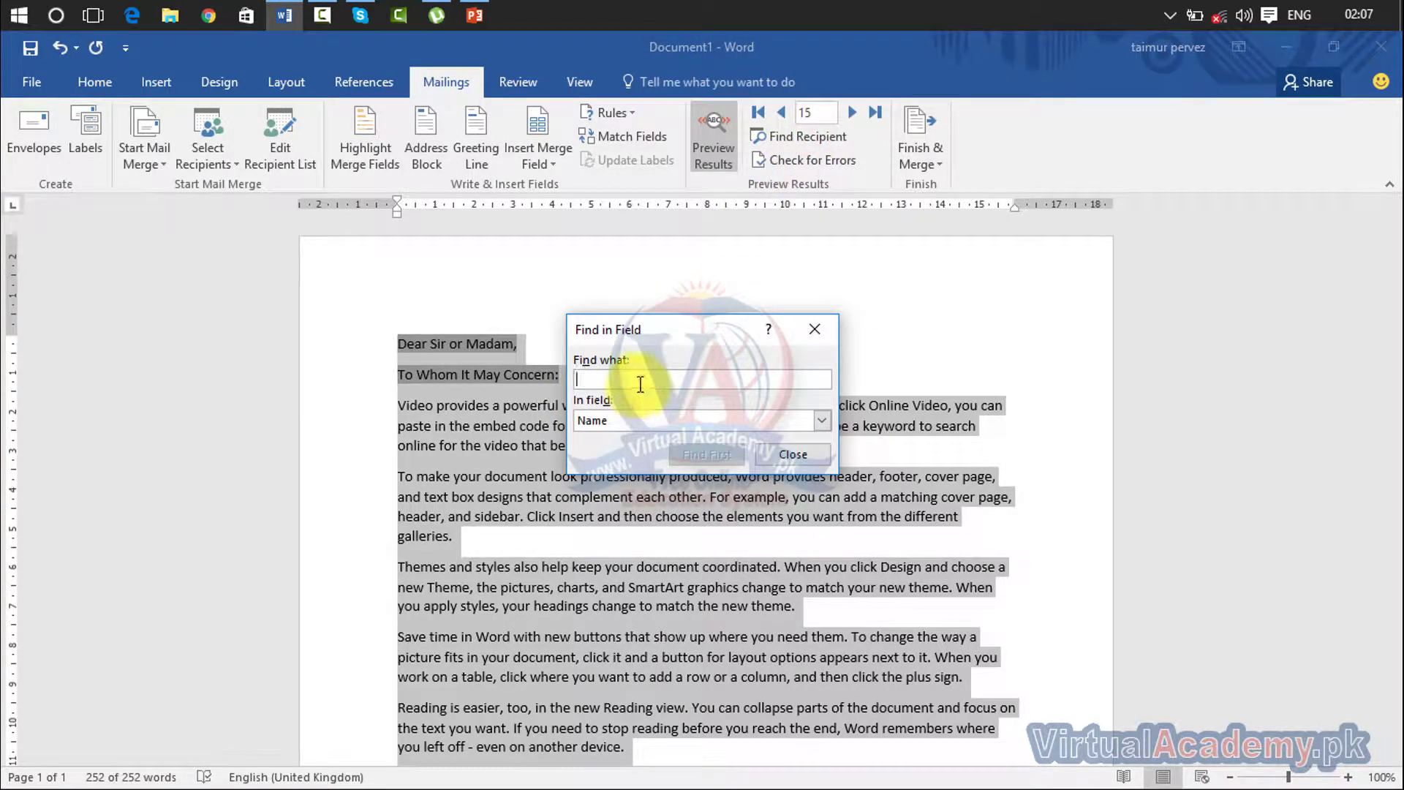
{"action": "left_click", "coordinate": [822, 420]}
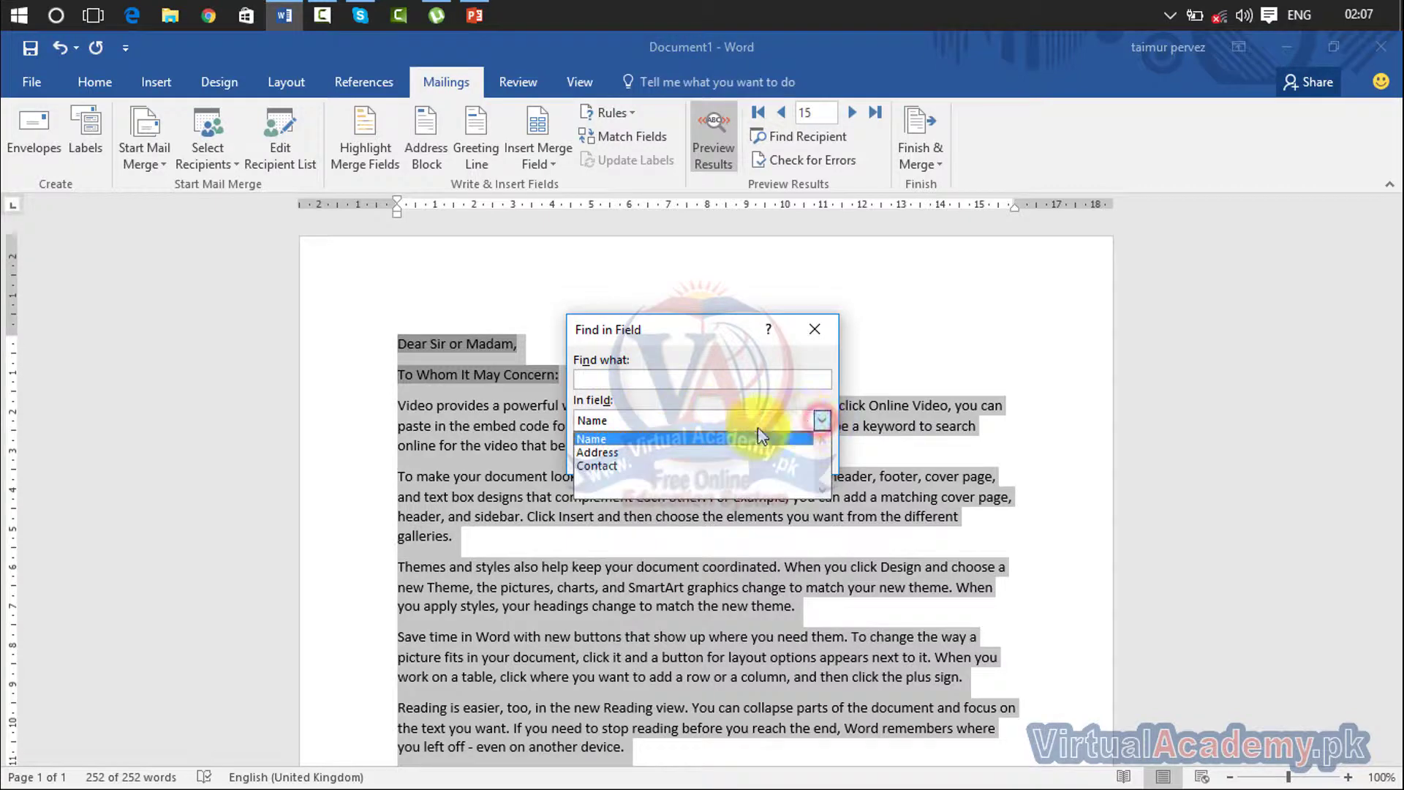
{"action": "left_click", "coordinate": [677, 454]}
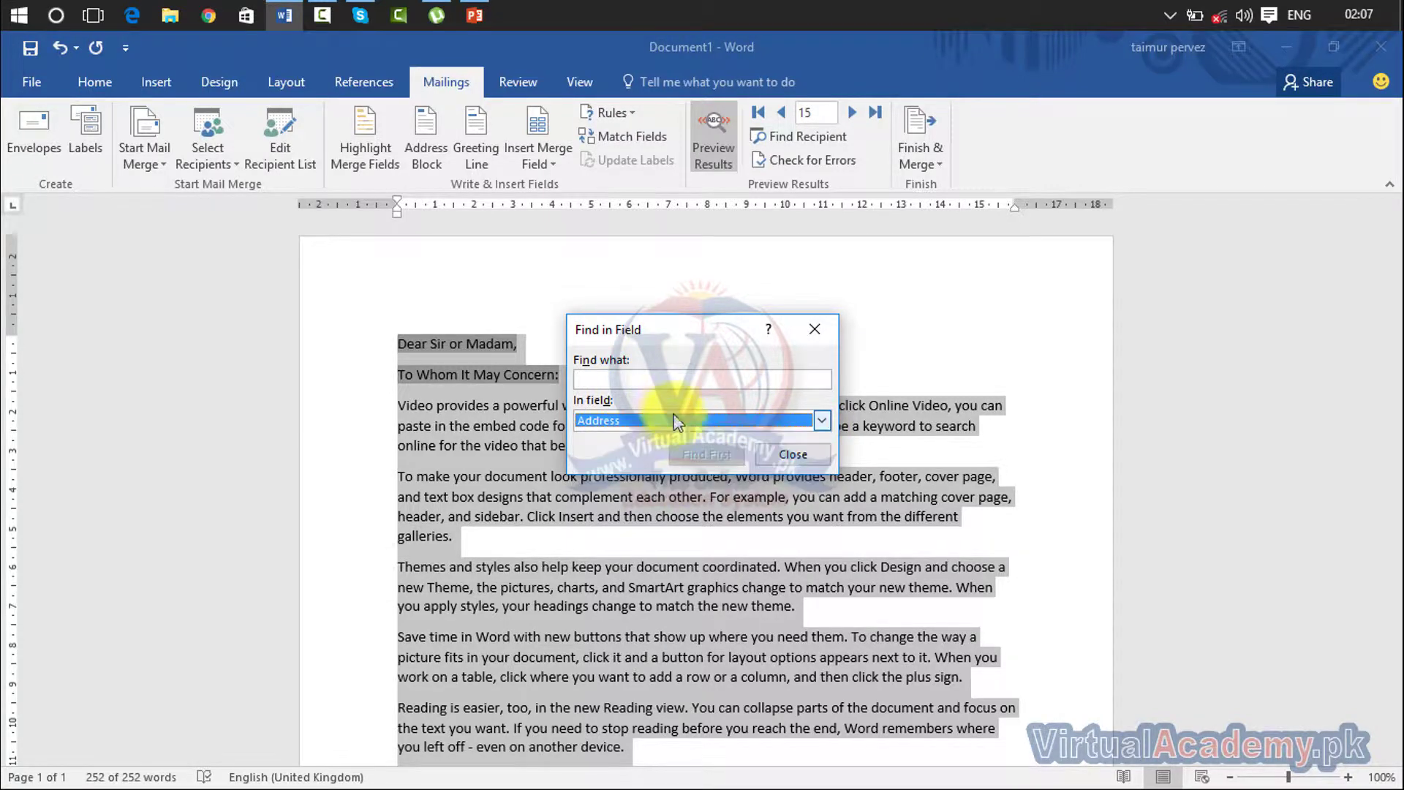
{"action": "left_click", "coordinate": [666, 380]}
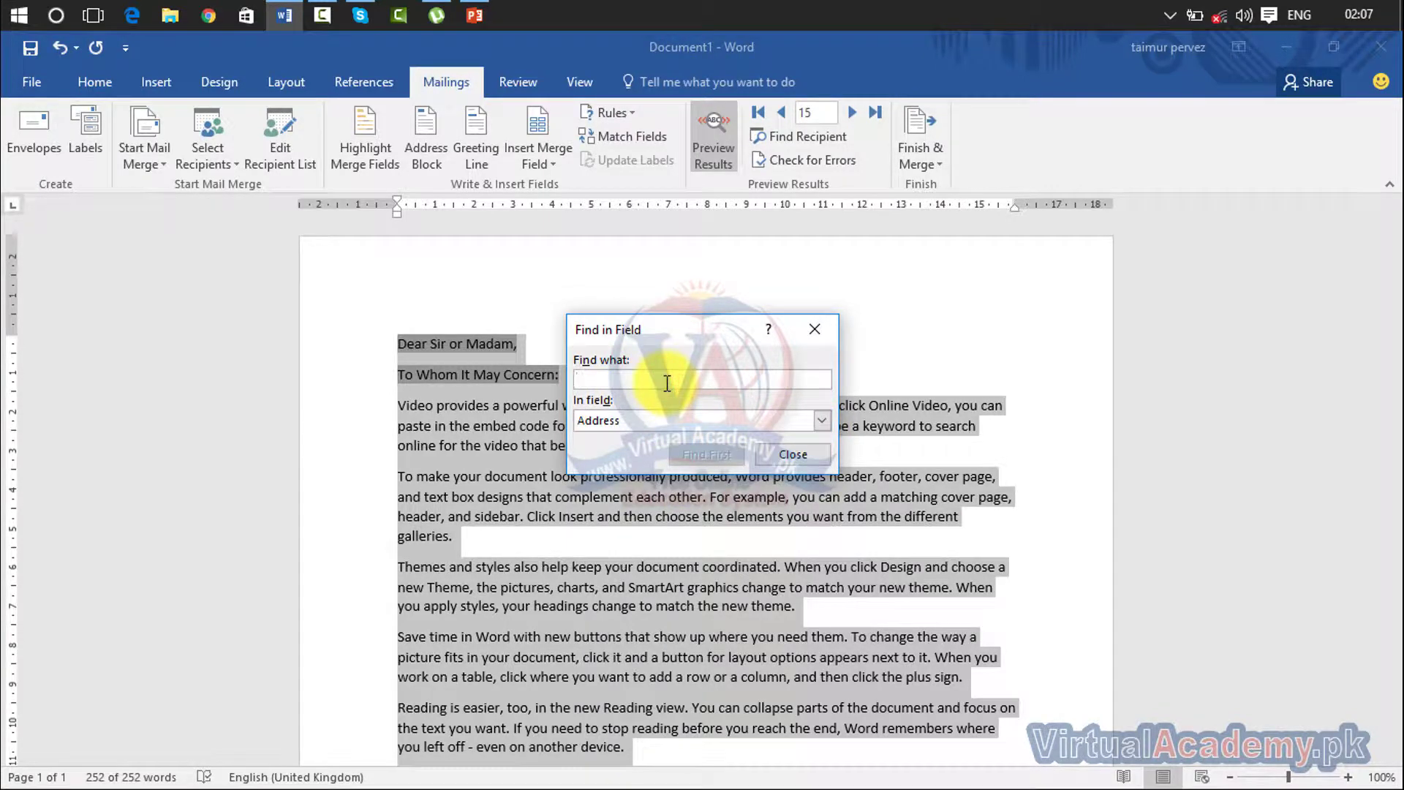
{"action": "type", "text": "aliabad"}
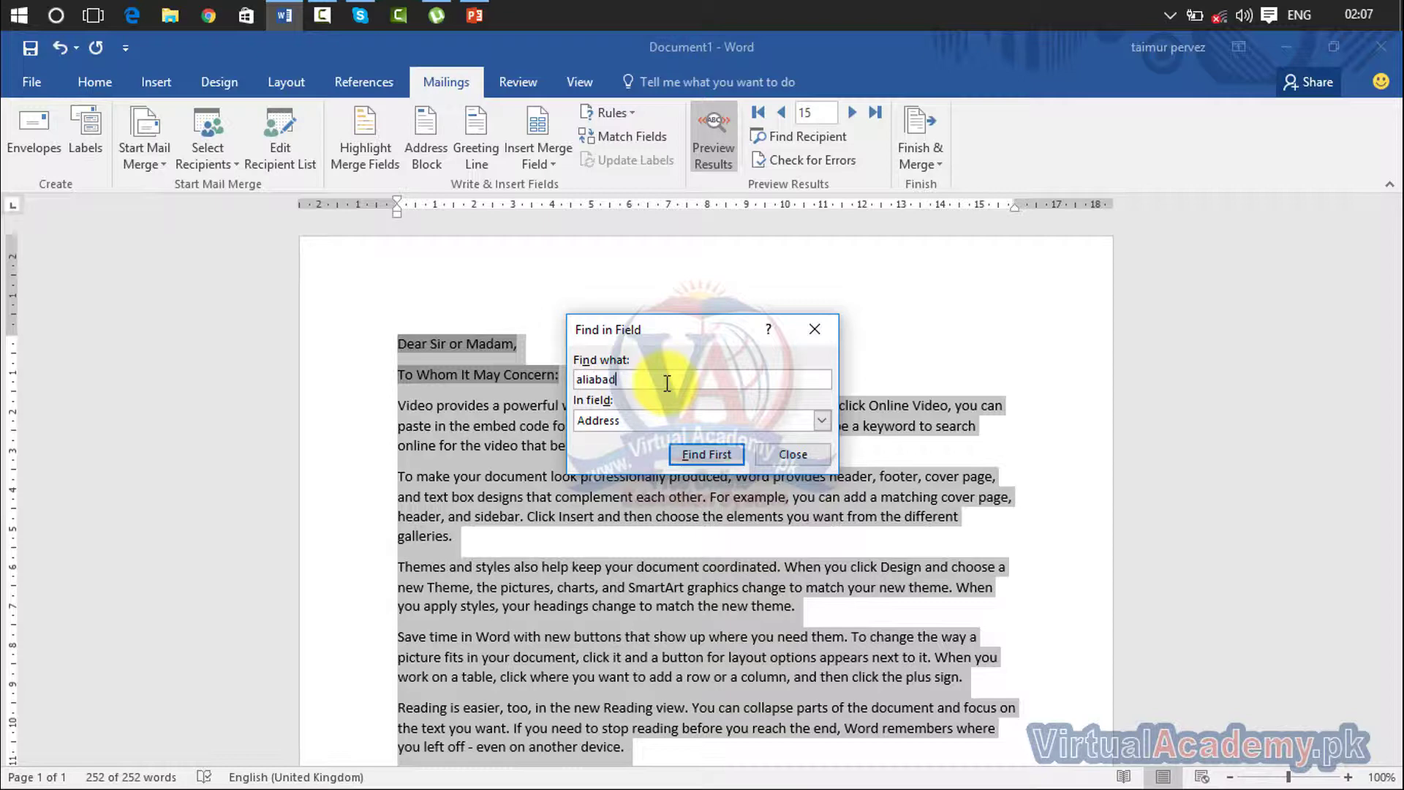
{"action": "left_click", "coordinate": [710, 455]}
{"action": "left_click", "coordinate": [688, 480]}
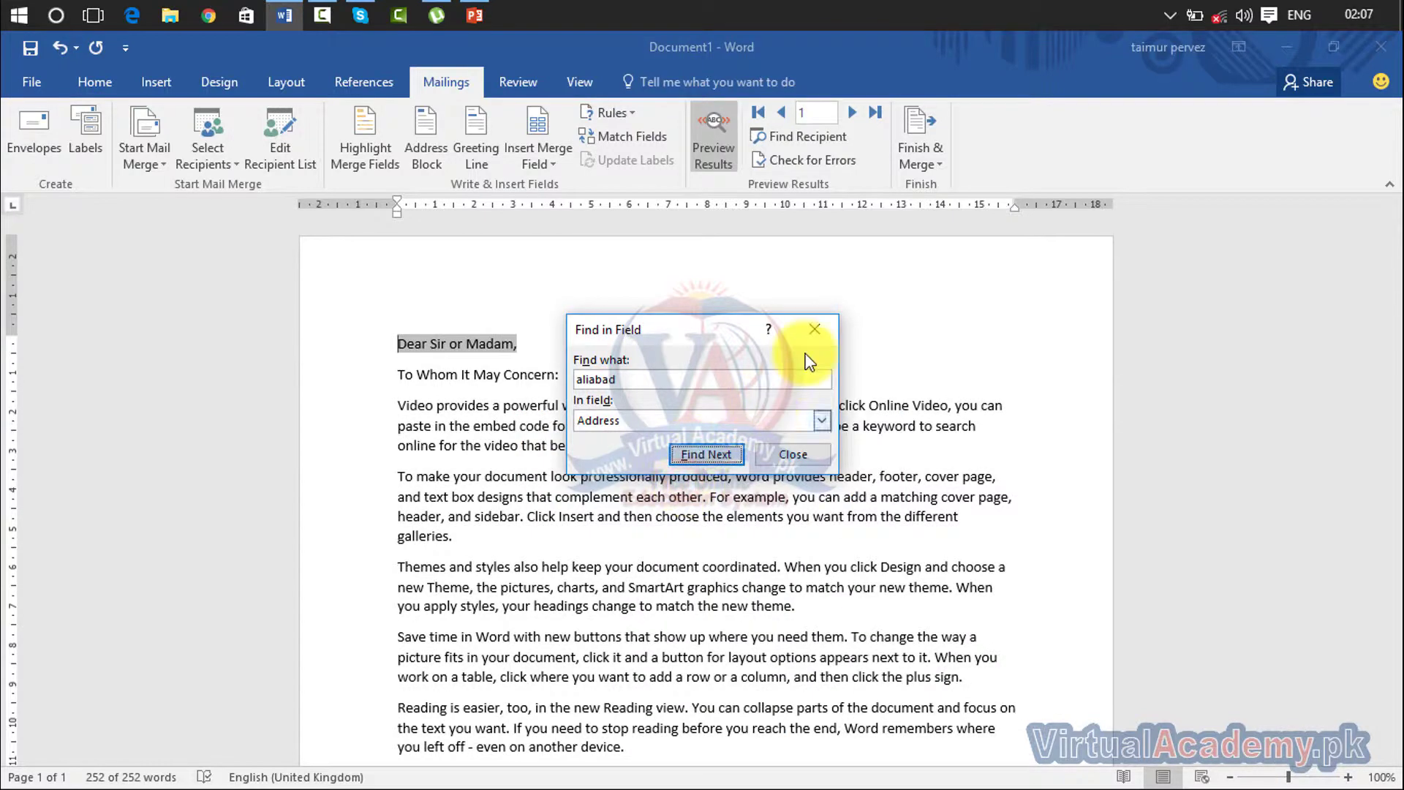
{"action": "left_click", "coordinate": [814, 329]}
{"action": "scroll", "coordinate": [900, 578], "scroll_direction": "down", "scroll_amount": 6}
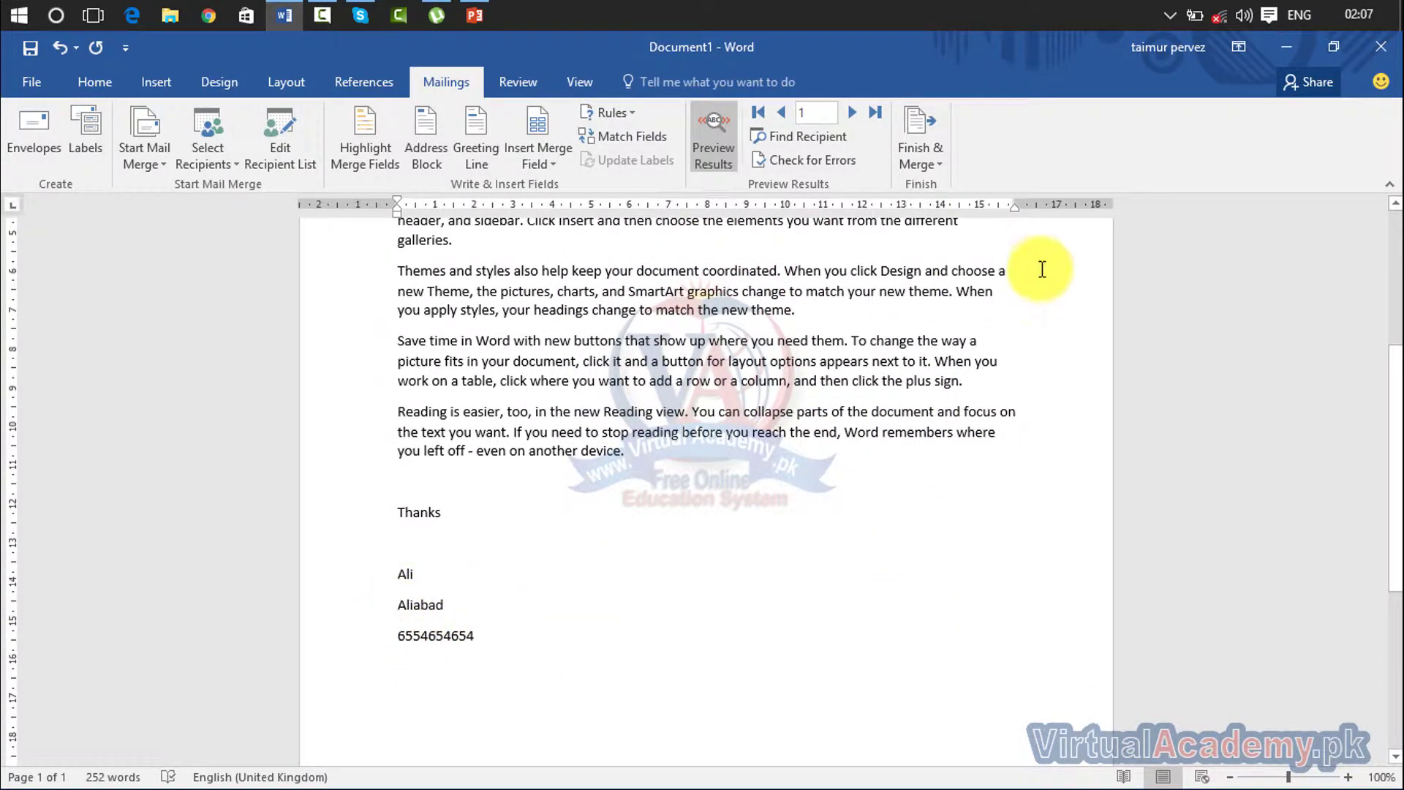
{"action": "left_click", "coordinate": [933, 165]}
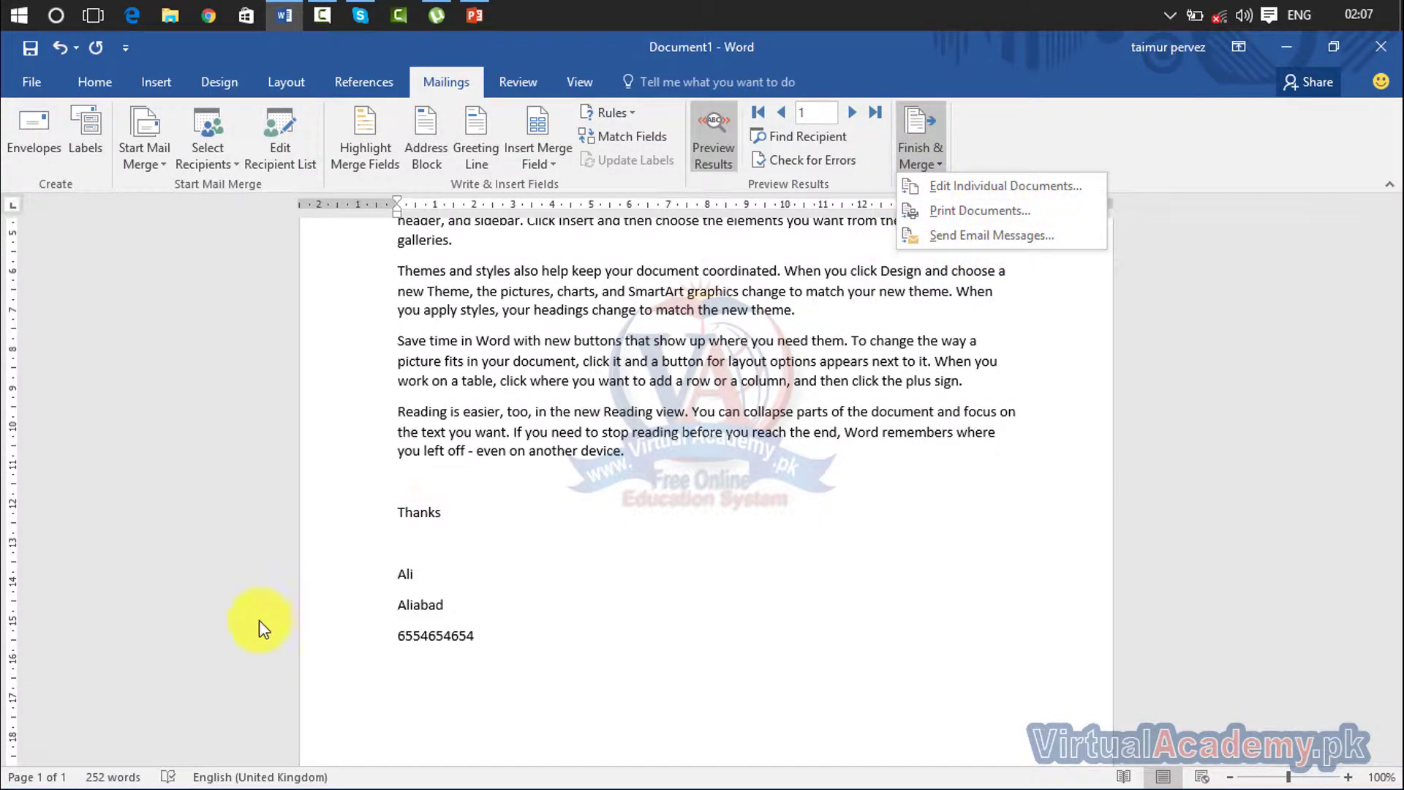
{"action": "left_click", "coordinate": [1011, 189]}
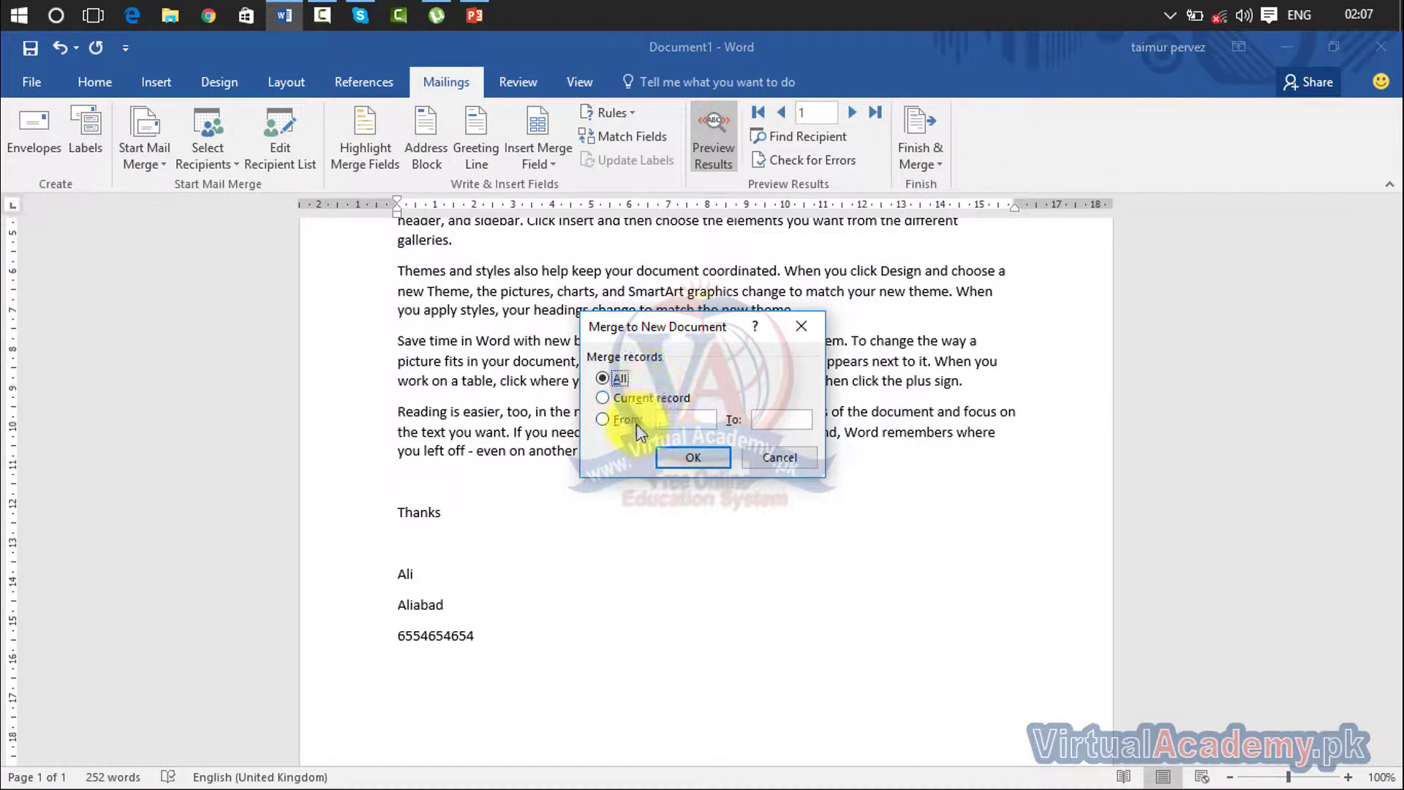
{"action": "left_click", "coordinate": [802, 326]}
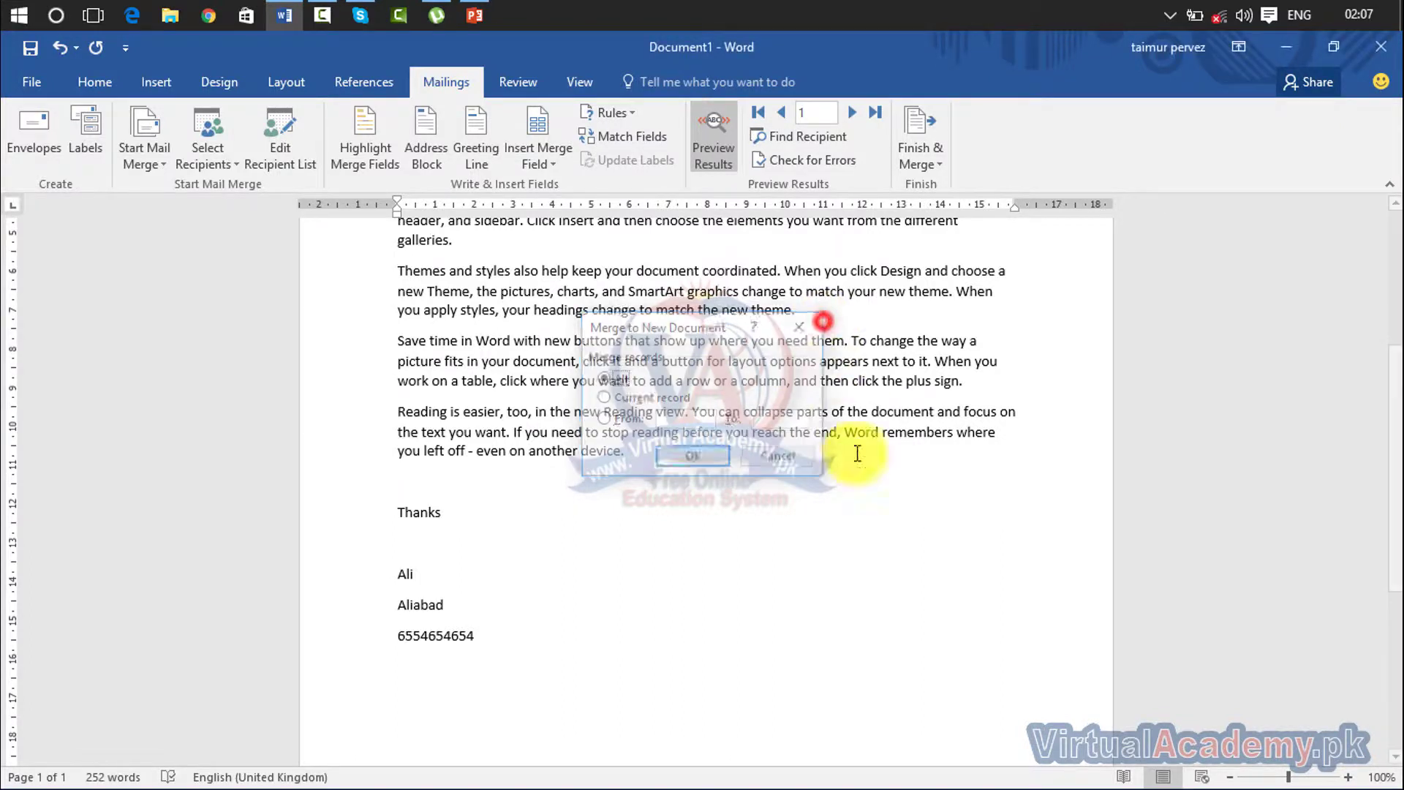
Step: Finish the merge by generating individual letters for all records in a new document
{"action": "left_click", "coordinate": [938, 145]}
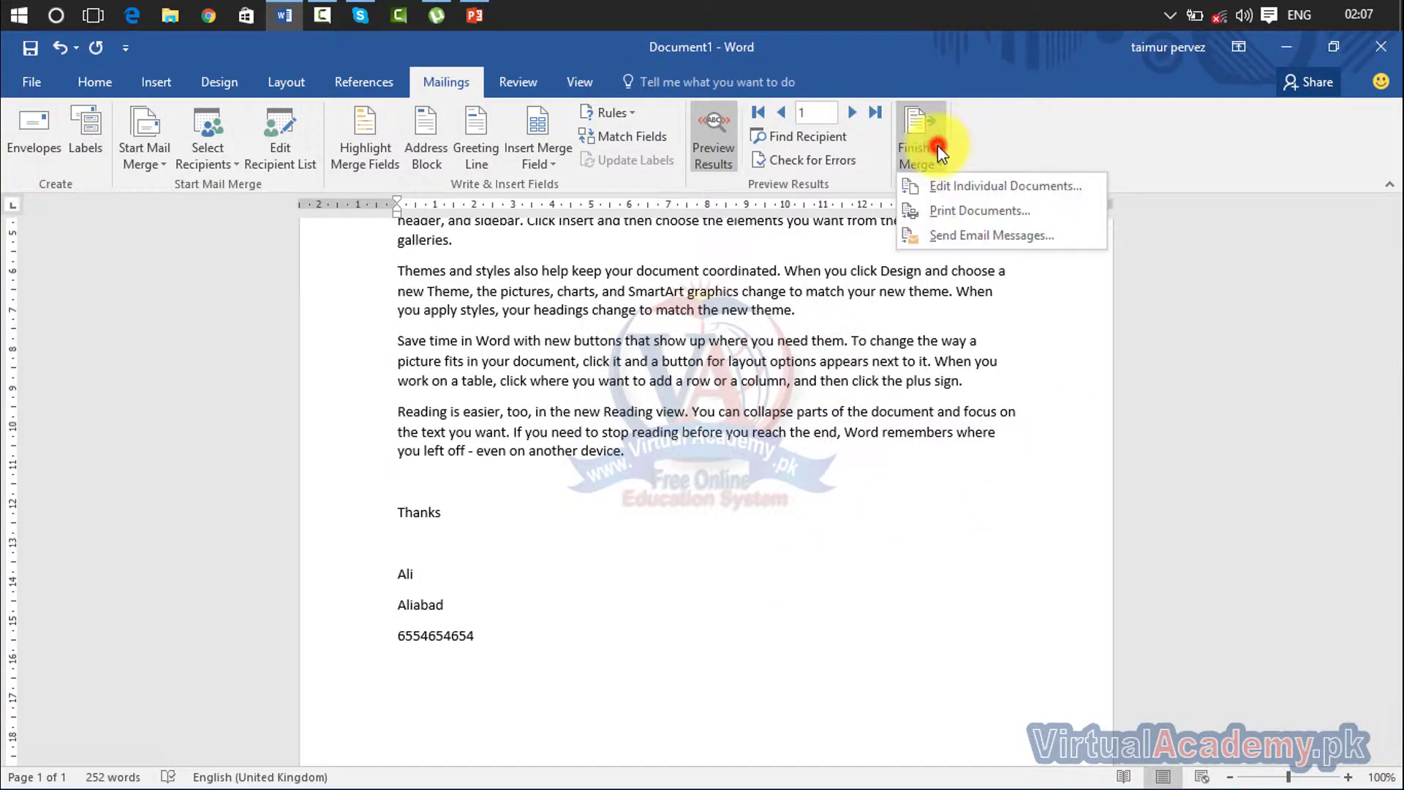
{"action": "left_click", "coordinate": [935, 185]}
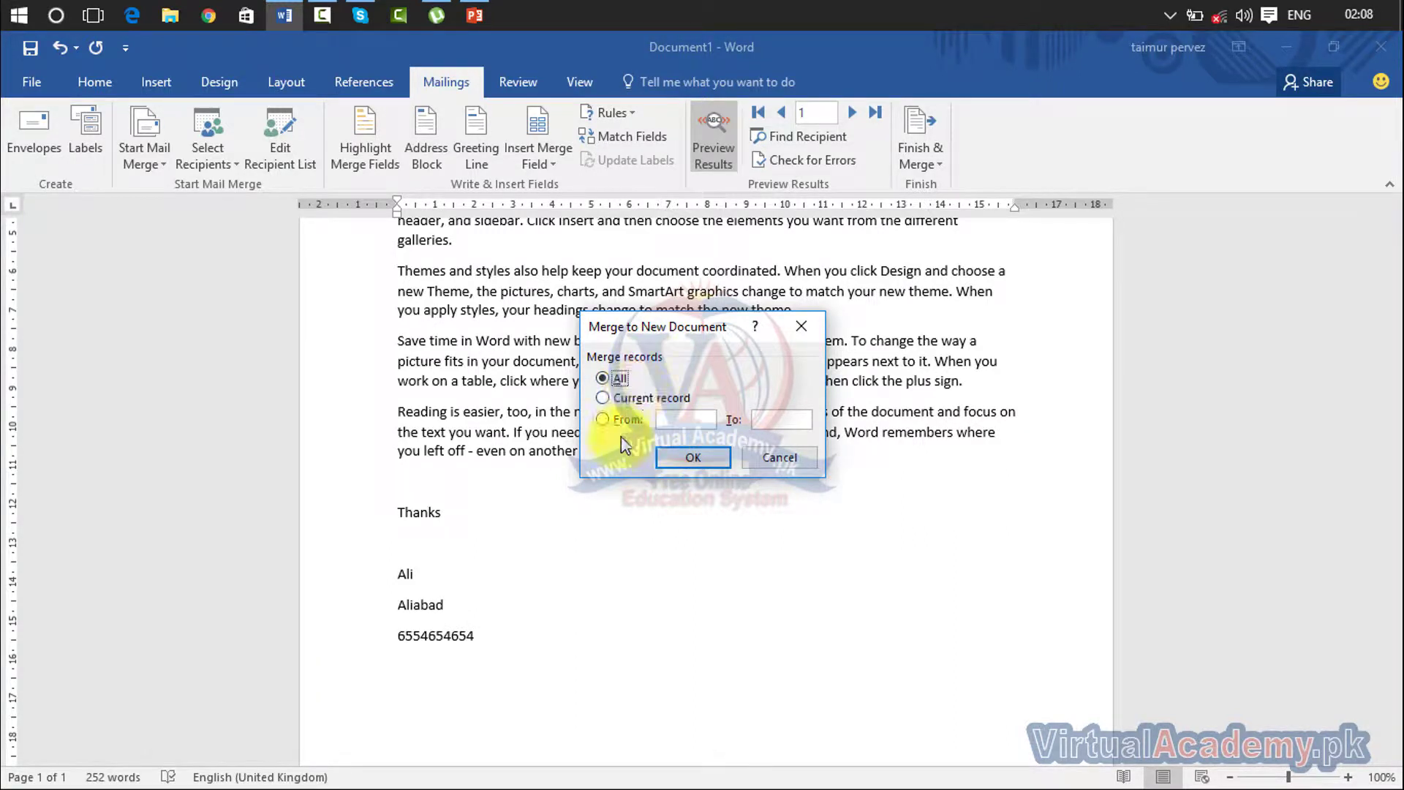
{"action": "left_click", "coordinate": [706, 419]}
{"action": "left_click", "coordinate": [792, 422]}
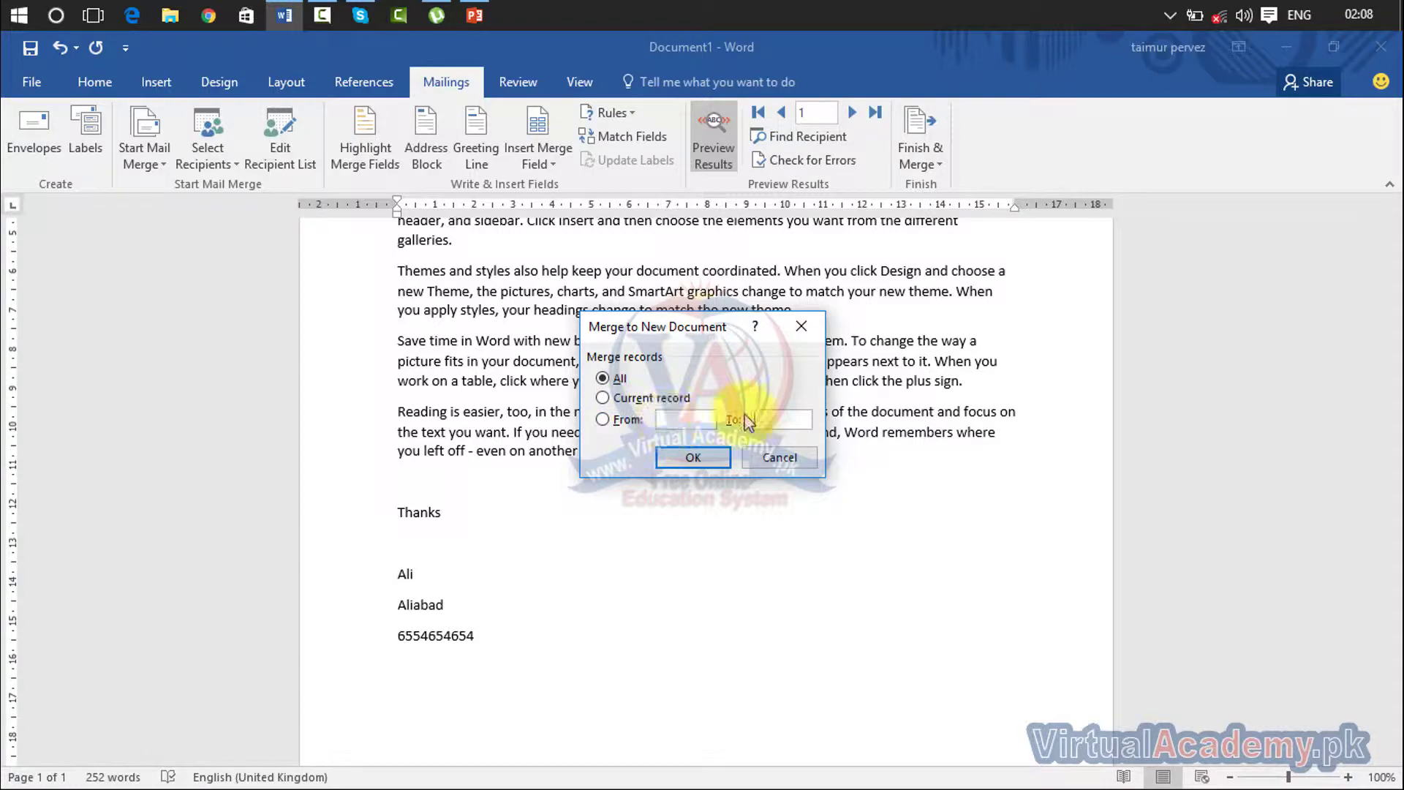
{"action": "left_click", "coordinate": [704, 458]}
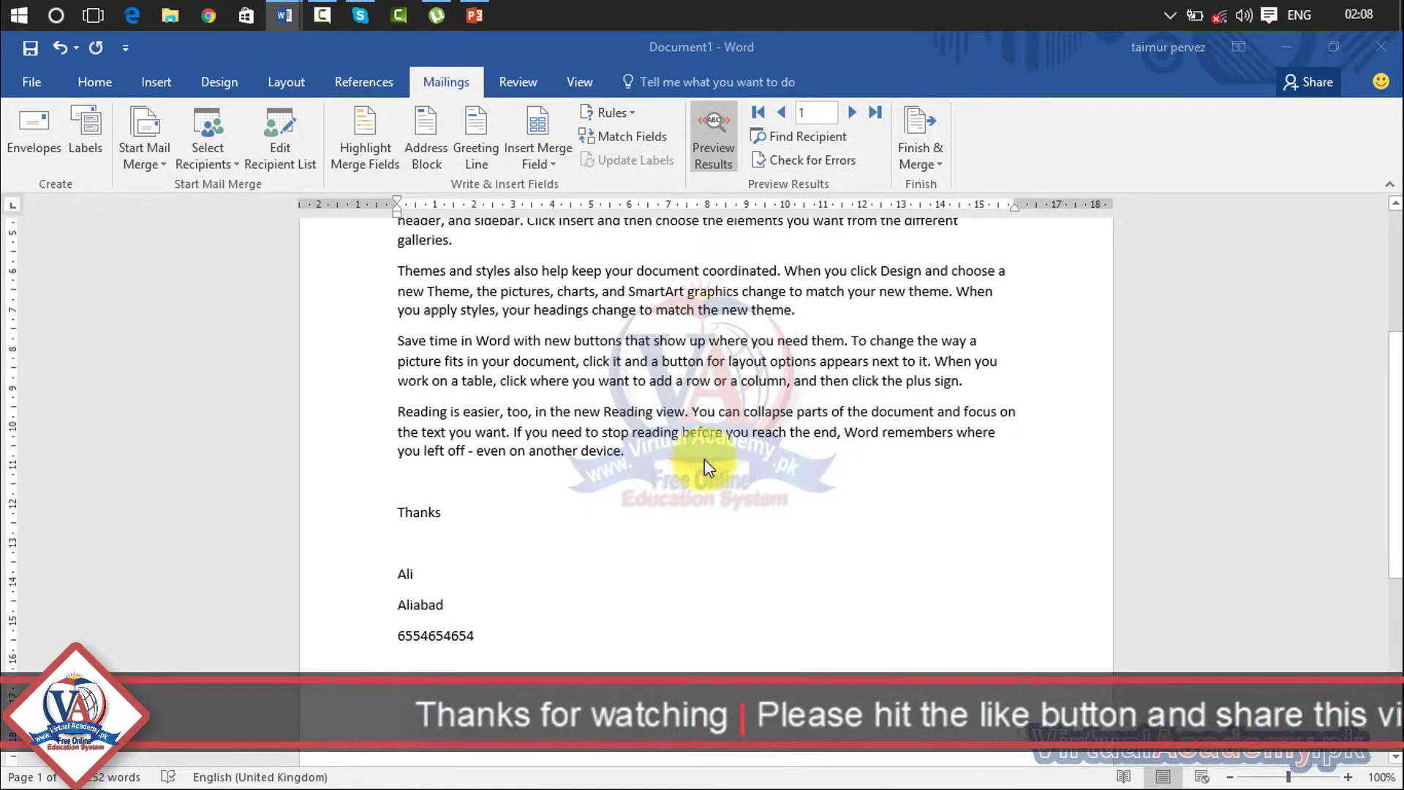
Step: Look through the merged letters and check the name, address and contact closing each recipient's page
{"action": "scroll", "coordinate": [565, 444], "scroll_direction": "down", "scroll_amount": 15}
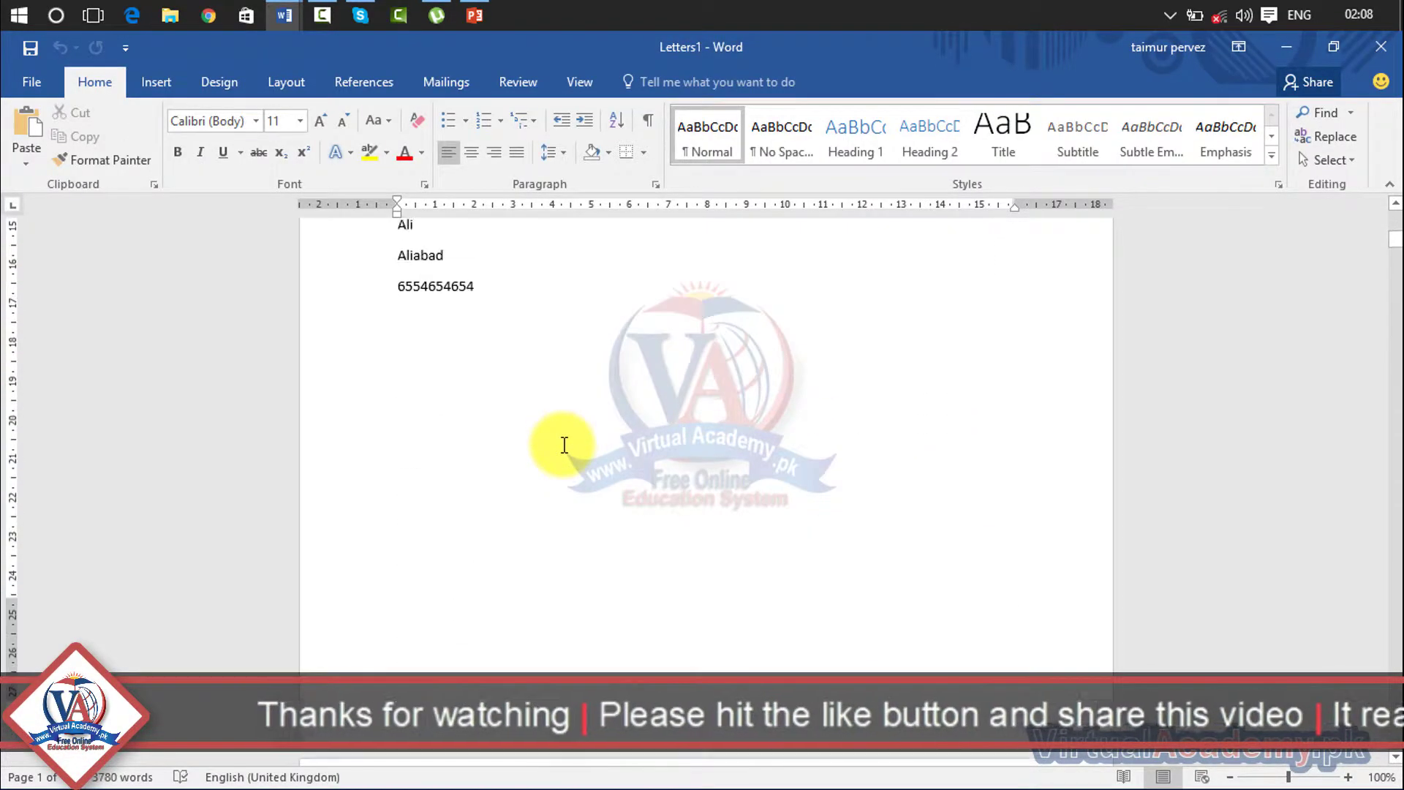
{"action": "scroll", "coordinate": [565, 444], "scroll_direction": "down", "scroll_amount": 20}
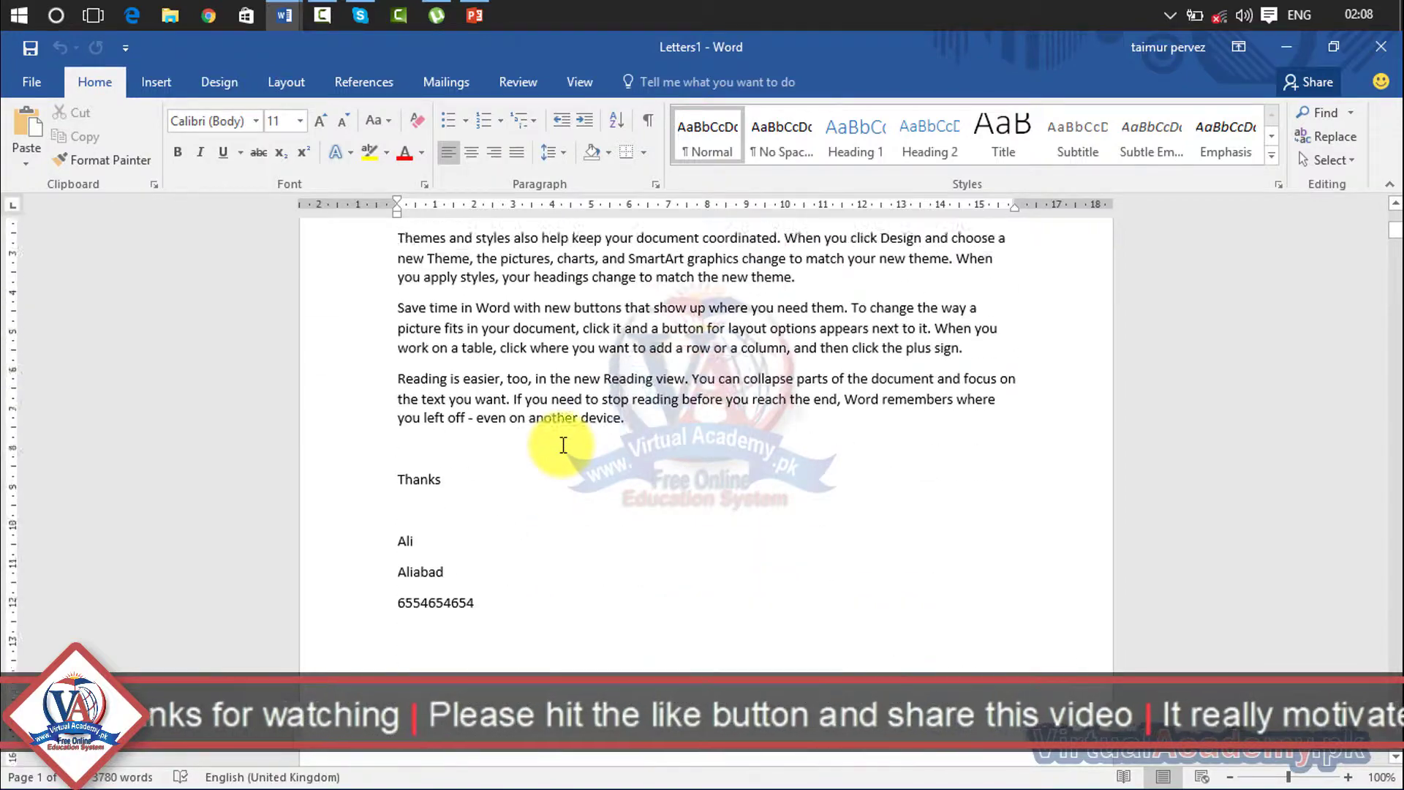
{"action": "scroll", "coordinate": [552, 452], "scroll_direction": "up", "scroll_amount": 1}
{"action": "scroll", "coordinate": [409, 561], "scroll_direction": "down", "scroll_amount": 5}
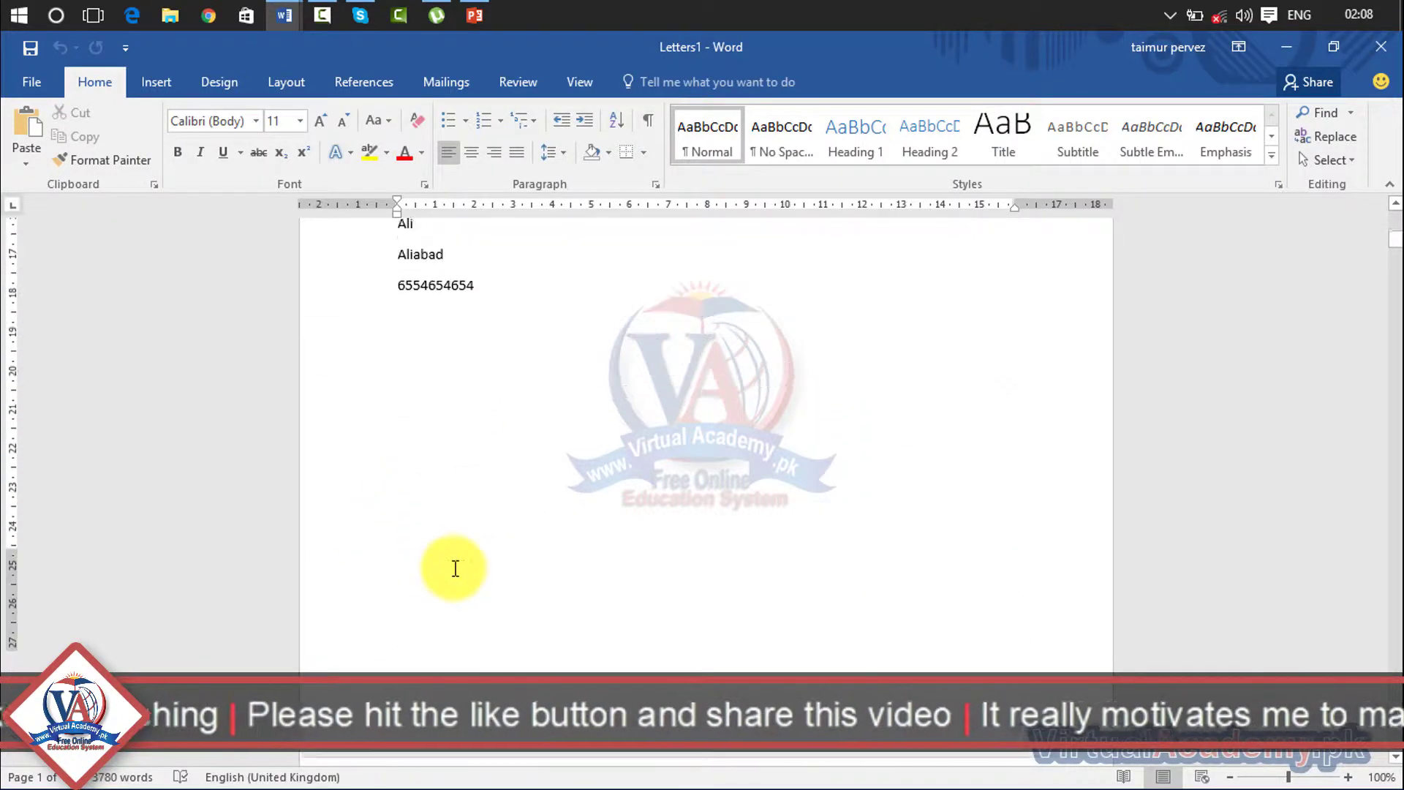
{"action": "scroll", "coordinate": [454, 564], "scroll_direction": "down", "scroll_amount": 15}
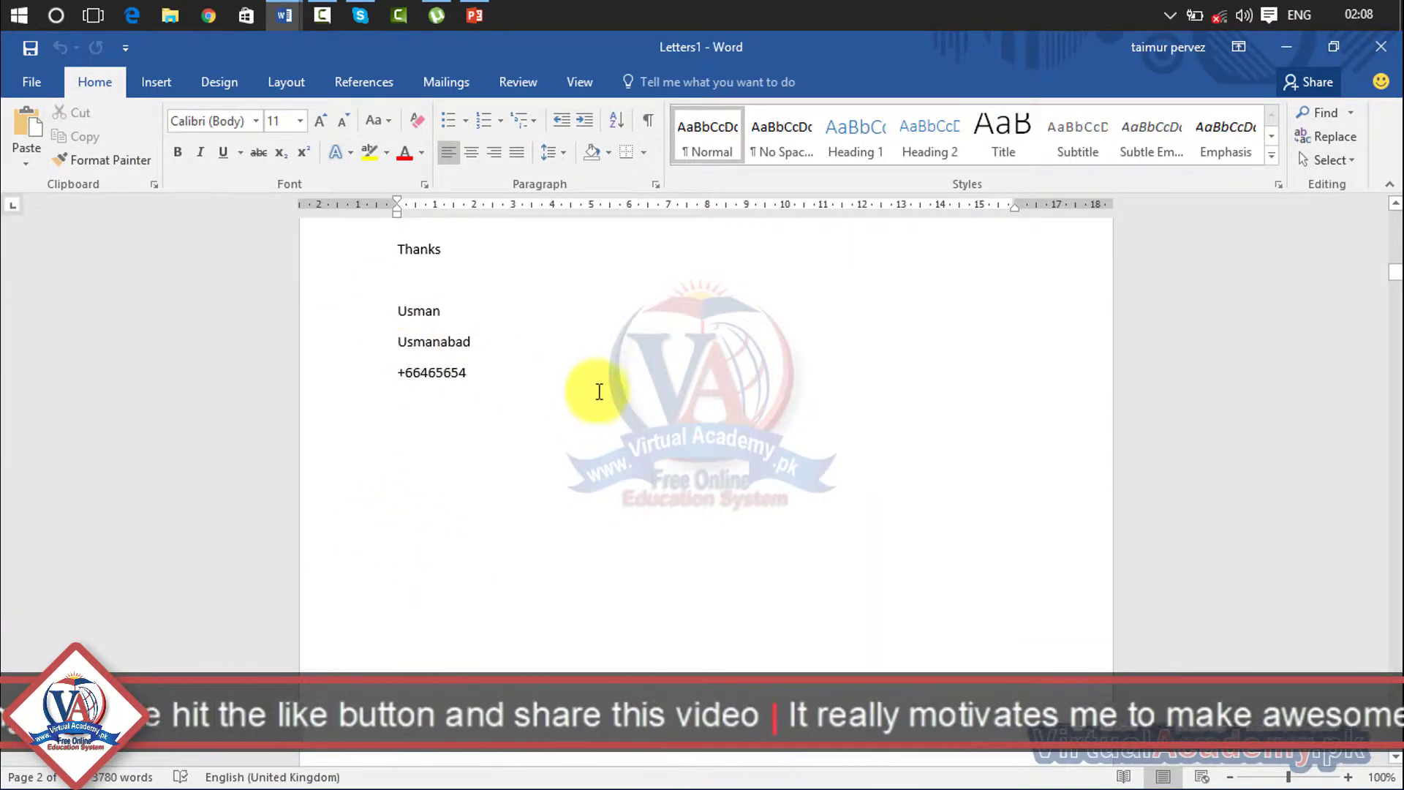
{"action": "scroll", "coordinate": [599, 391], "scroll_direction": "down", "scroll_amount": 15}
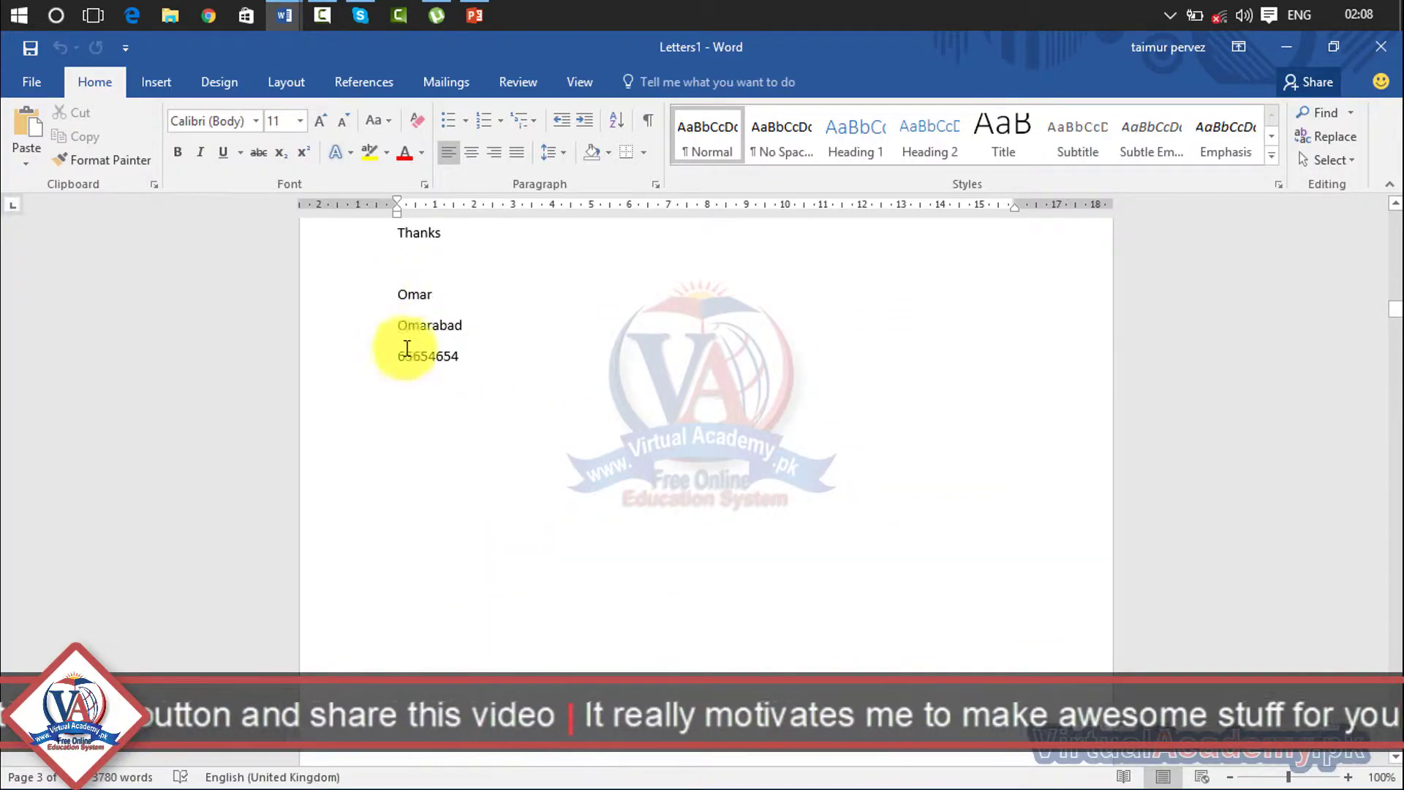
{"action": "scroll", "coordinate": [652, 501], "scroll_direction": "down", "scroll_amount": 20}
{"action": "scroll", "coordinate": [651, 517], "scroll_direction": "up", "scroll_amount": 20}
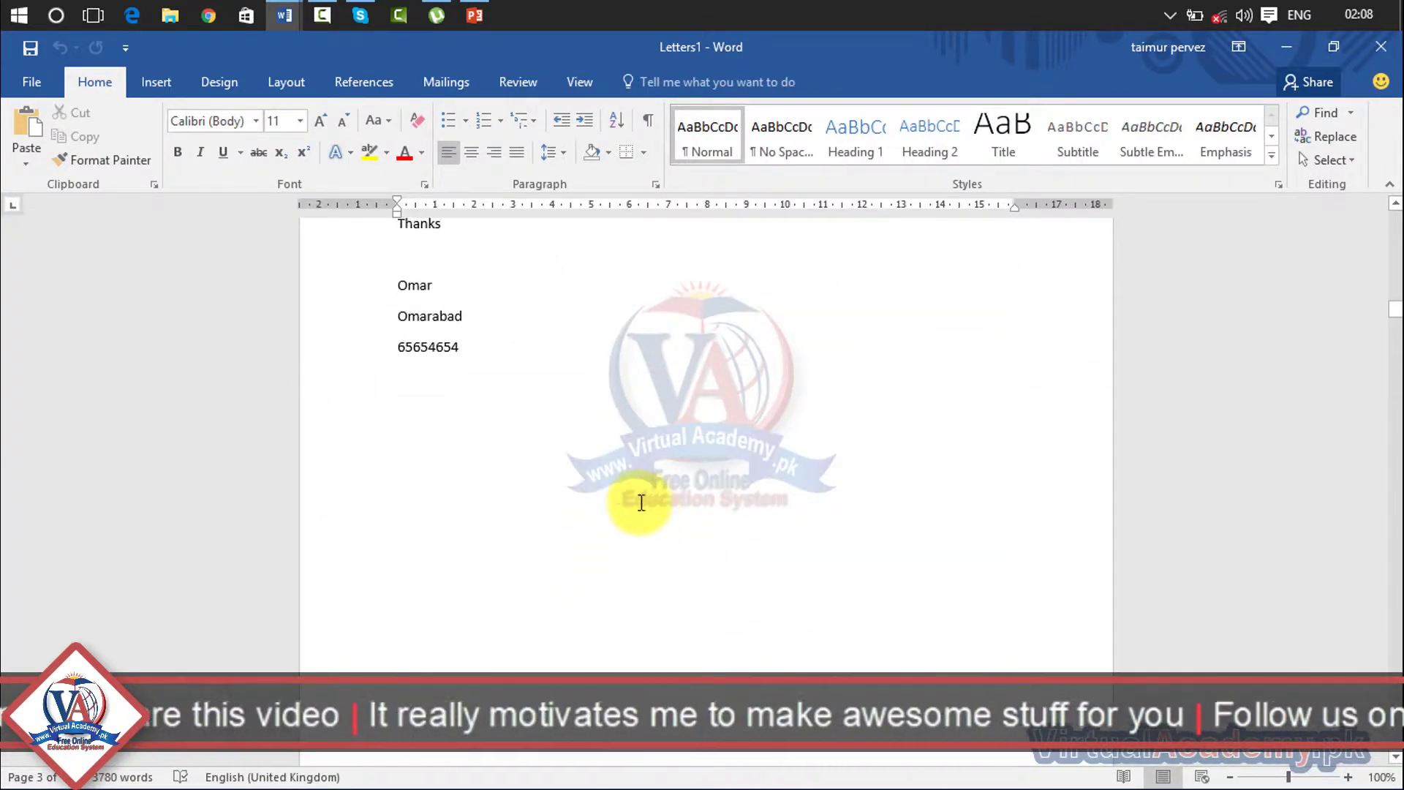
{"action": "scroll", "coordinate": [641, 502], "scroll_direction": "up", "scroll_amount": 6}
Step: Minimise the merged letters document and return to the main mail merge letter
{"action": "left_click", "coordinate": [467, 78]}
{"action": "left_click", "coordinate": [1304, 48]}
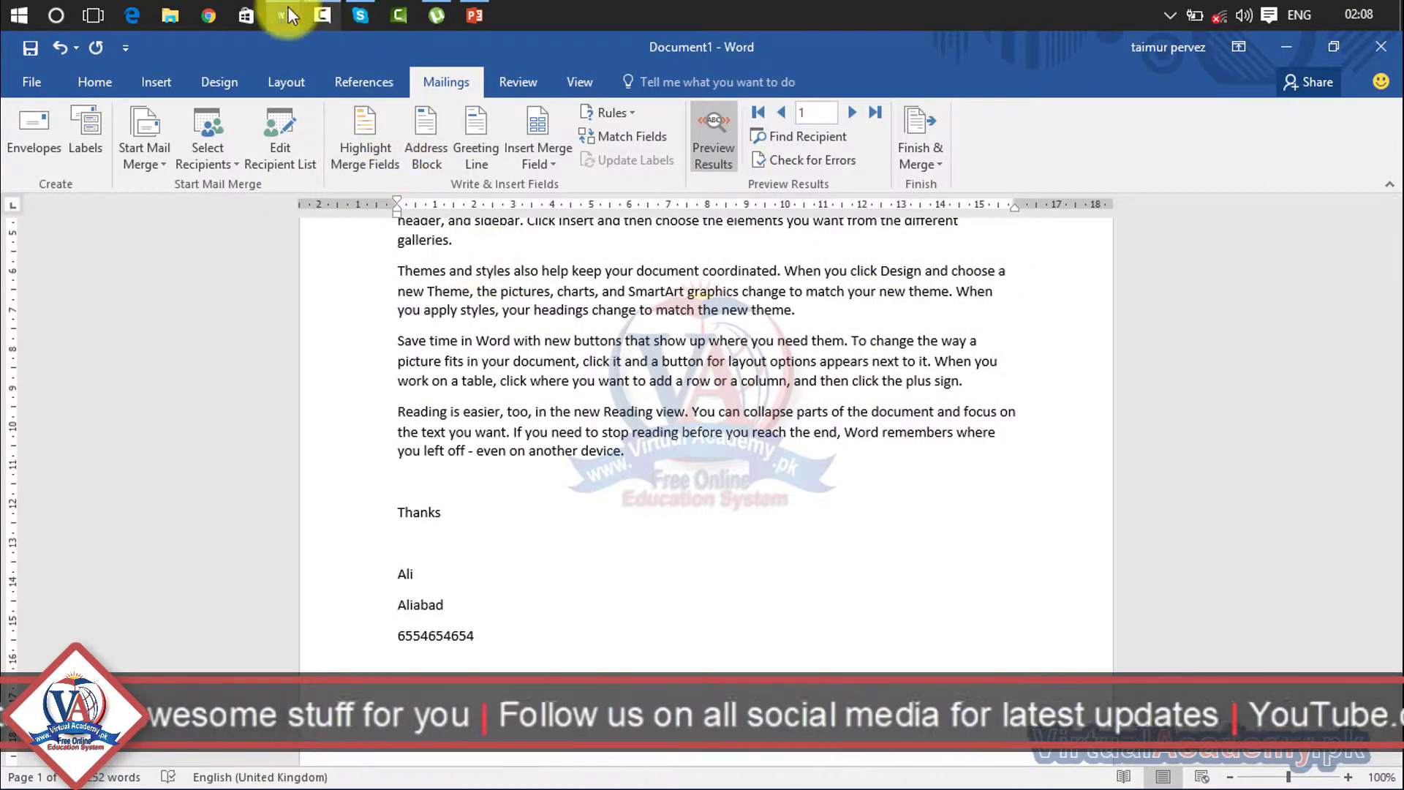
{"action": "mouse_move", "coordinate": [287, 6]}
{"action": "mouse_move", "coordinate": [349, 120]}
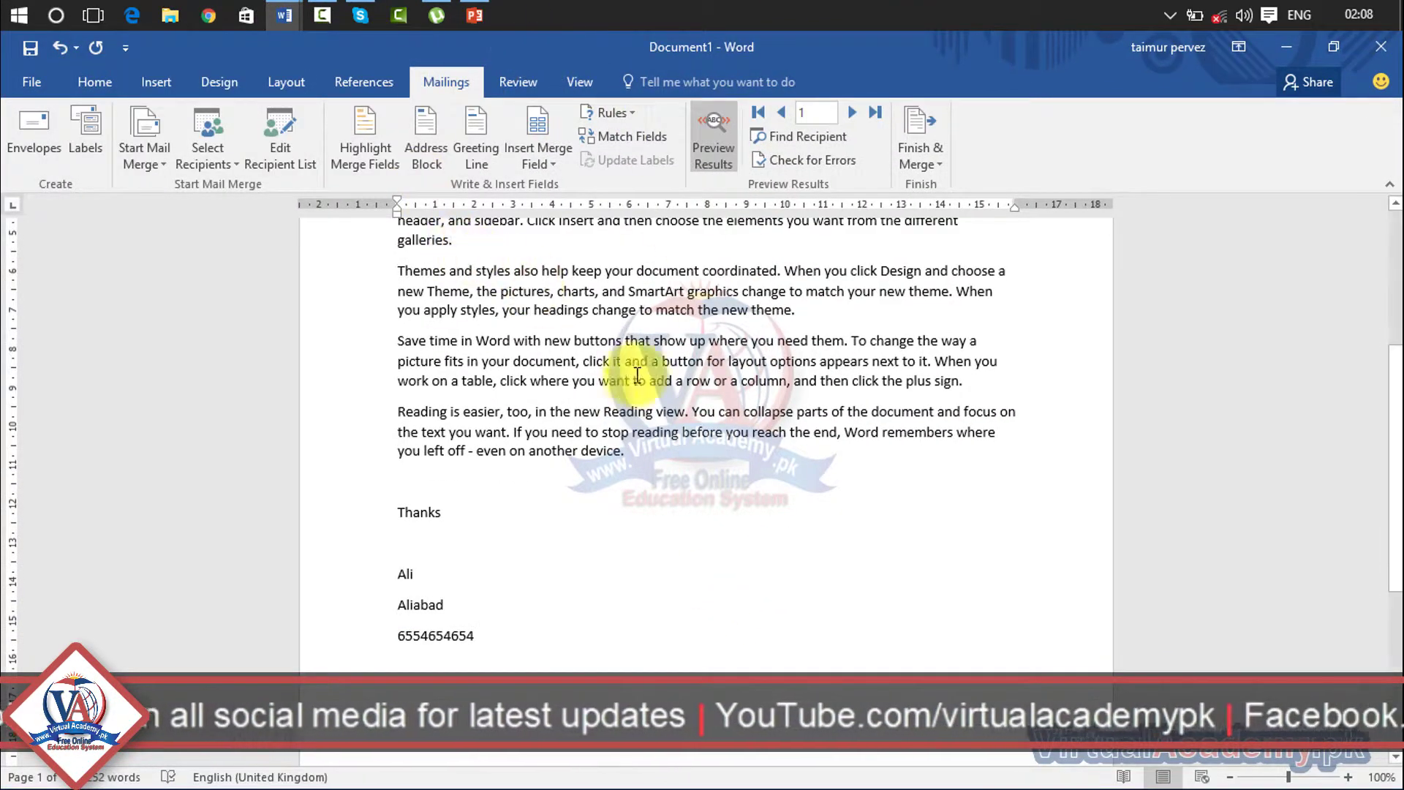
{"action": "scroll", "coordinate": [664, 422], "scroll_direction": "up", "scroll_amount": 2}
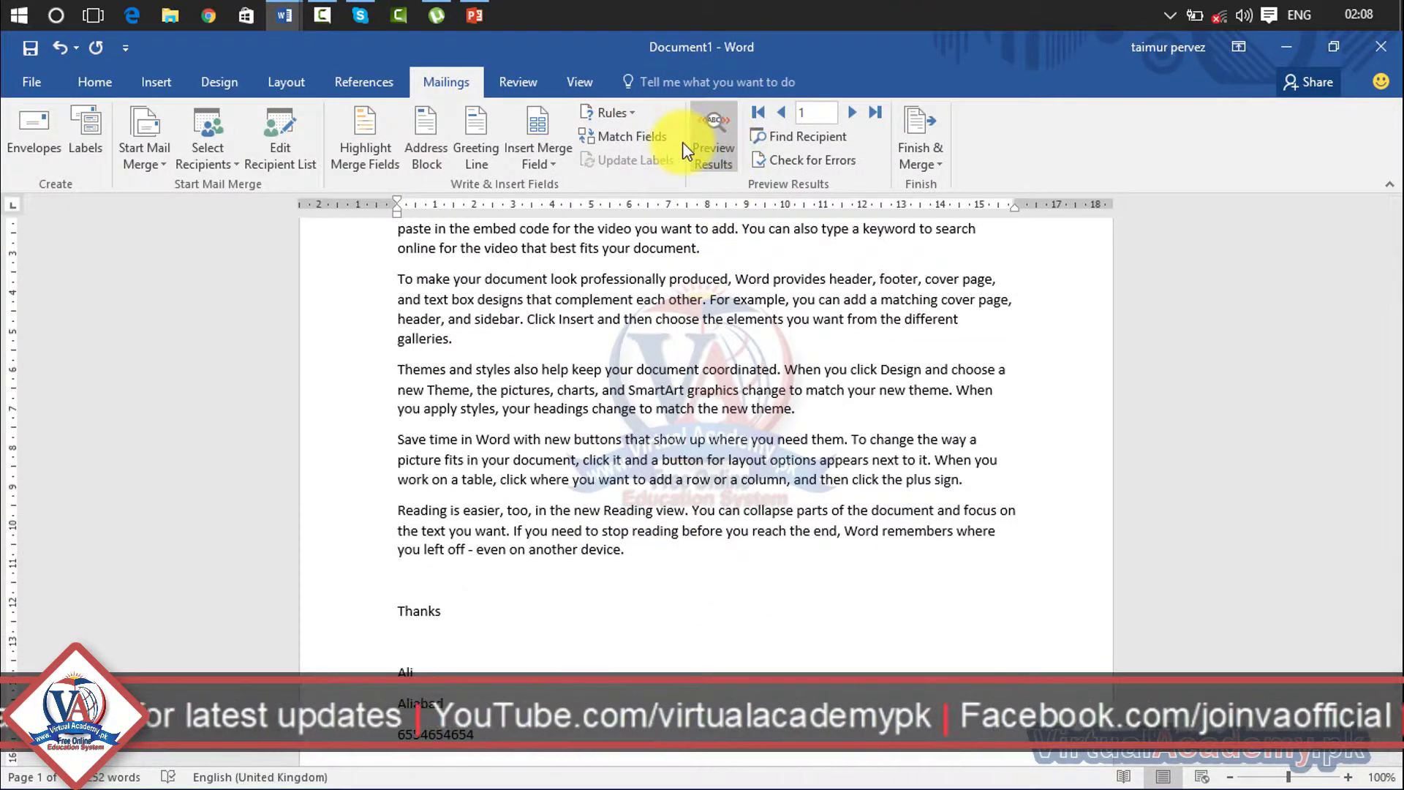
Step: Merge only records 1 to 3 into a new document of individual letters
{"action": "left_click", "coordinate": [910, 146]}
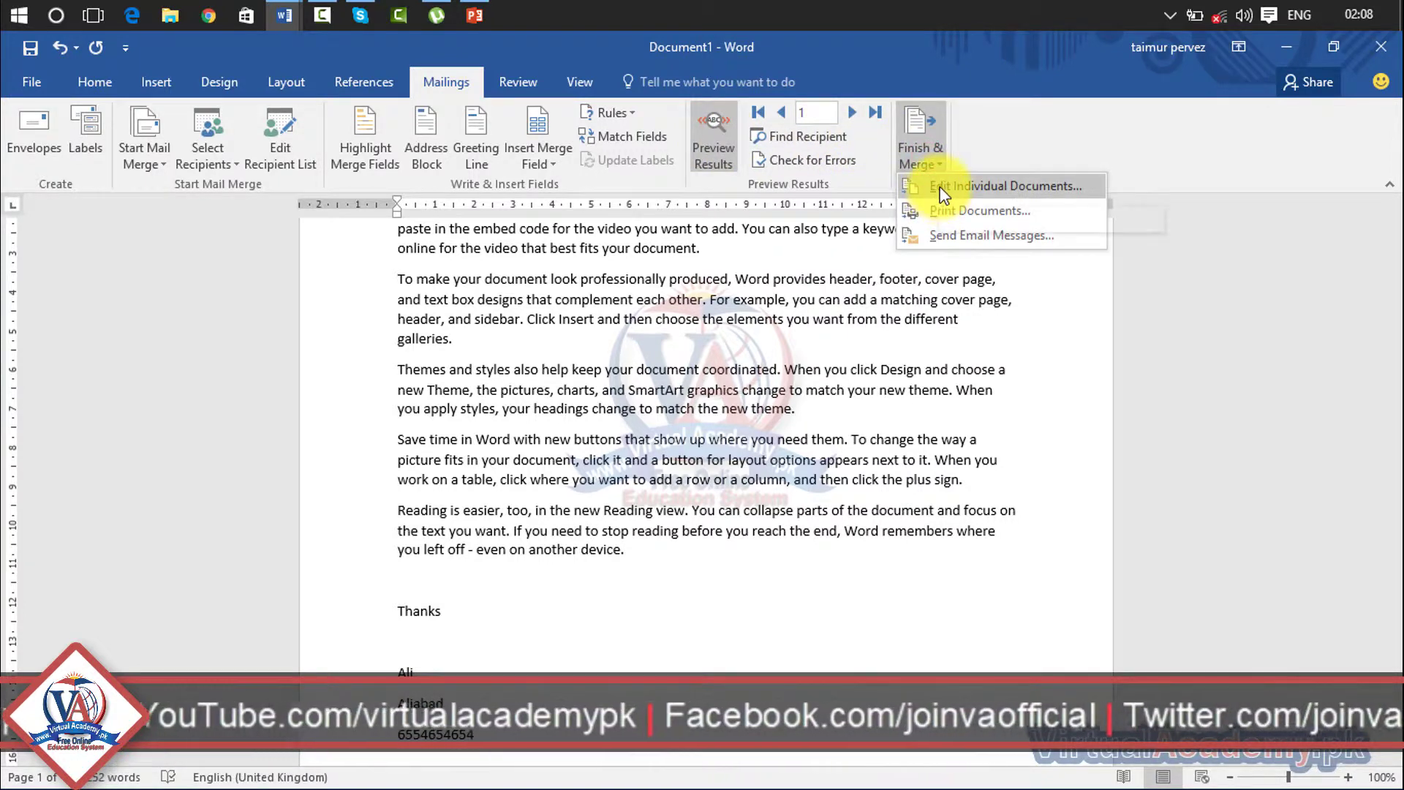
{"action": "left_click", "coordinate": [939, 189]}
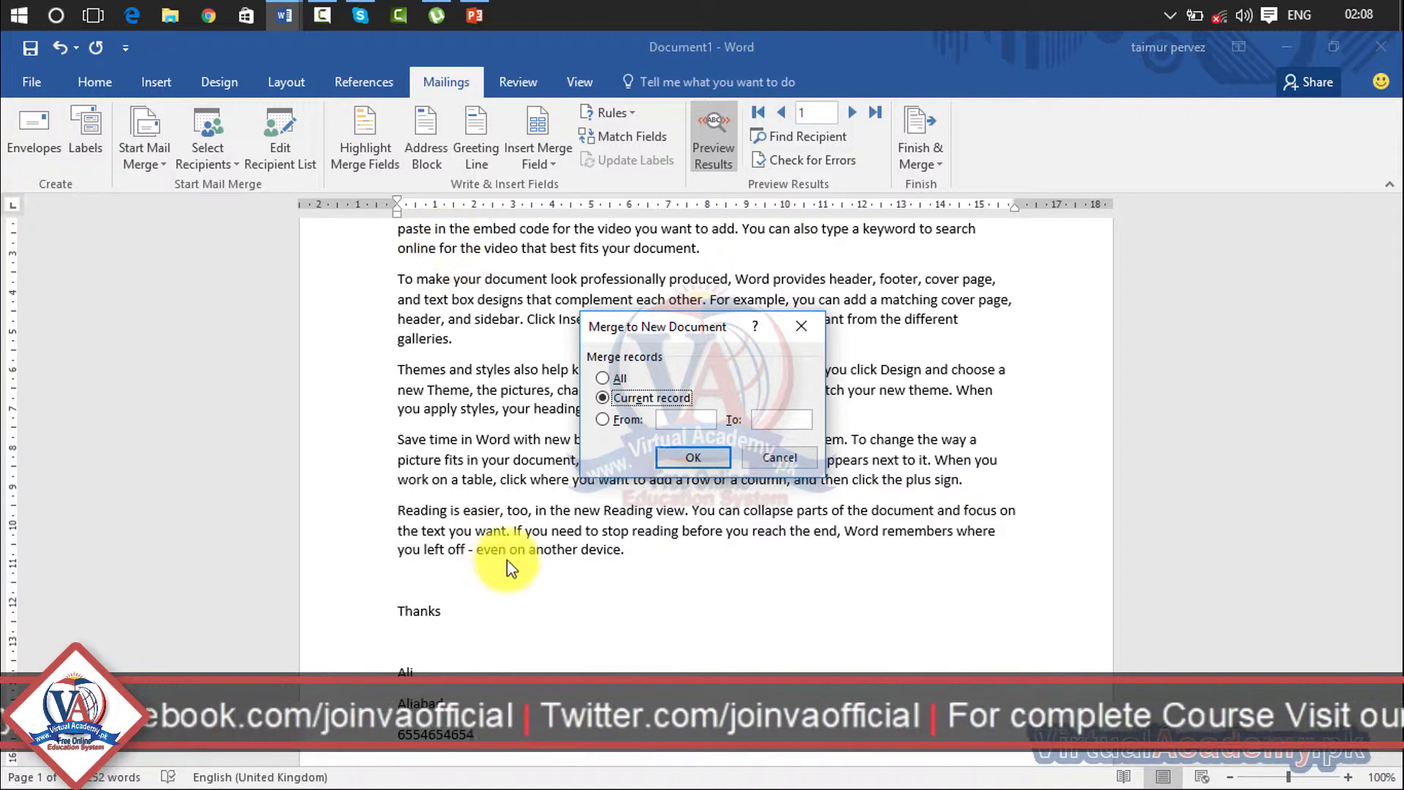
{"action": "left_click", "coordinate": [661, 420]}
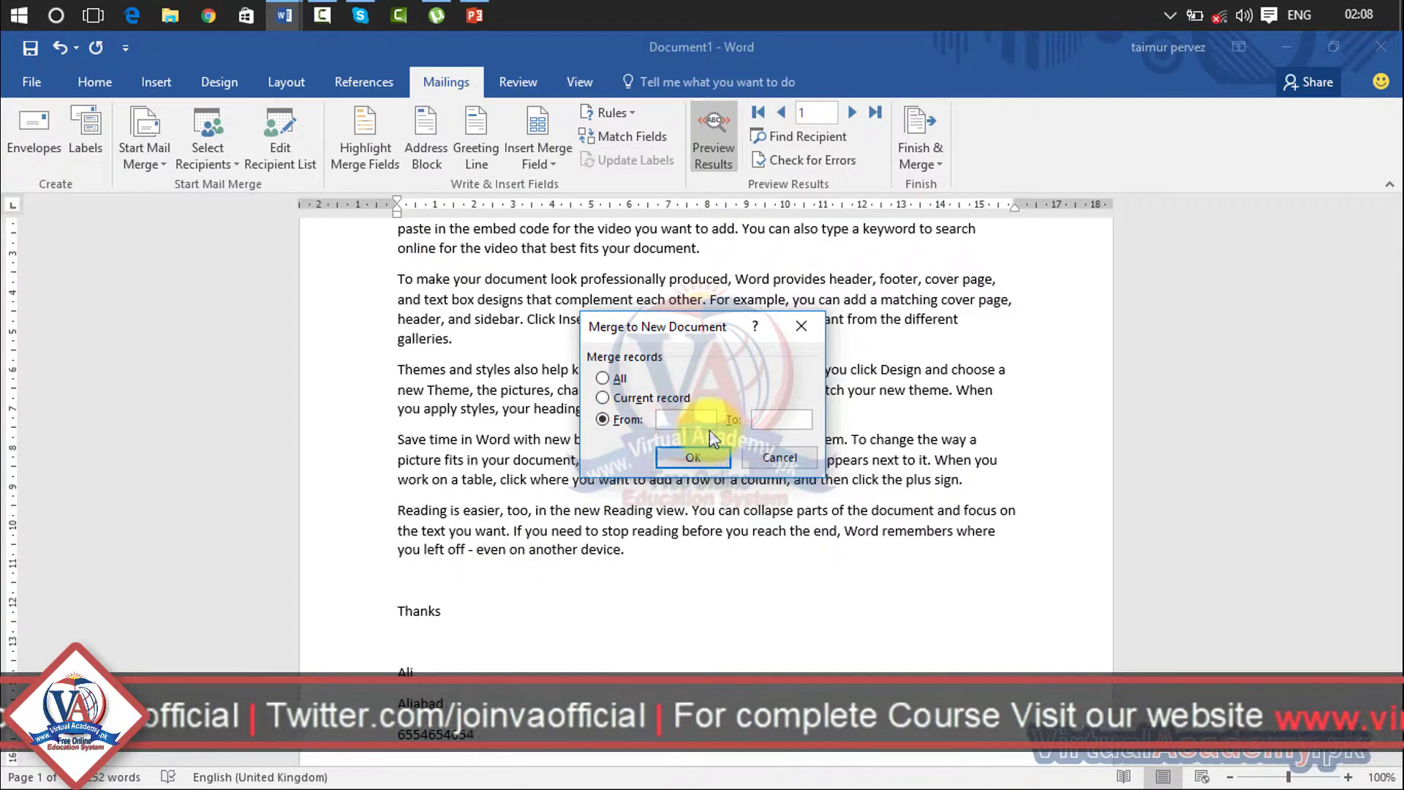
{"action": "type", "text": "ali"}
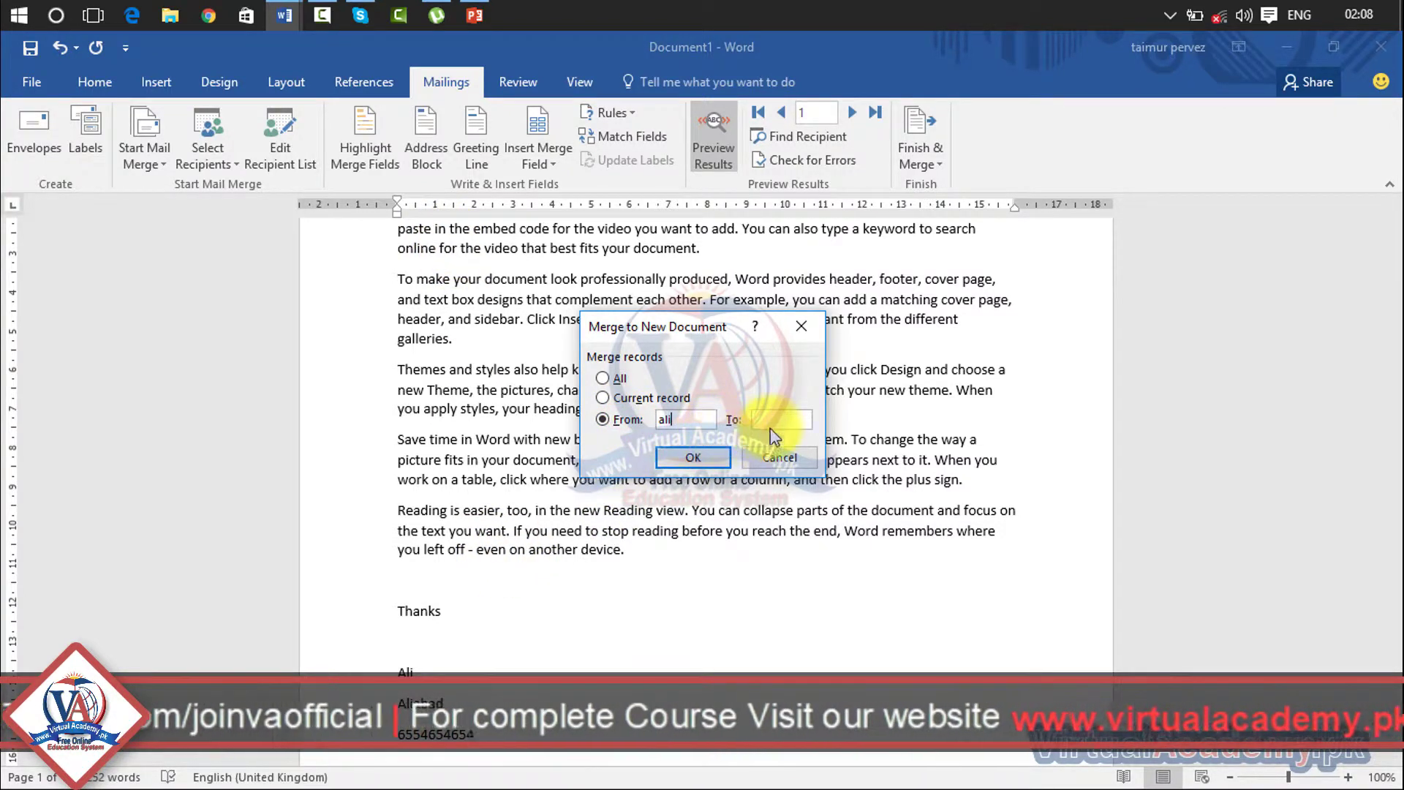
{"action": "left_click_drag", "start_coordinate": [685, 418], "coordinate": [621, 420]}
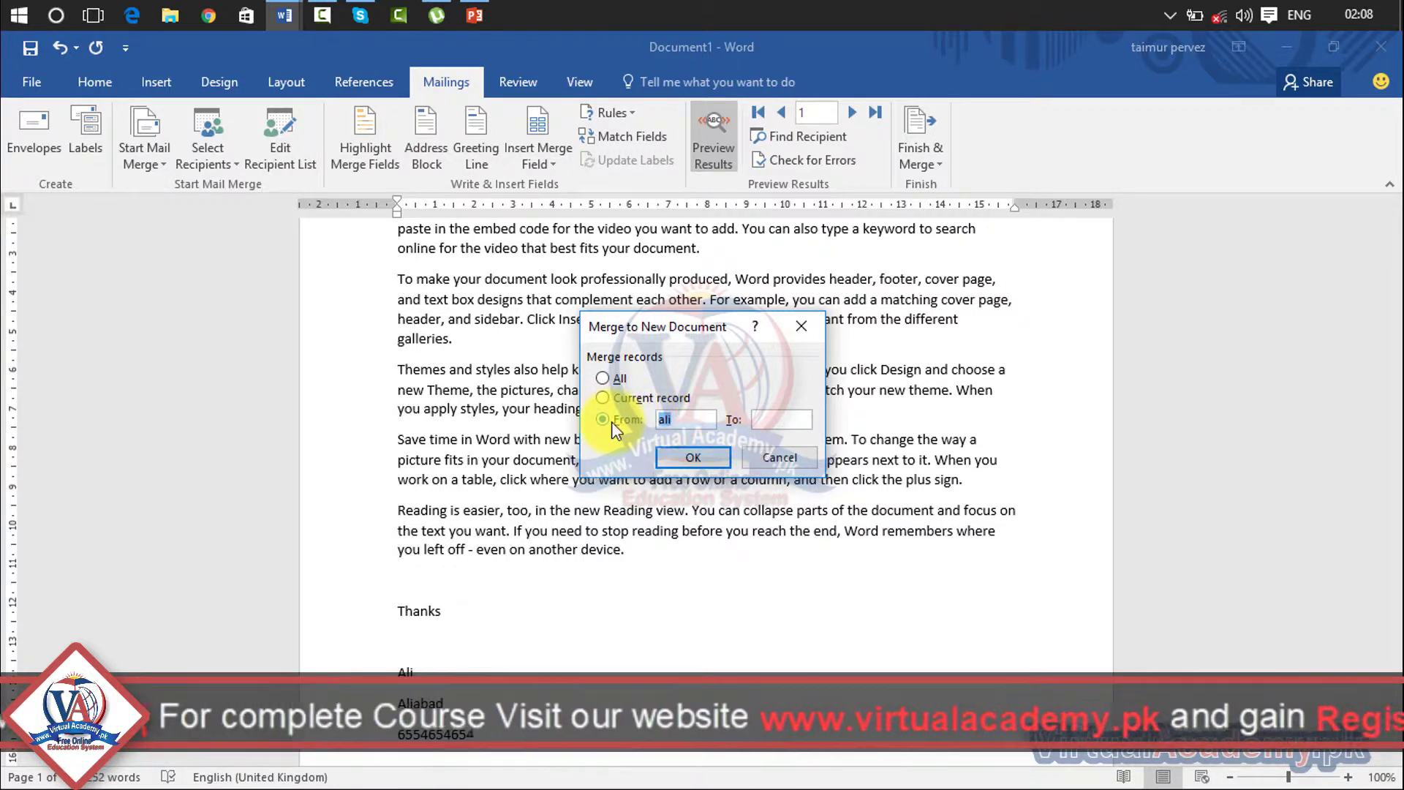
{"action": "key", "text": "BackSpace"}
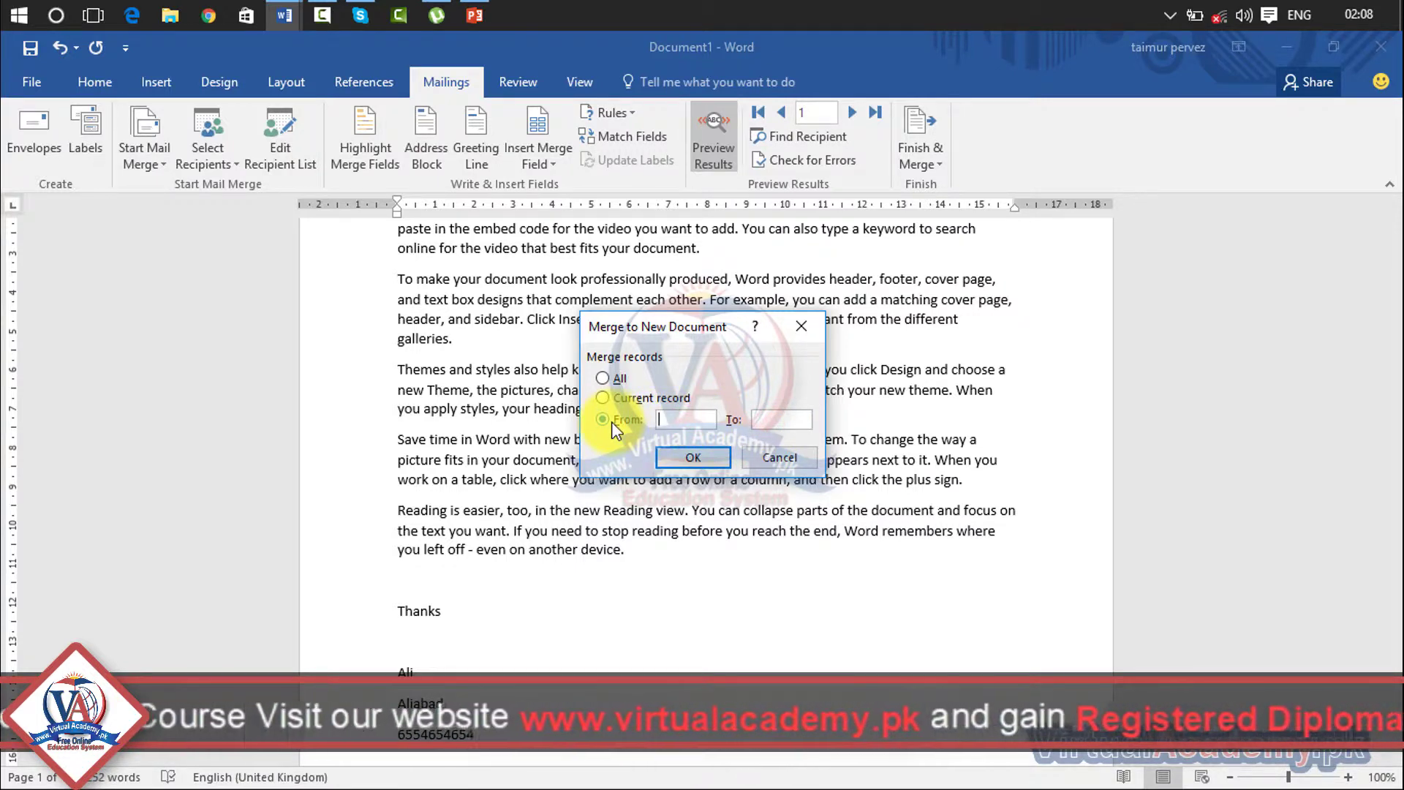
{"action": "type", "text": "1"}
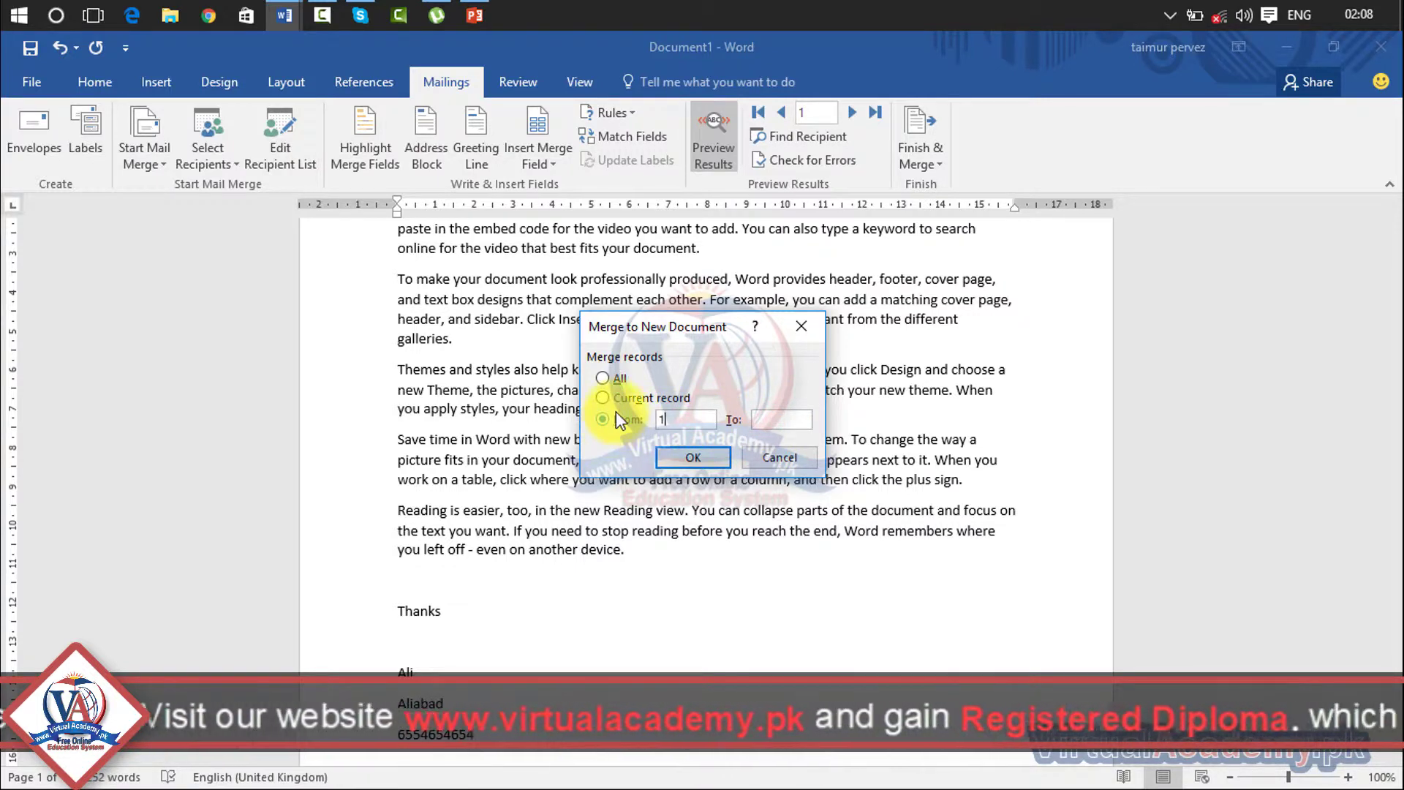
{"action": "left_click", "coordinate": [796, 425]}
{"action": "type", "text": "3"}
{"action": "left_click", "coordinate": [710, 458]}
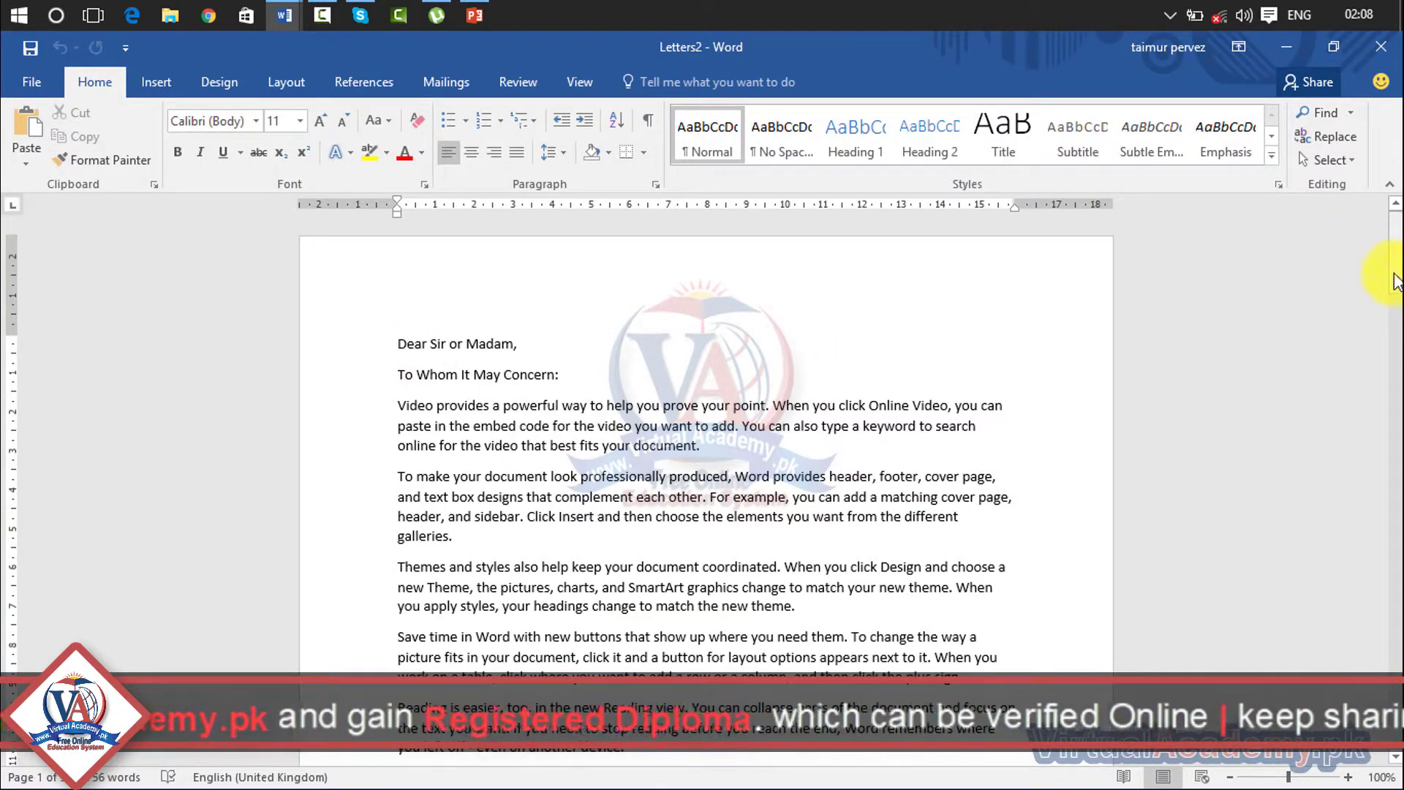
Step: Look through the letters merged for the limited record range, and close that document to return to the main letter
{"action": "left_click_drag", "start_coordinate": [1393, 276], "coordinate": [1399, 658]}
{"action": "scroll", "coordinate": [1160, 439], "scroll_direction": "up", "scroll_amount": 20}
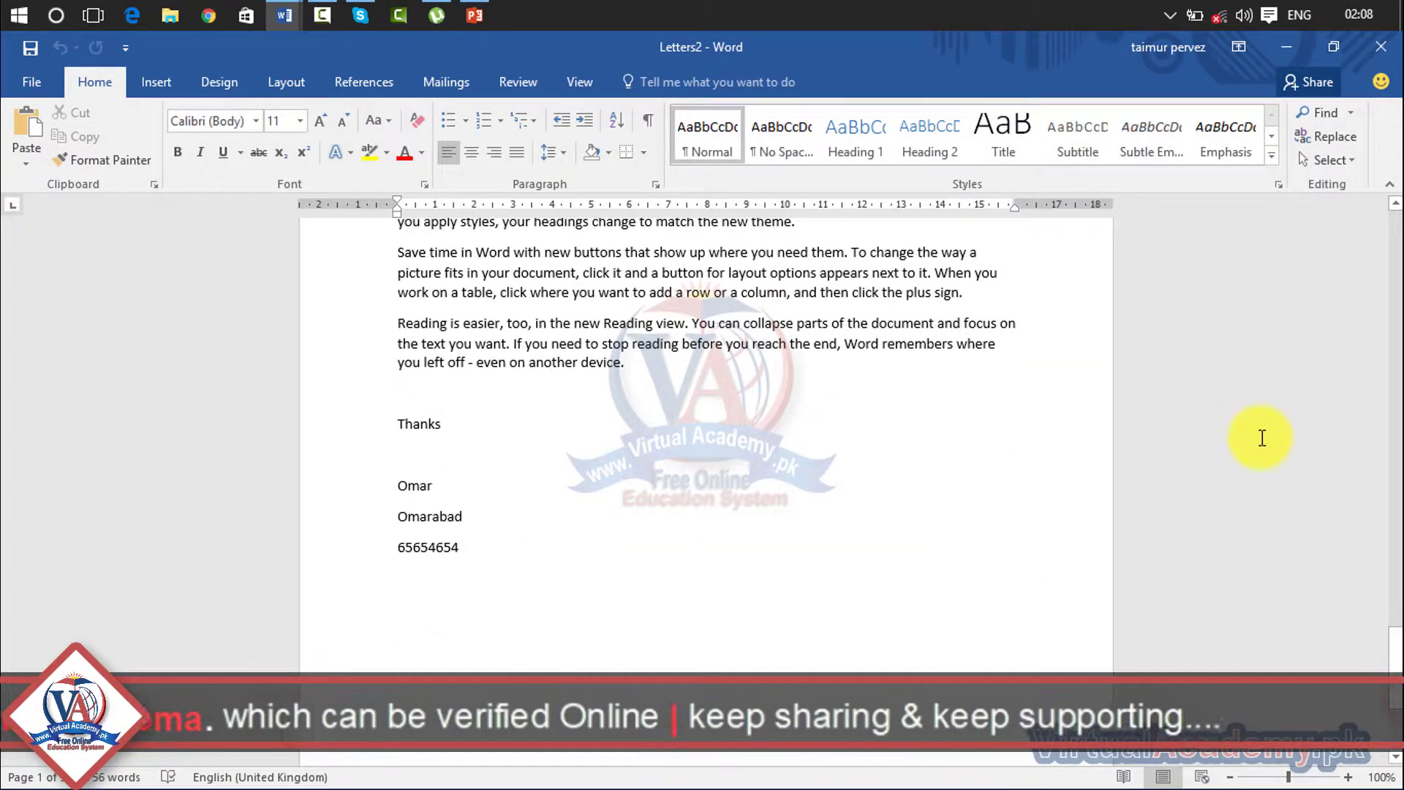
{"action": "left_click_drag", "start_coordinate": [1393, 539], "coordinate": [1393, 314]}
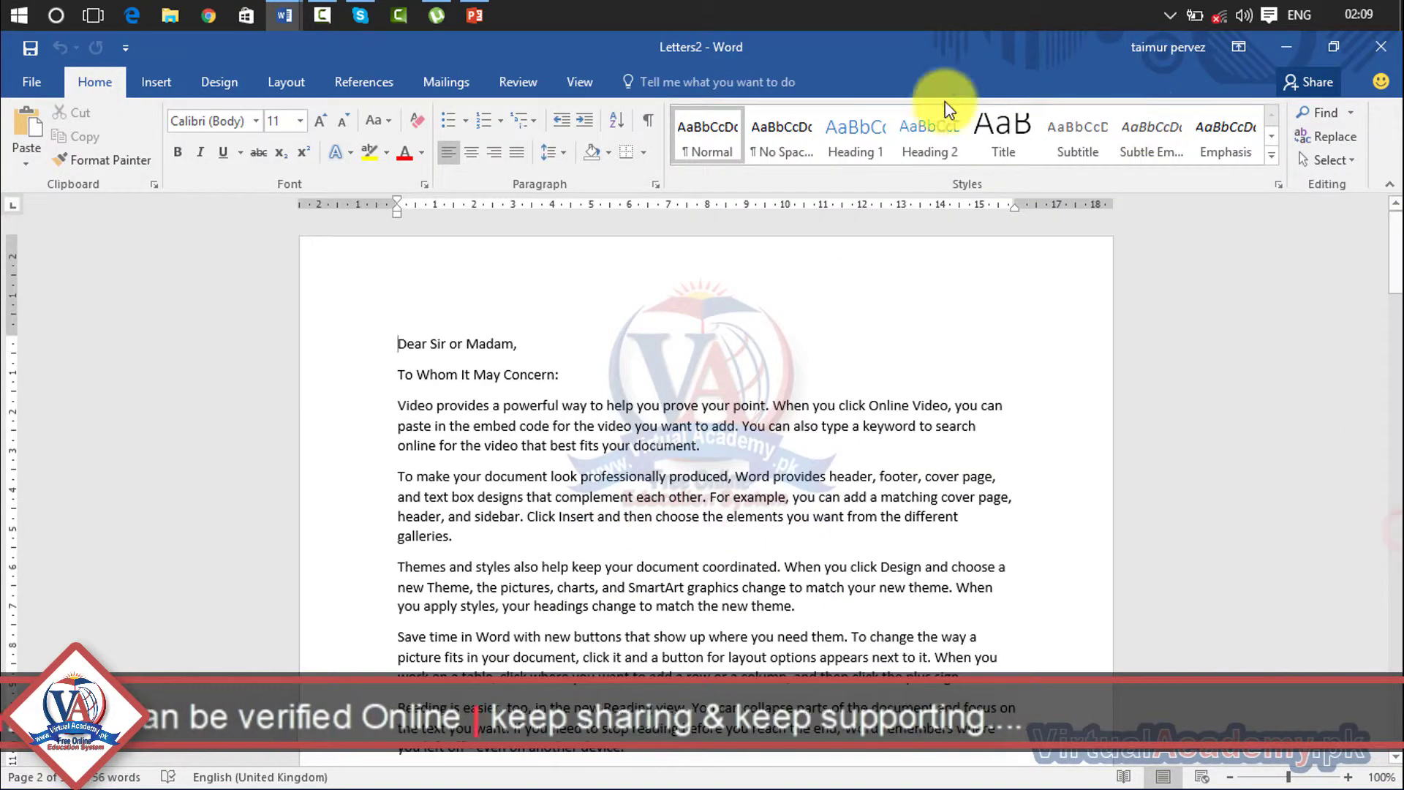
{"action": "left_click", "coordinate": [1381, 46]}
{"action": "left_click", "coordinate": [739, 447]}
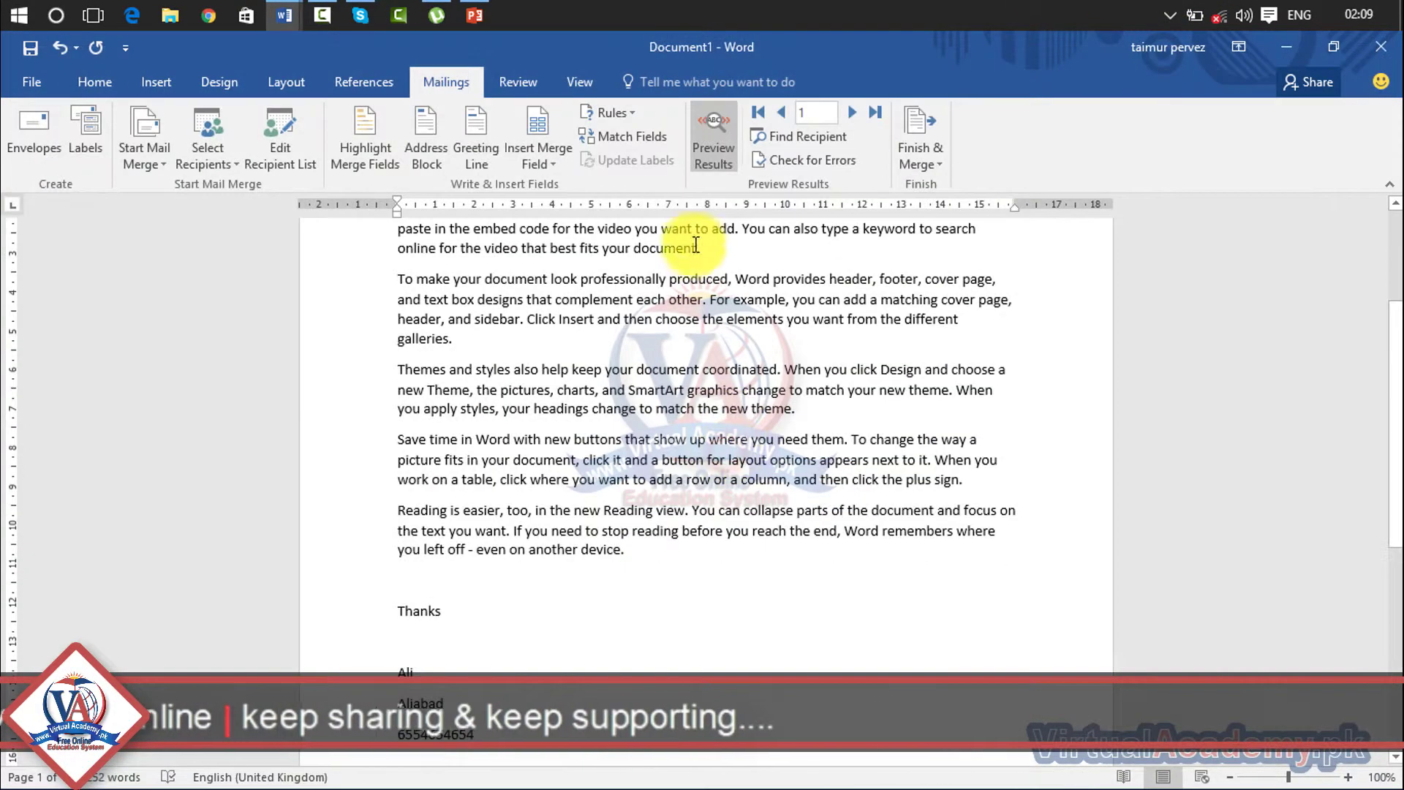